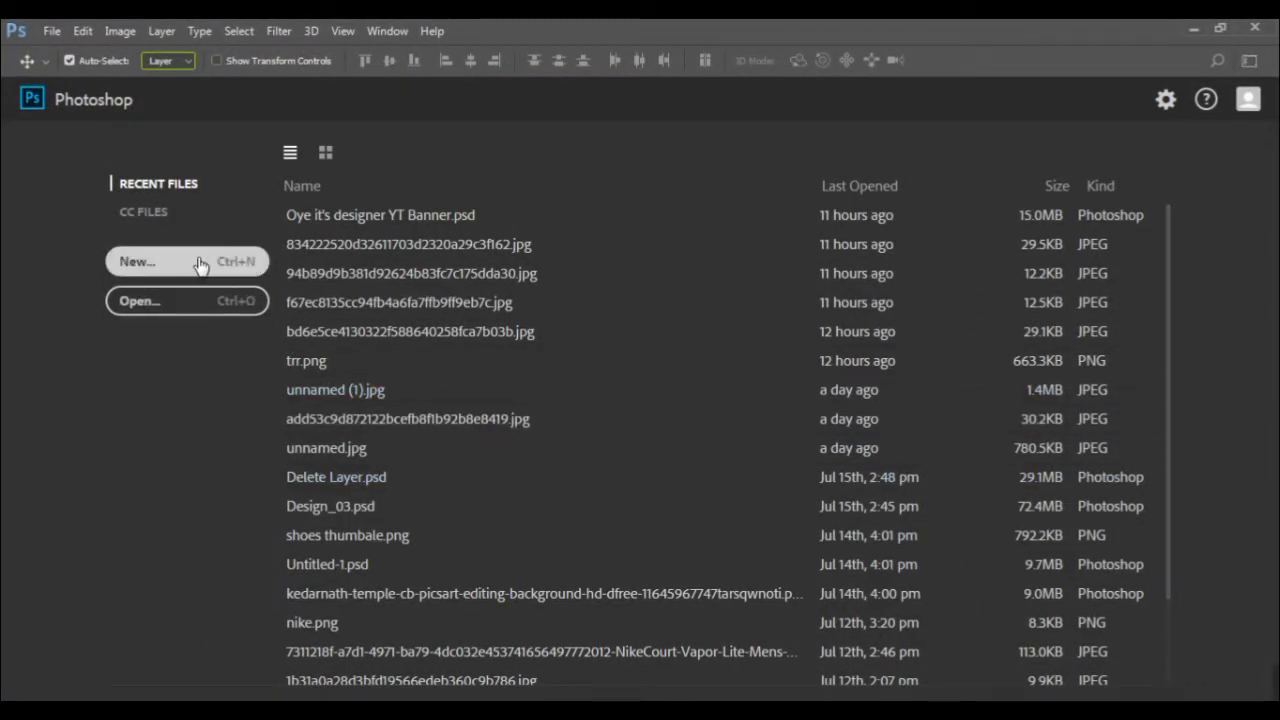
- Create a new 1500 × 1500 px document named 'pizza poster design'
click(200, 264)
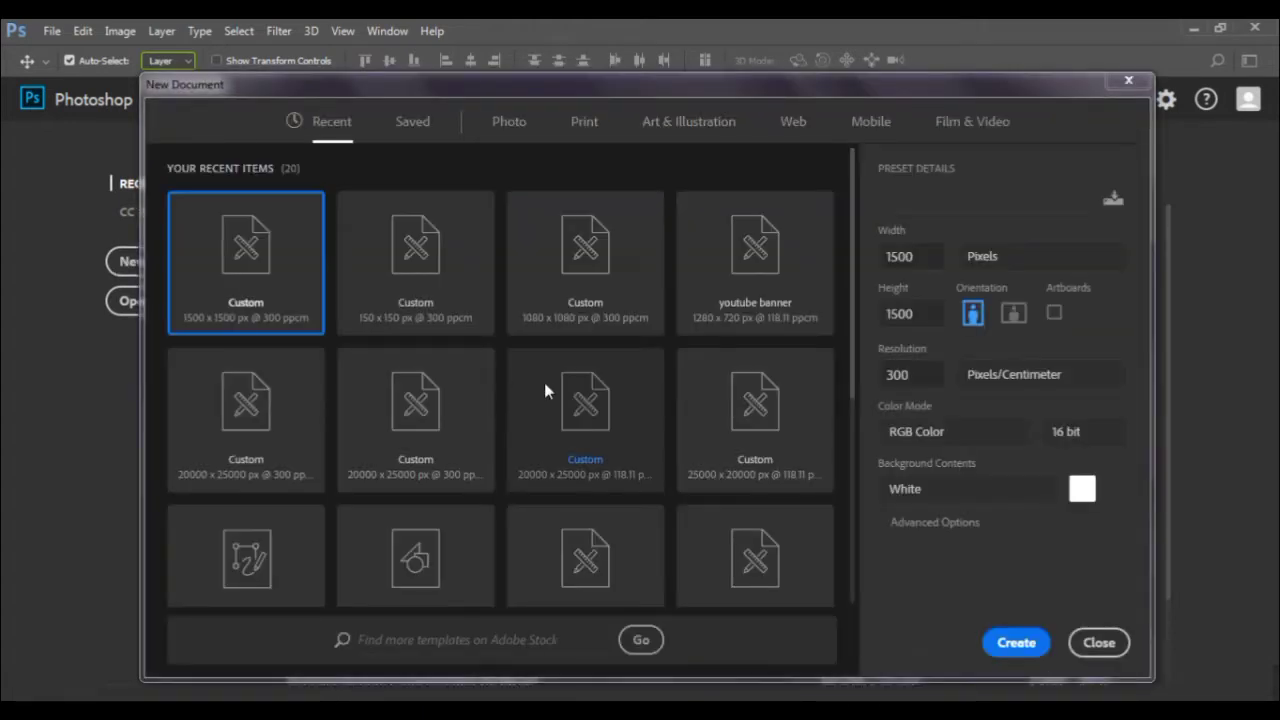
click(938, 314)
click(971, 199)
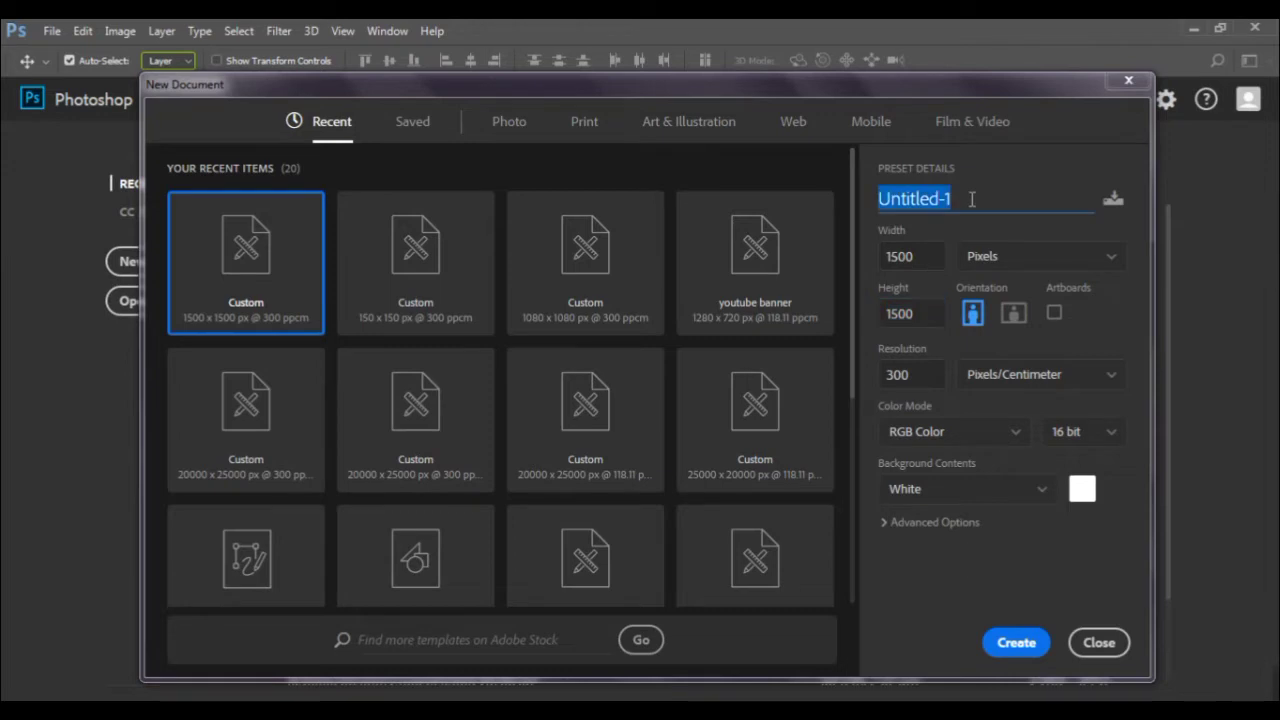
key(BackSpace)
text(pizza poster design)
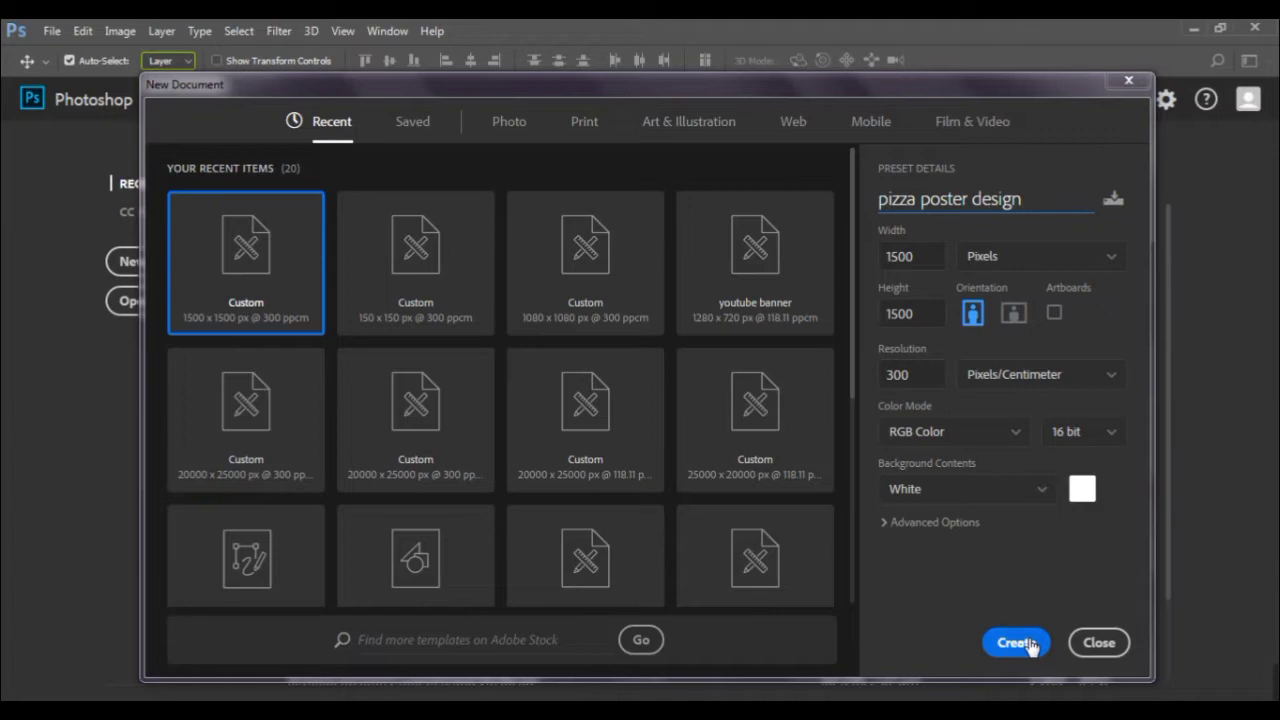
click(1022, 642)
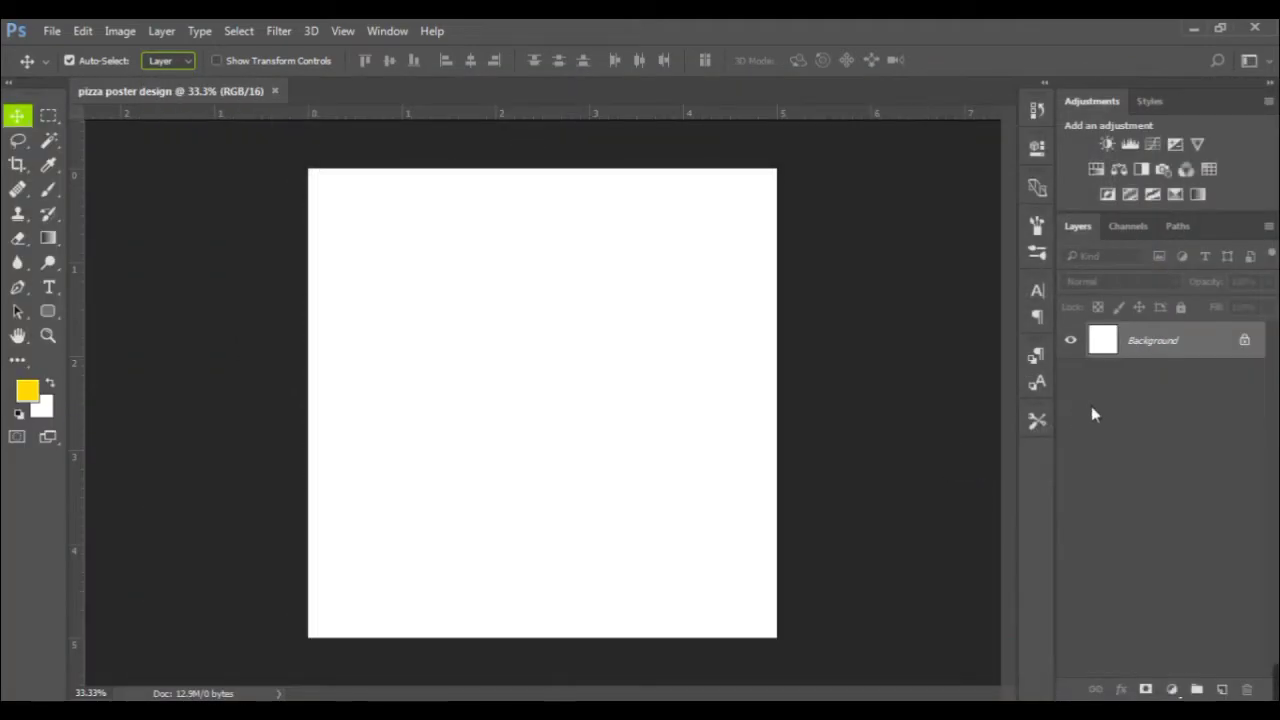
- Add a Solid Color fill layer darkened to golden yellow e3cb02 across the canvas
click(1172, 690)
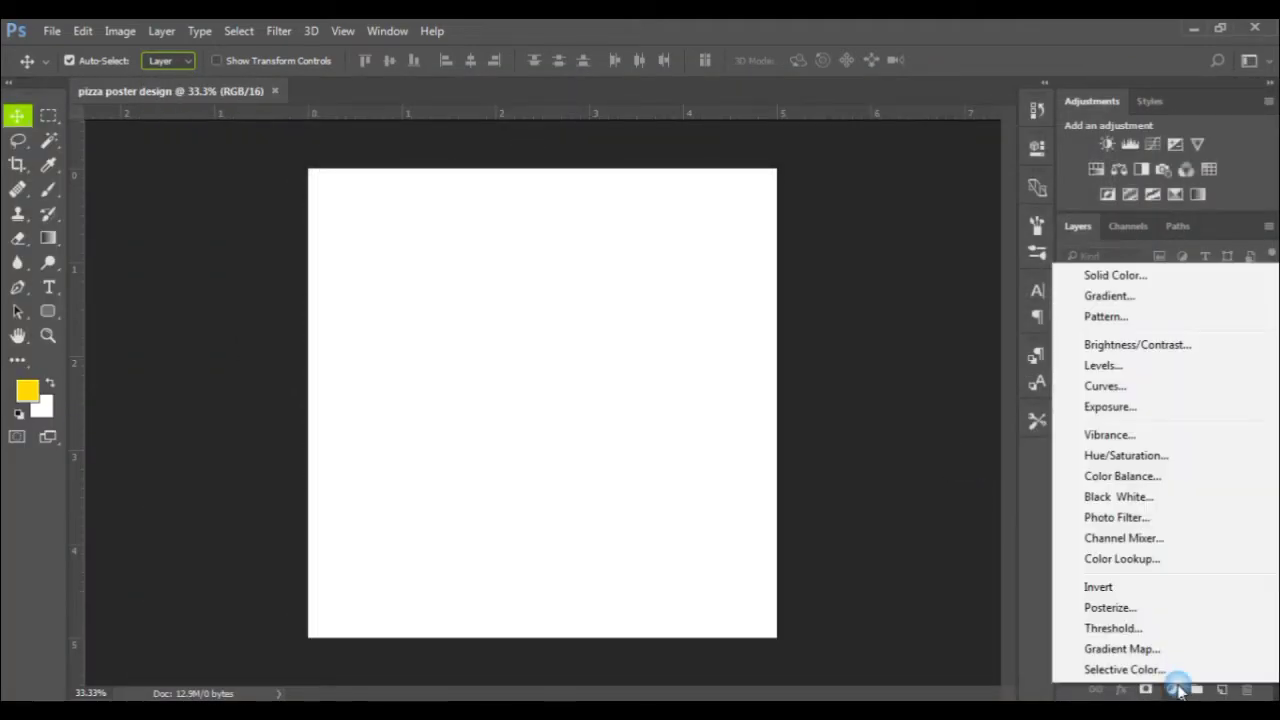
click(1112, 275)
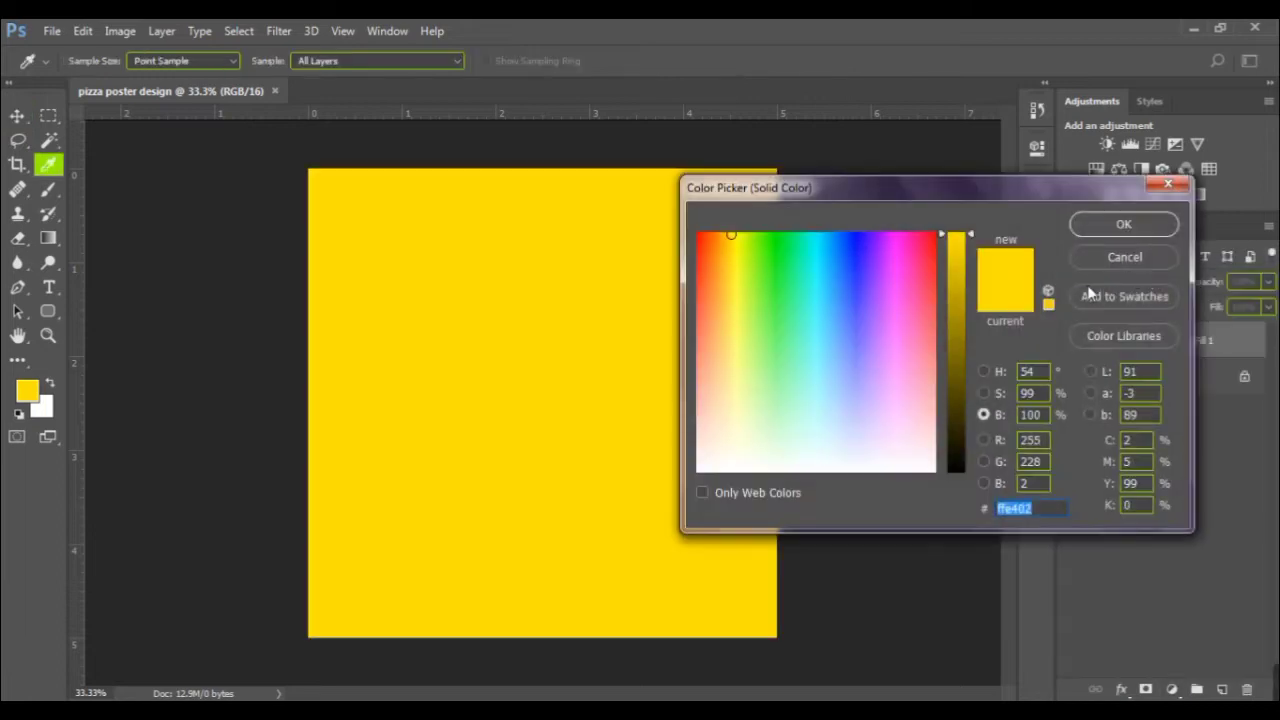
mouse_move(969, 240)
mouse_down()
mouse_move(969, 281)
mouse_move(969, 265)
mouse_up()
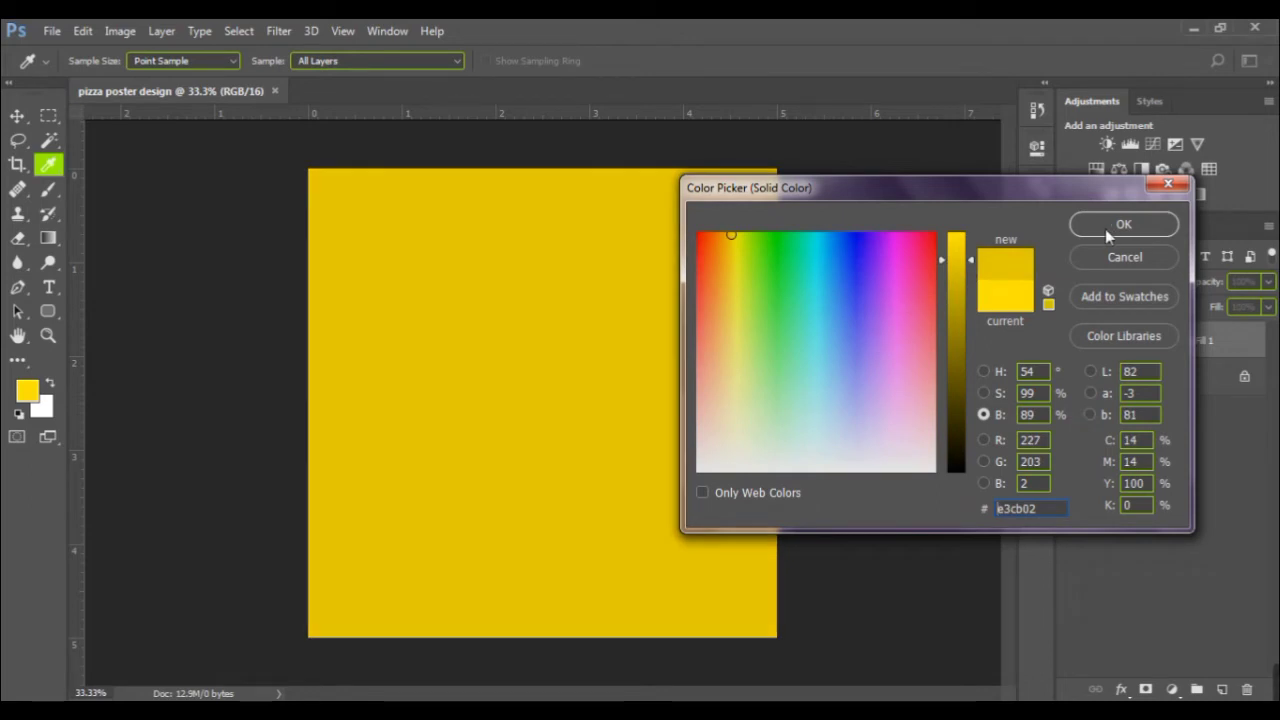
click(1105, 229)
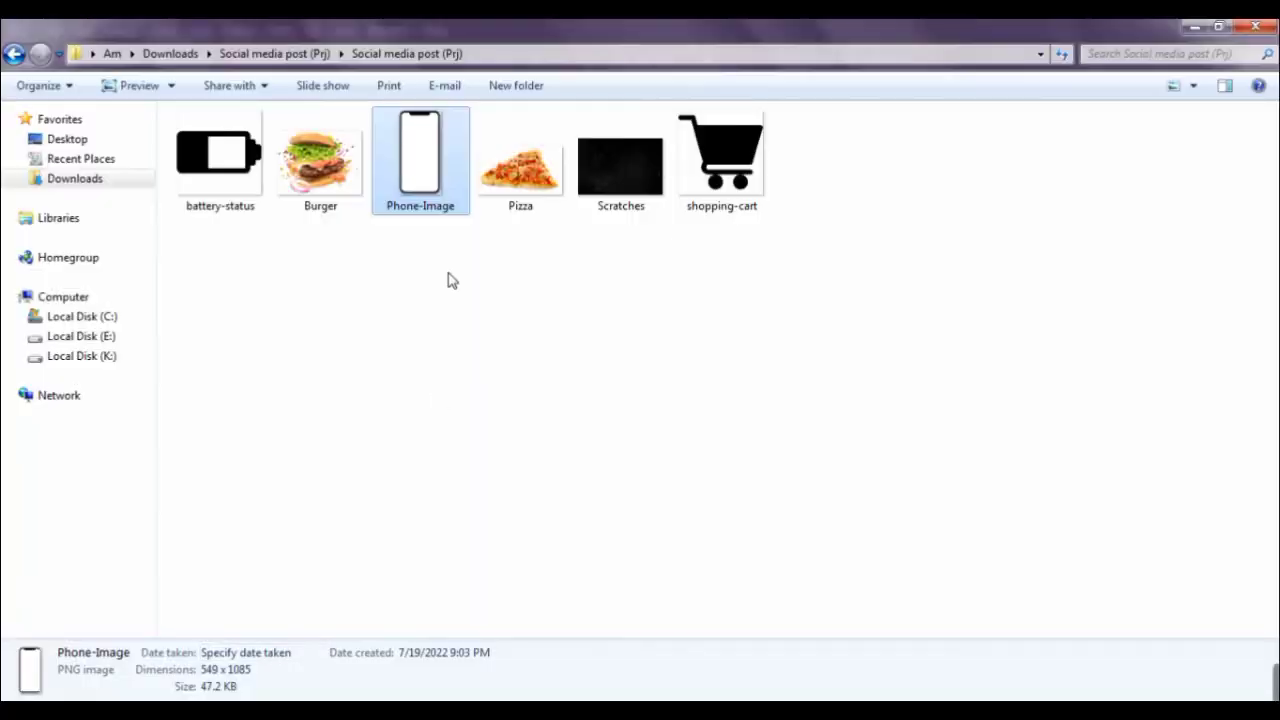
- Place Phone-Image on the canvas, scaled proportionally to 10.27% and centred
drag(432, 174, 493, 470)
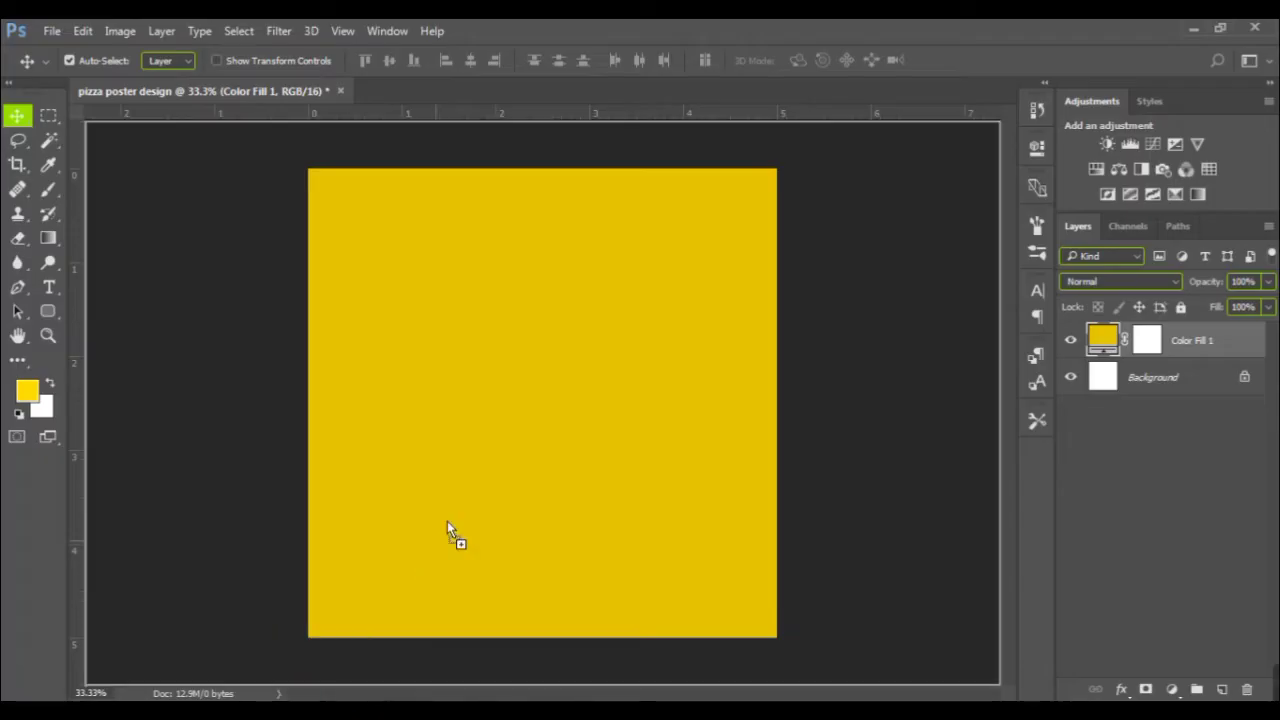
drag(660, 637, 588, 475)
drag(524, 318, 563, 420)
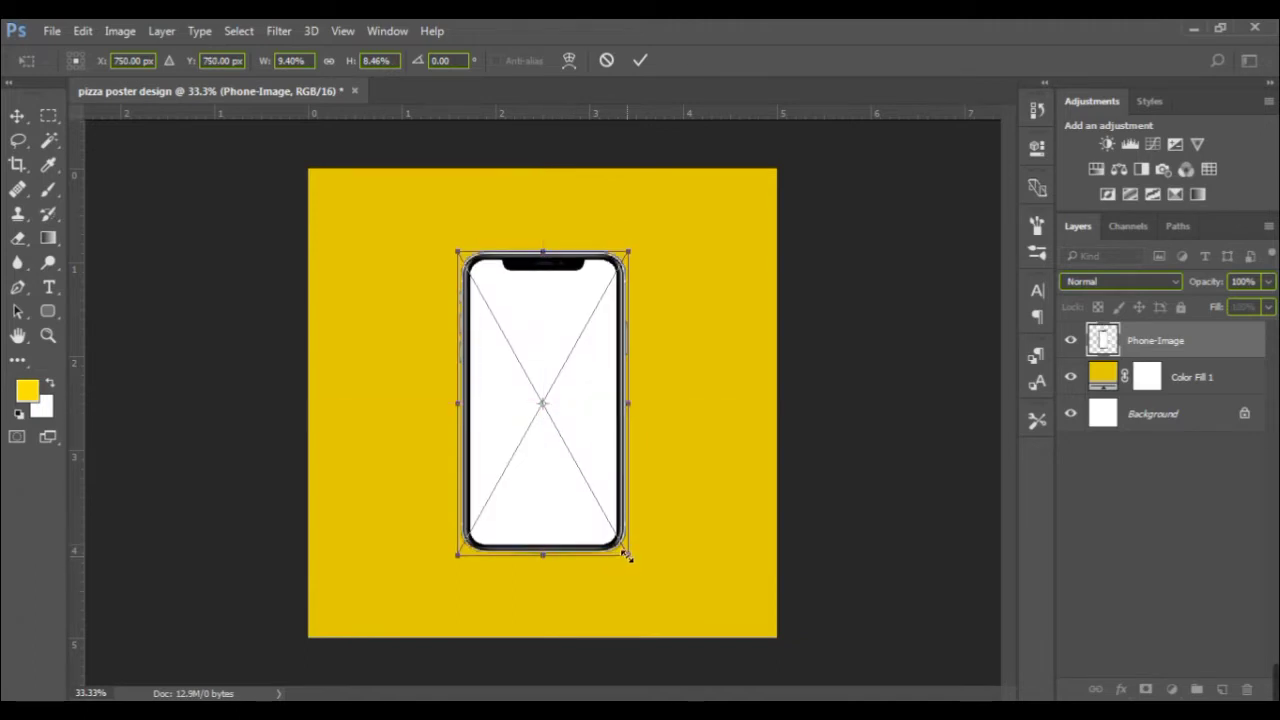
drag(623, 552, 638, 596)
drag(592, 478, 586, 460)
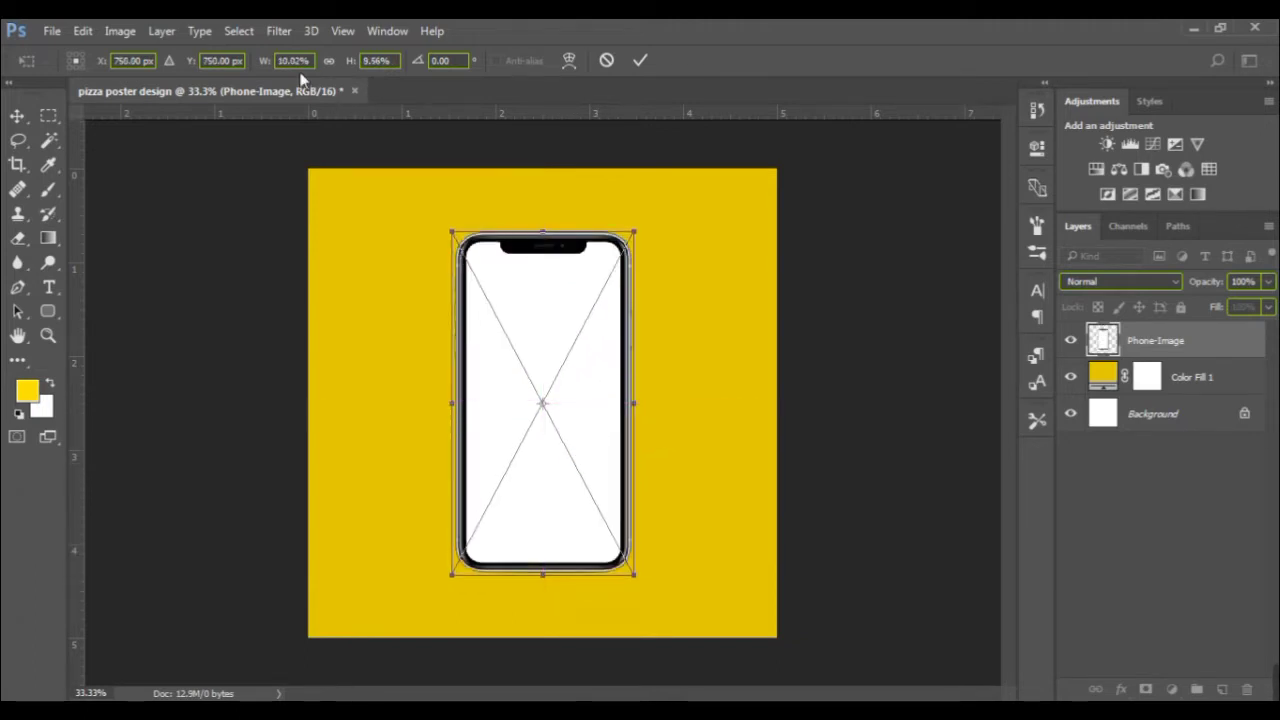
click(329, 60)
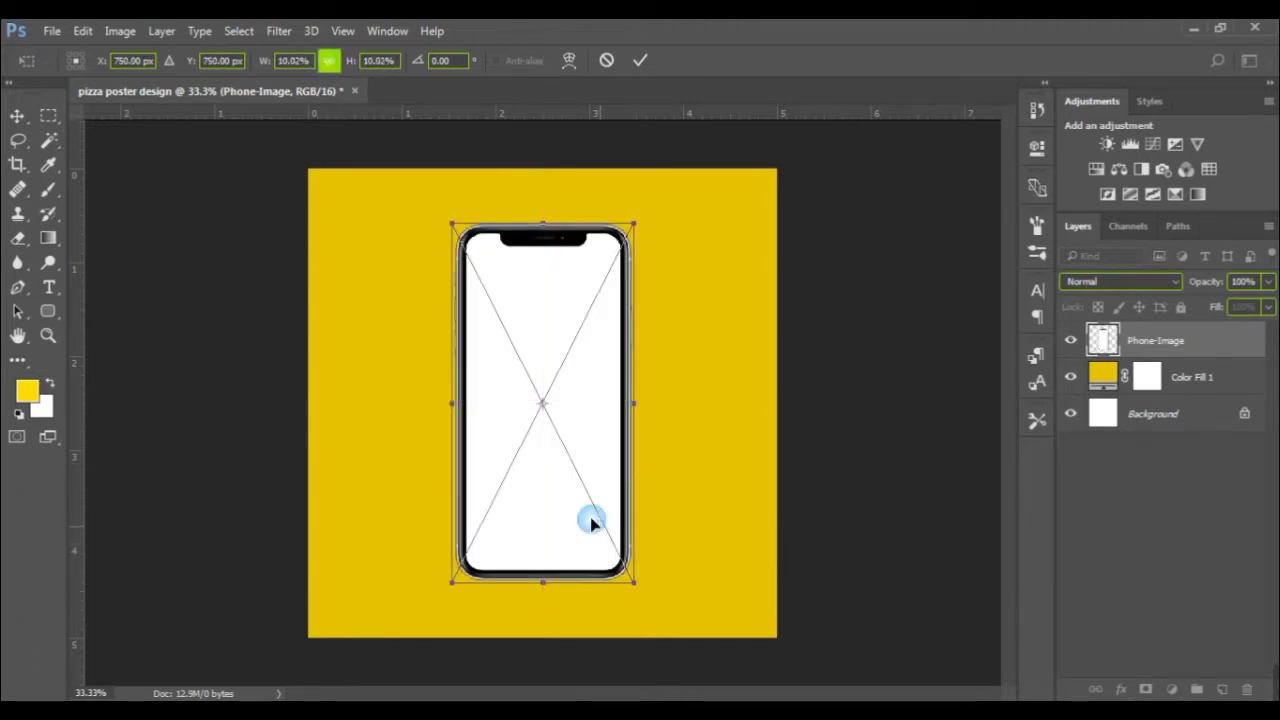
drag(635, 403, 586, 414)
click(329, 61)
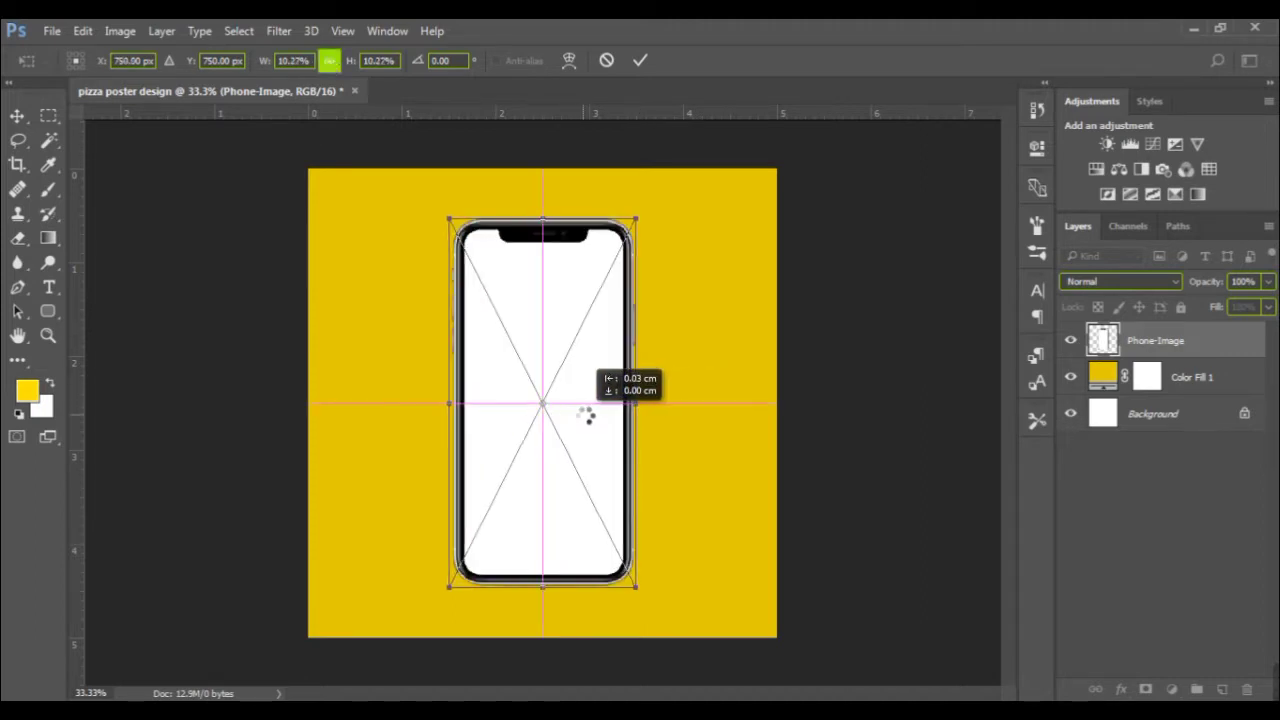
key(Return)
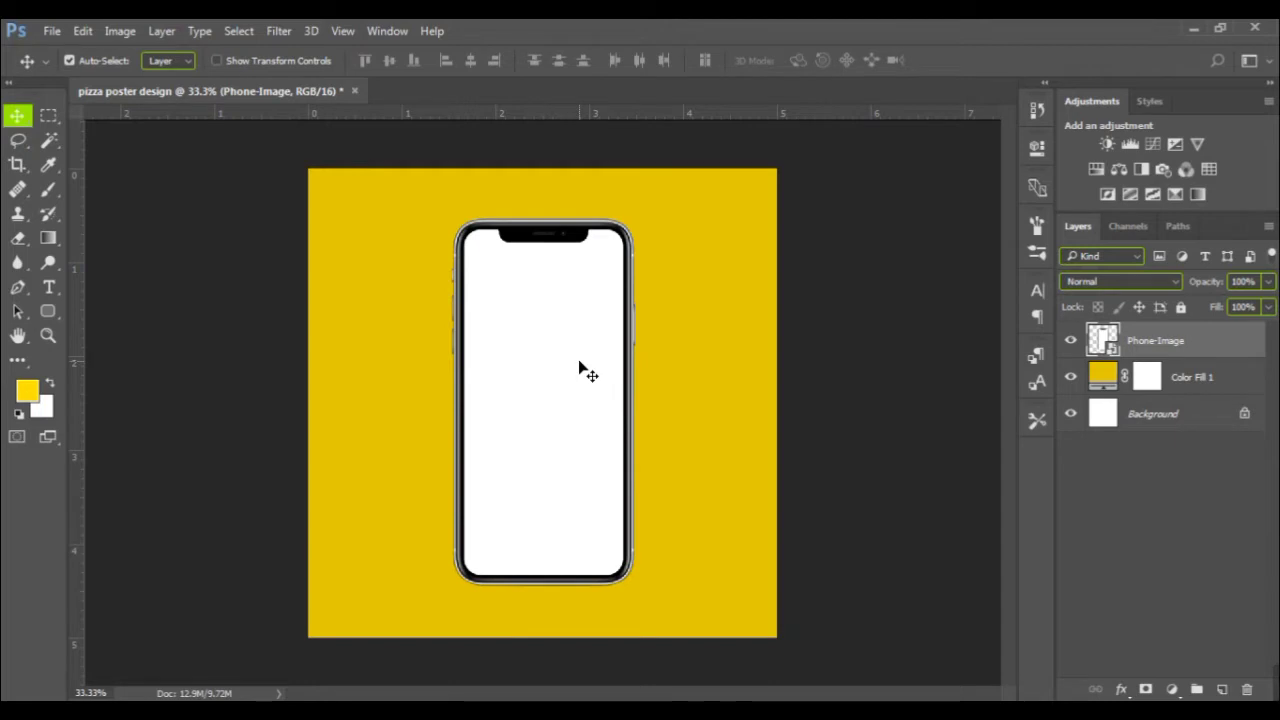
- Add a drop shadow to the phone in an olive colour darkened from the canvas yellow
click(1121, 689)
click(1120, 678)
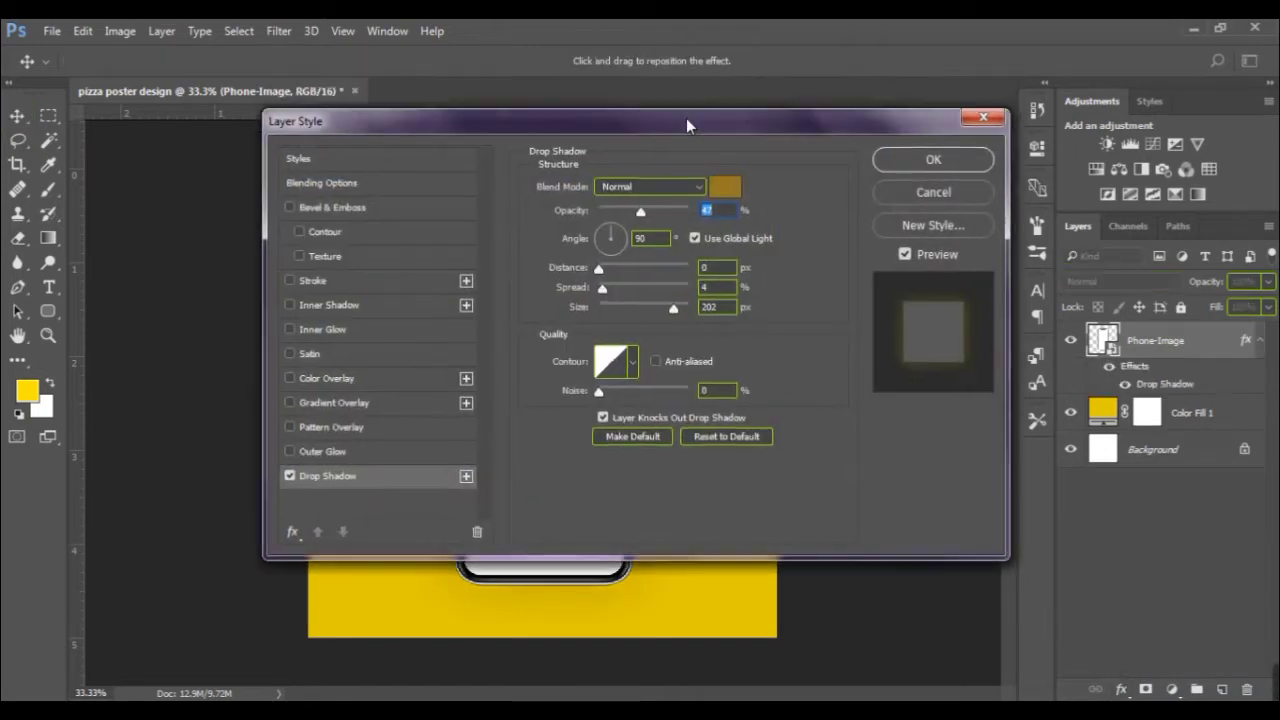
drag(697, 104, 752, 345)
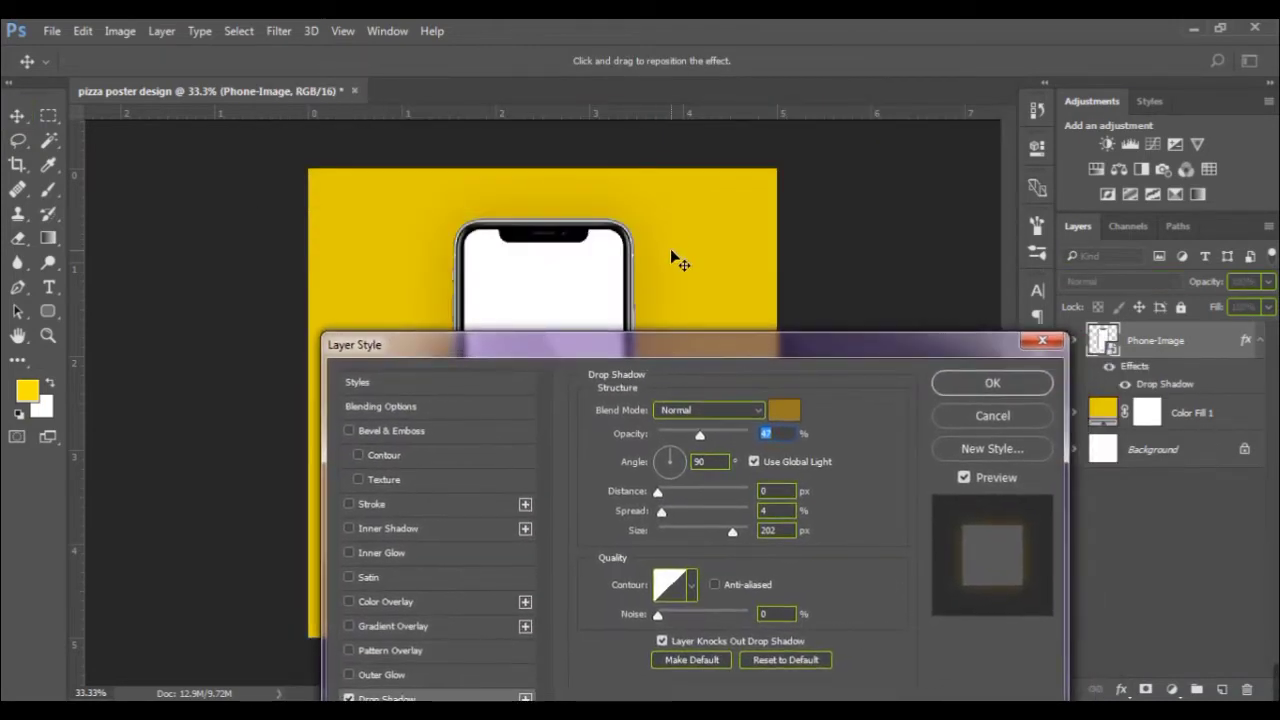
click(785, 410)
click(600, 183)
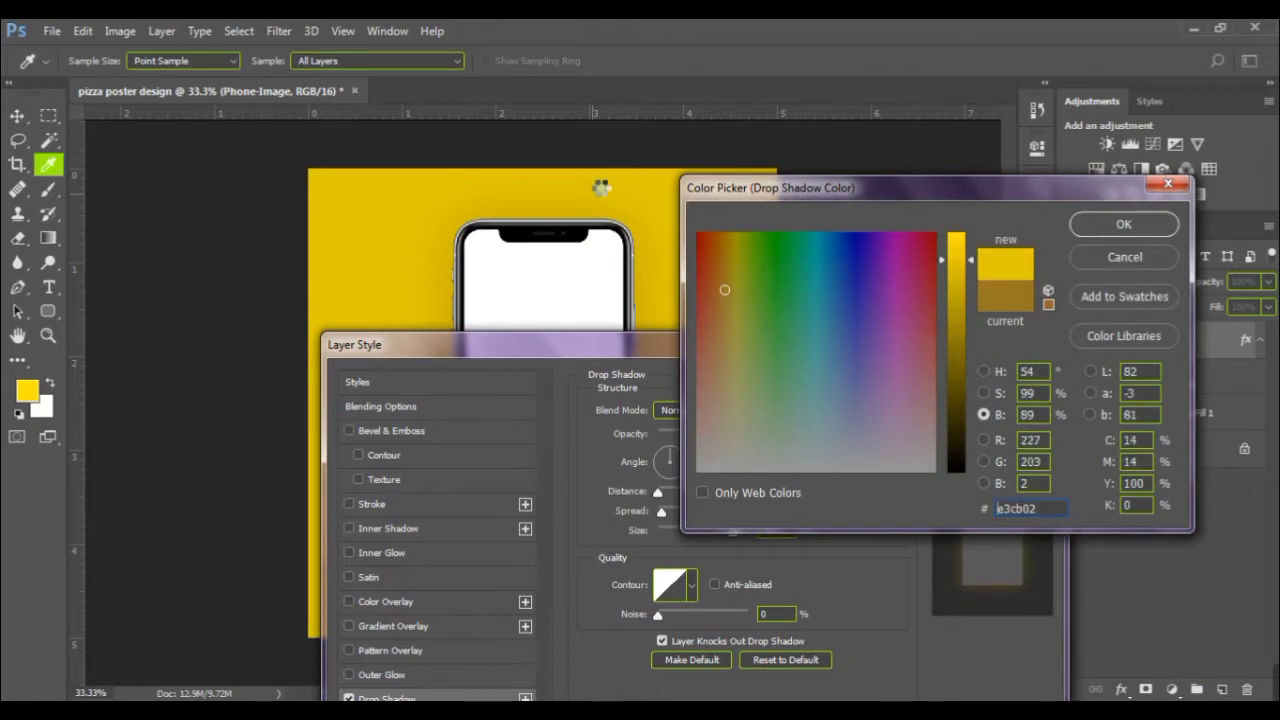
drag(972, 262, 970, 342)
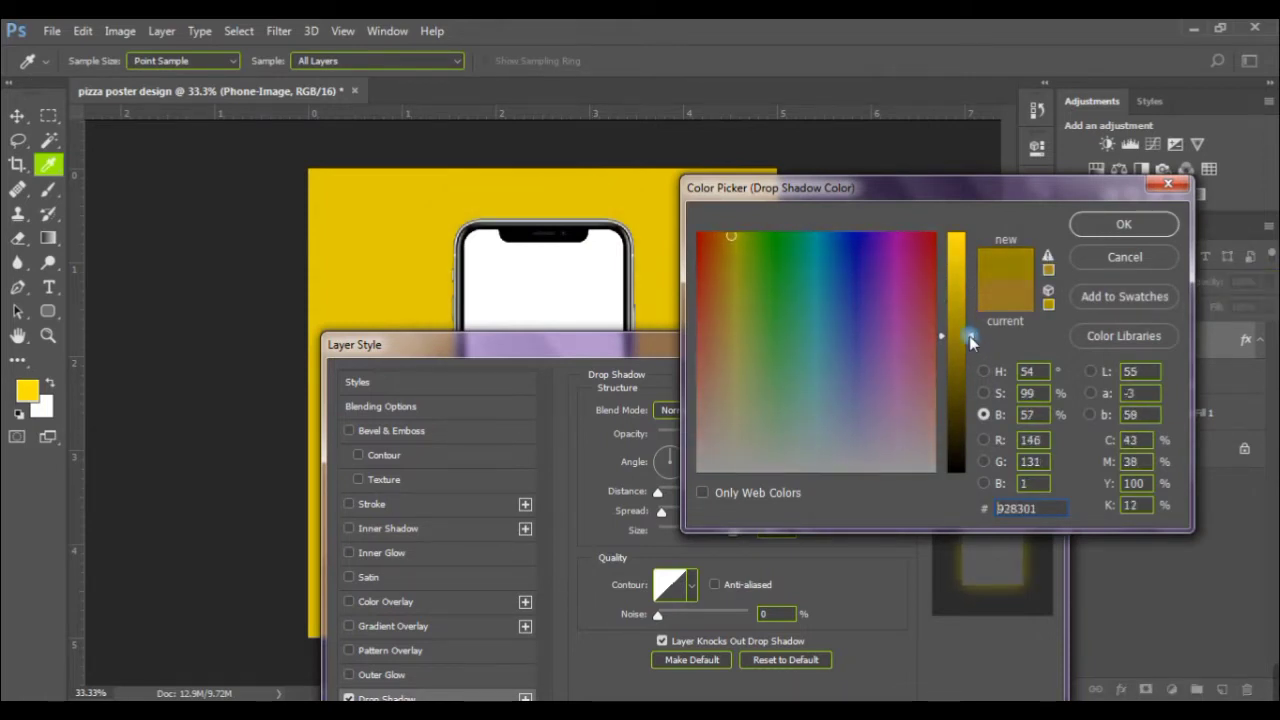
click(1120, 226)
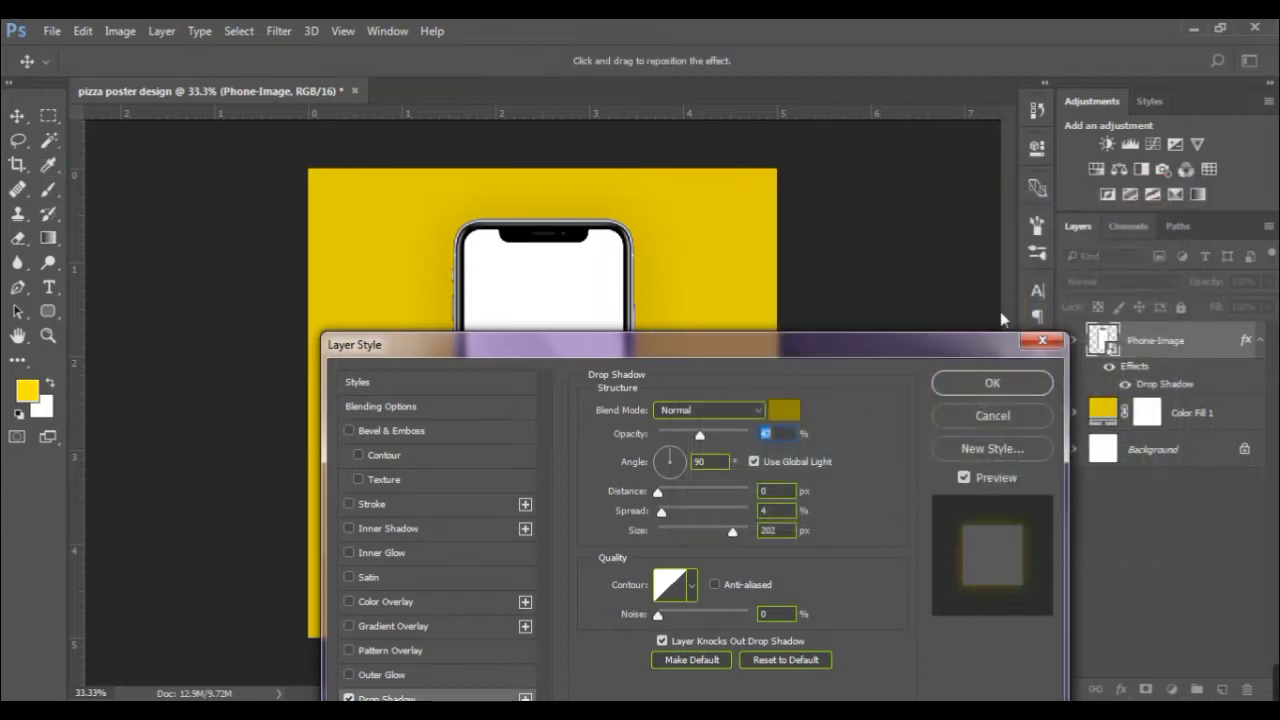
- Set the phone's shadow to 73% opacity and 202 px size, and apply it
mouse_move(701, 434)
mouse_down()
mouse_move(756, 435)
mouse_move(711, 440)
mouse_up()
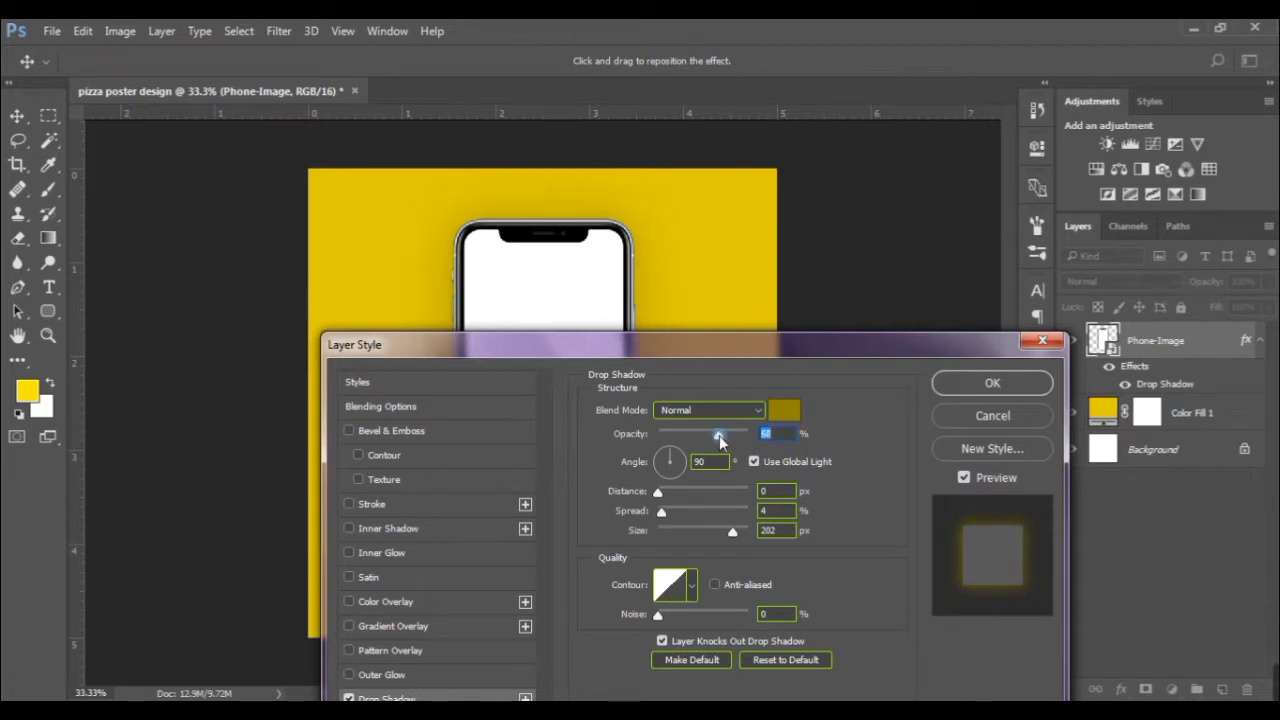
mouse_move(707, 355)
mouse_down()
mouse_move(1030, 192)
mouse_move(1095, 177)
mouse_up()
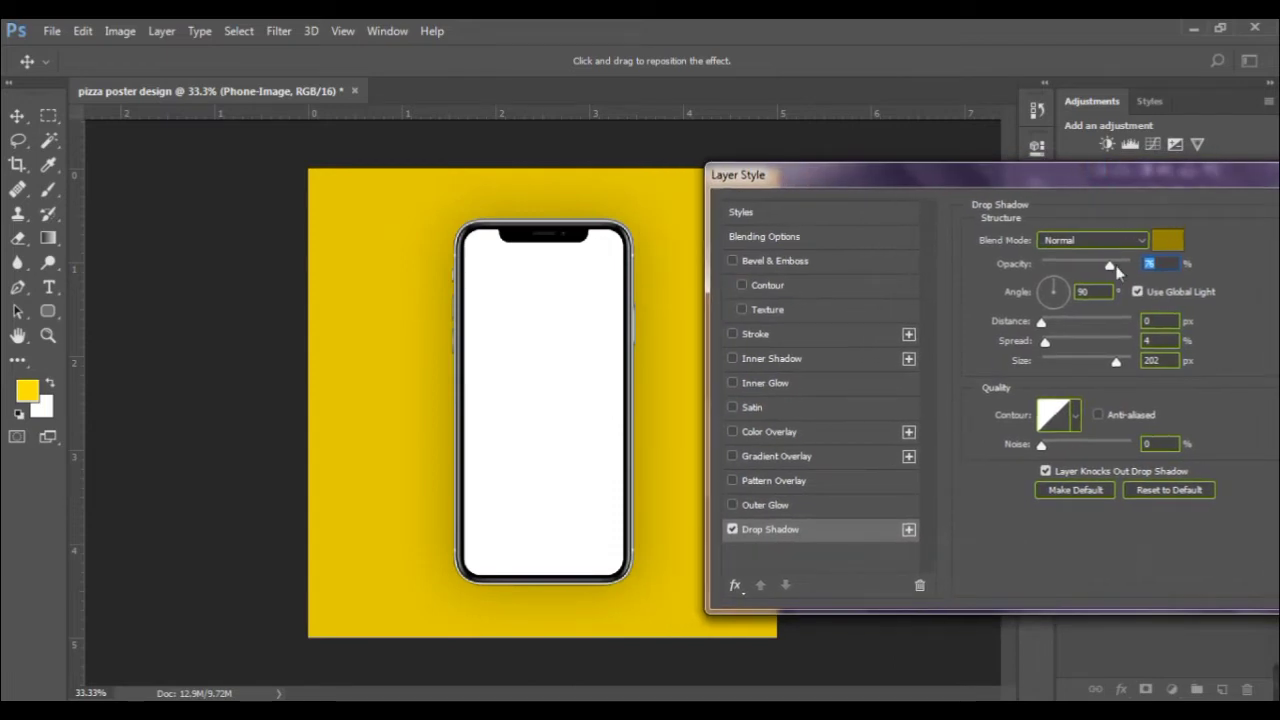
drag(1109, 265, 1107, 266)
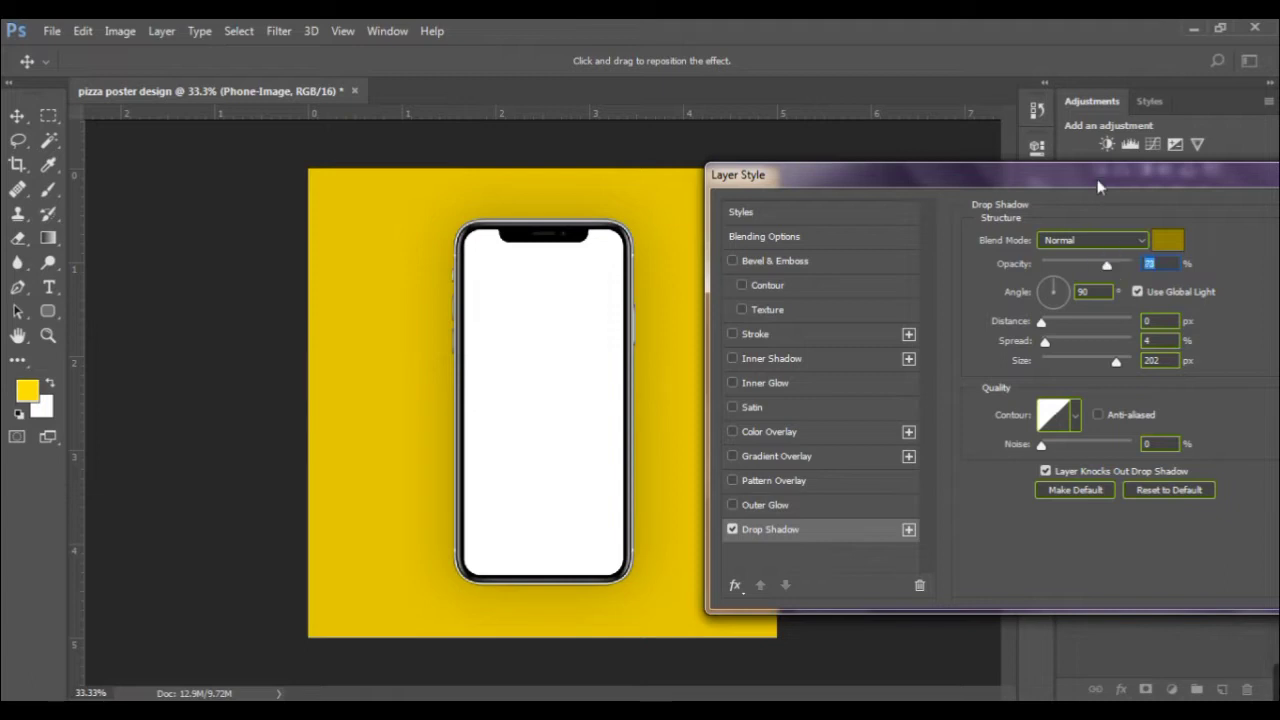
drag(1095, 182, 770, 192)
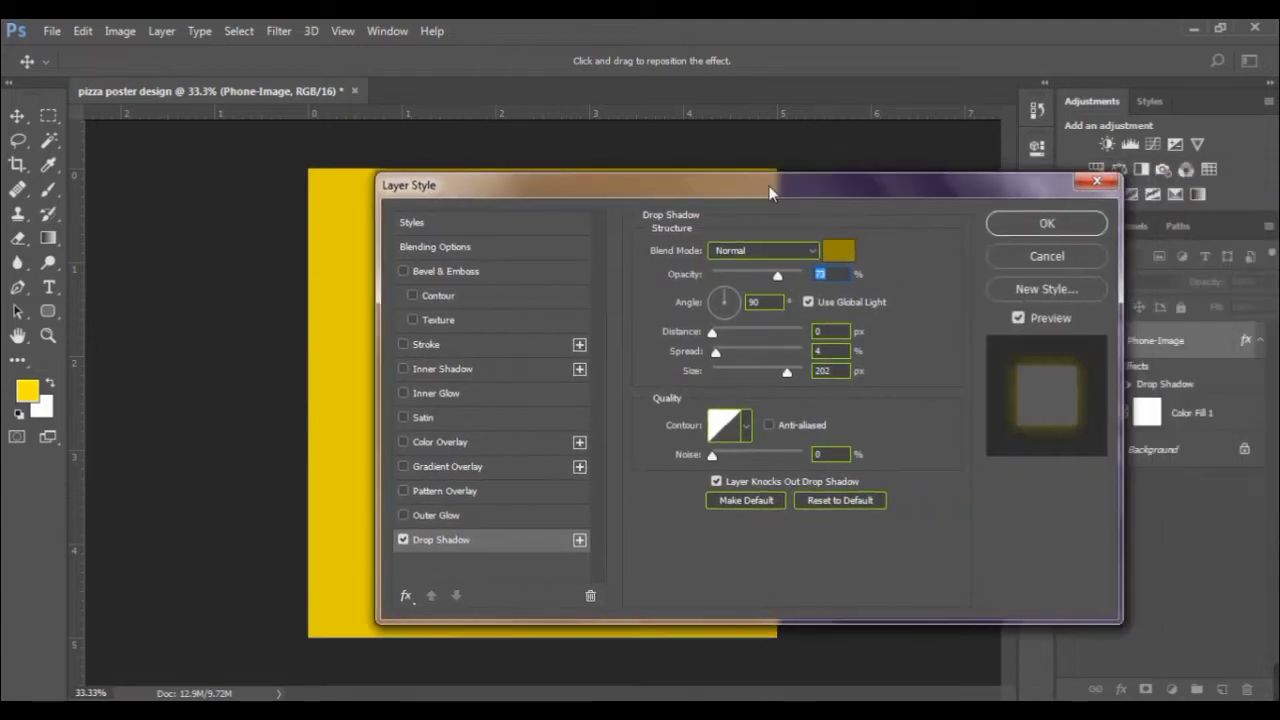
click(1047, 223)
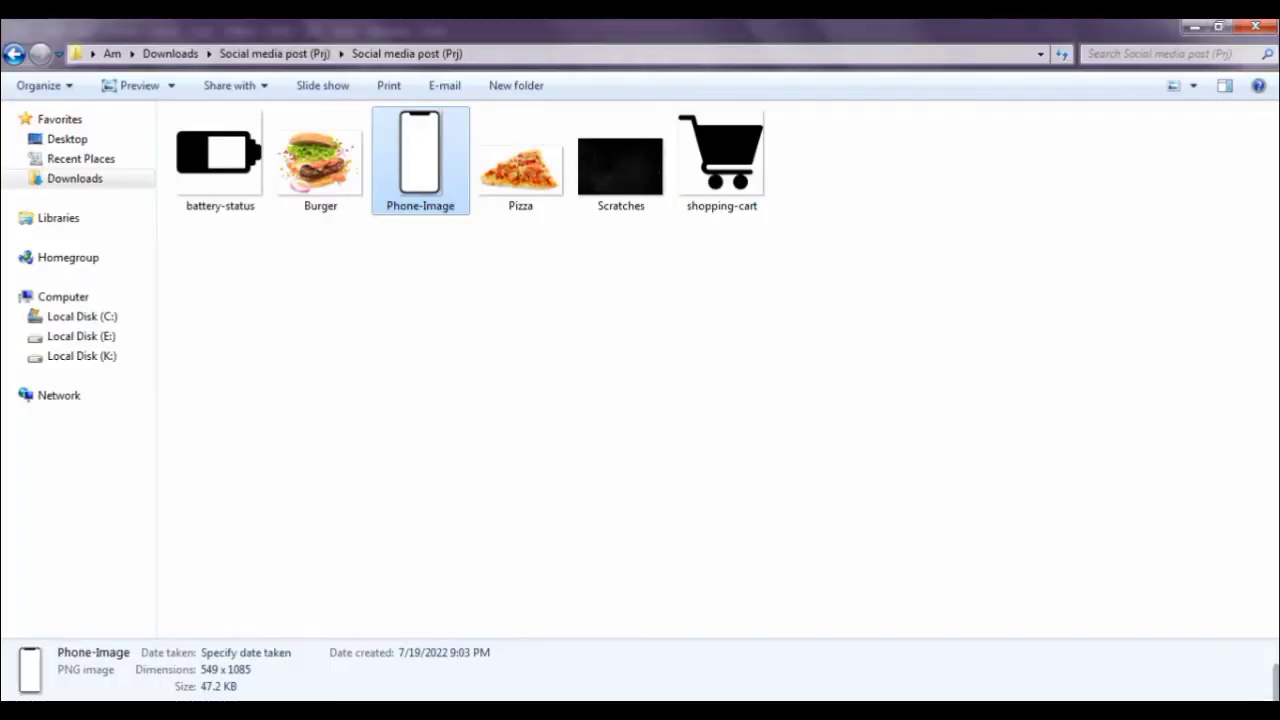
- Place the Pizza image across the phone, scaled down and tilted about 5.91°
mouse_move(537, 192)
mouse_down()
mouse_move(300, 688)
mouse_move(540, 400)
mouse_up()
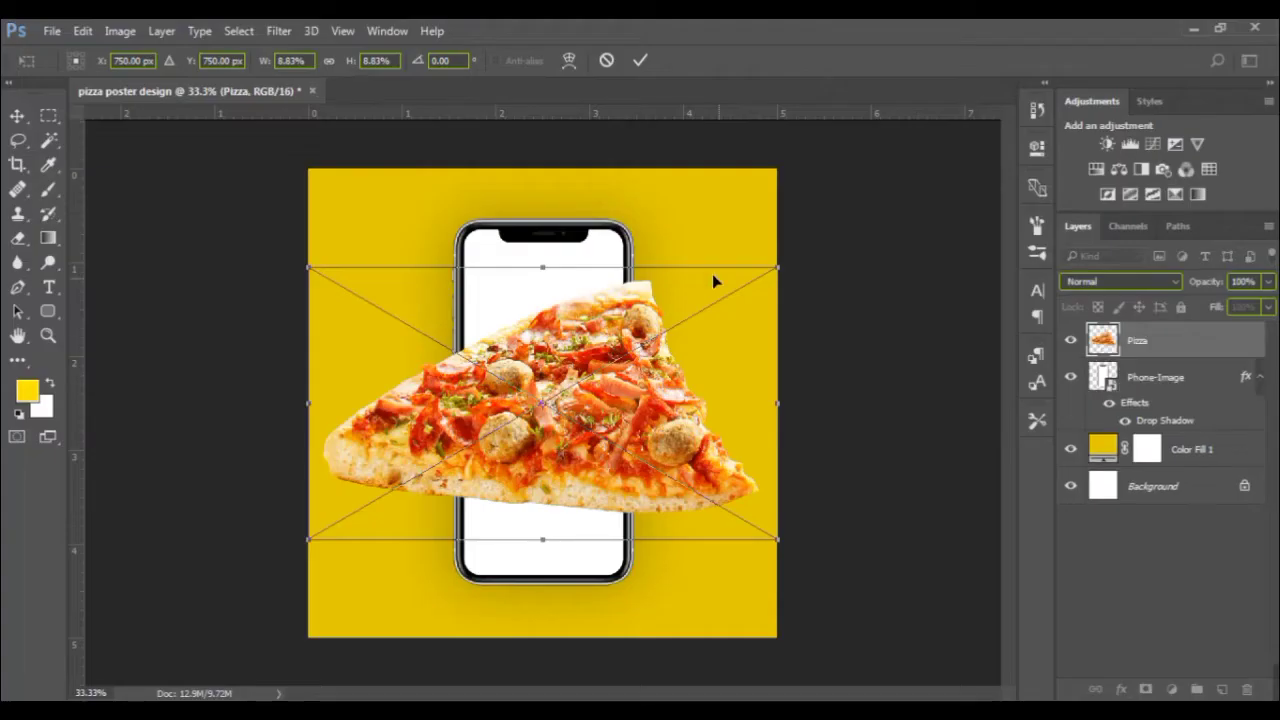
drag(777, 537, 636, 480)
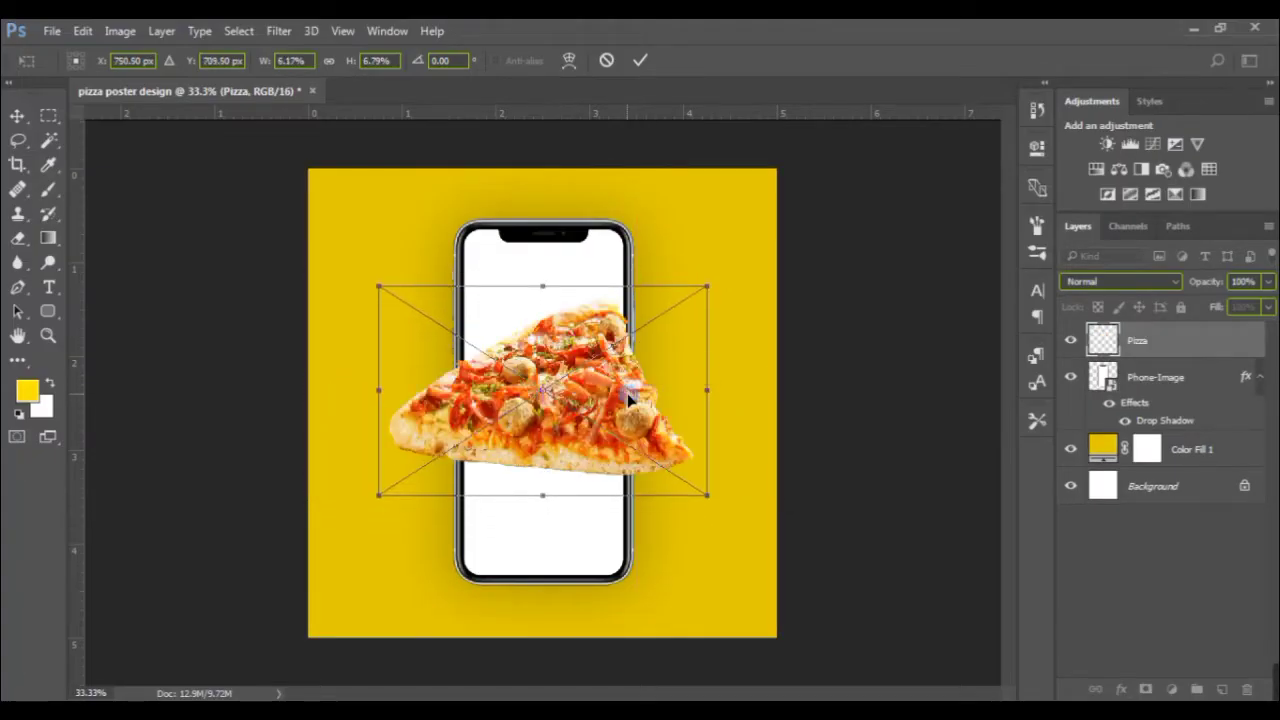
drag(714, 280, 722, 294)
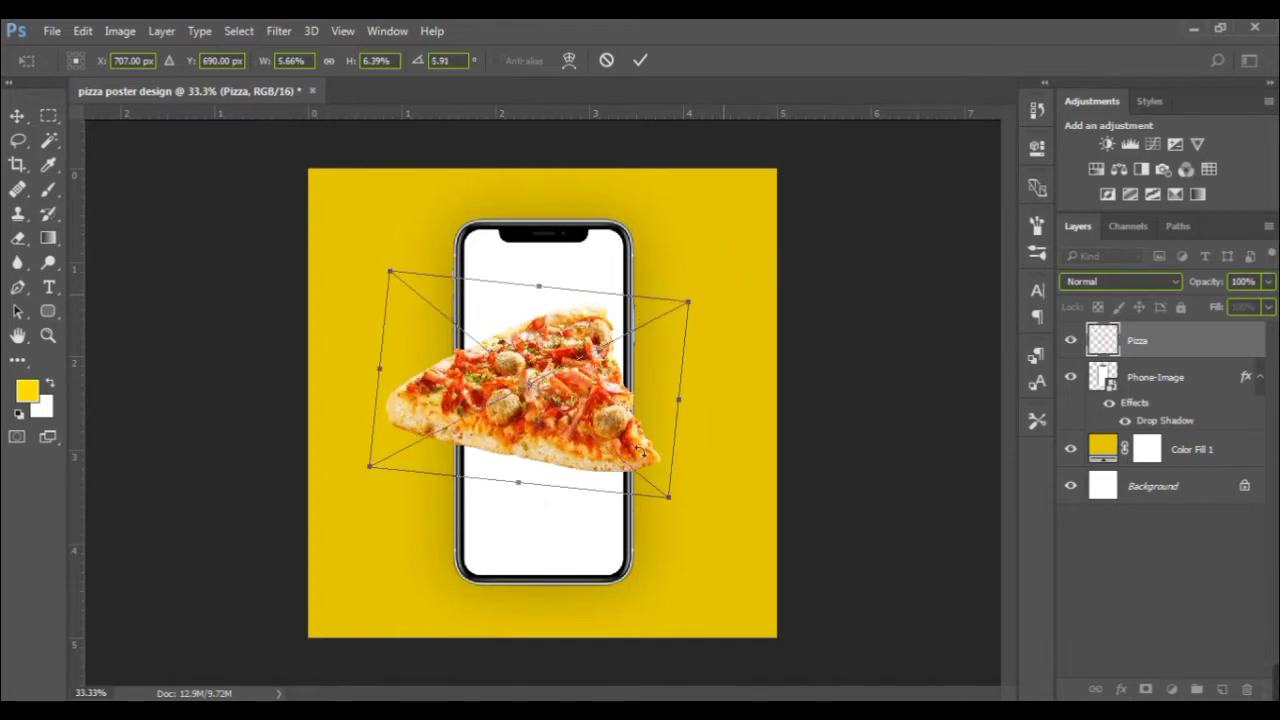
mouse_move(677, 397)
mouse_down()
mouse_move(623, 422)
mouse_move(632, 433)
mouse_up()
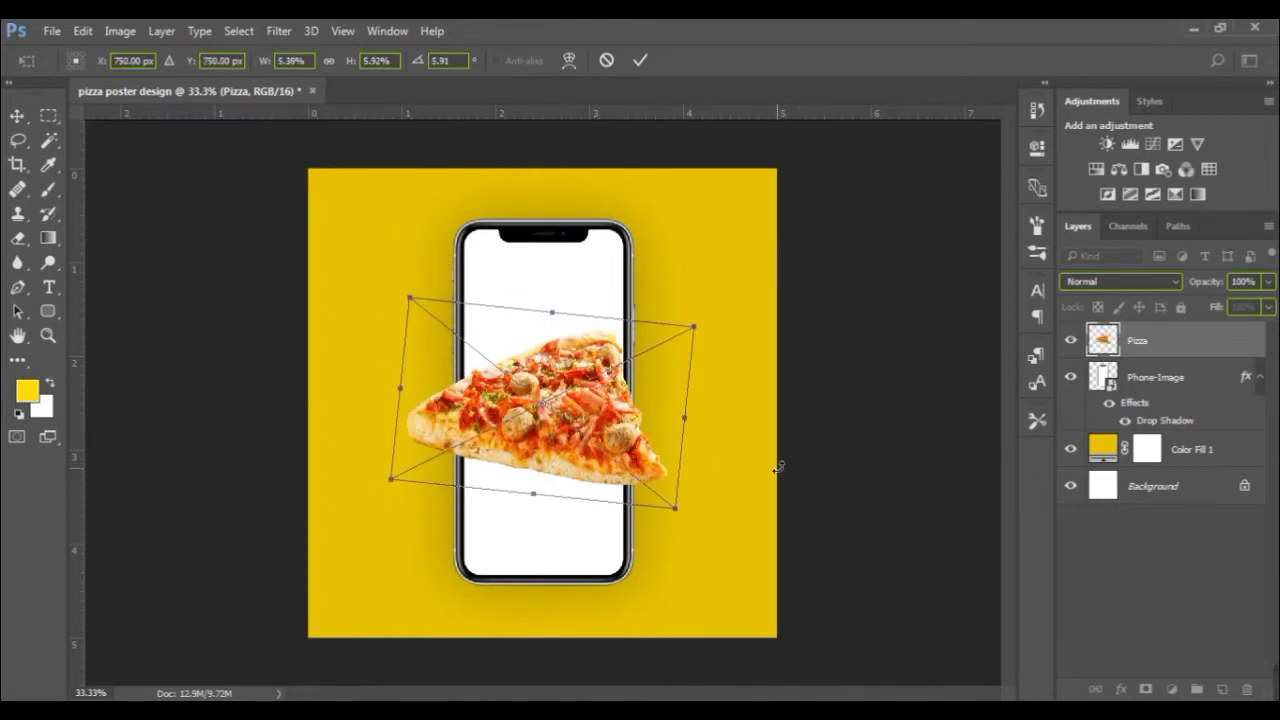
key(Return)
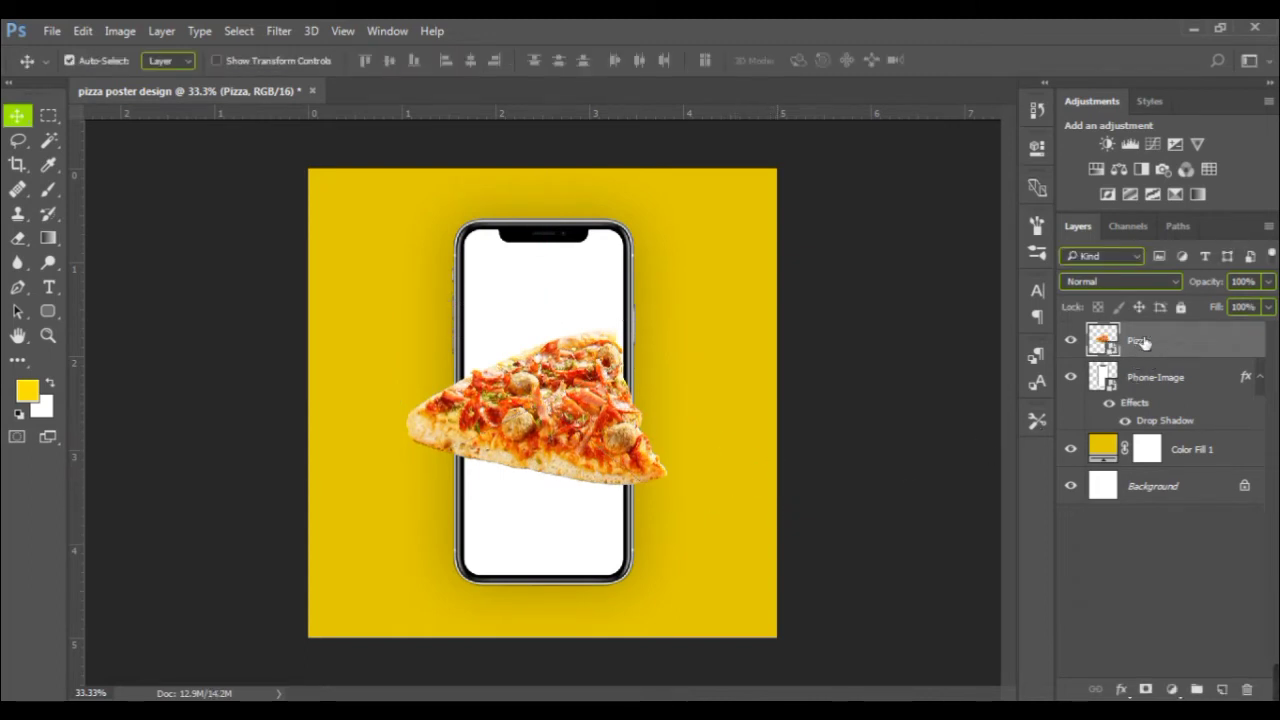
- Duplicate the Pizza layer as Pizza copy with Ctrl+J
key(j)
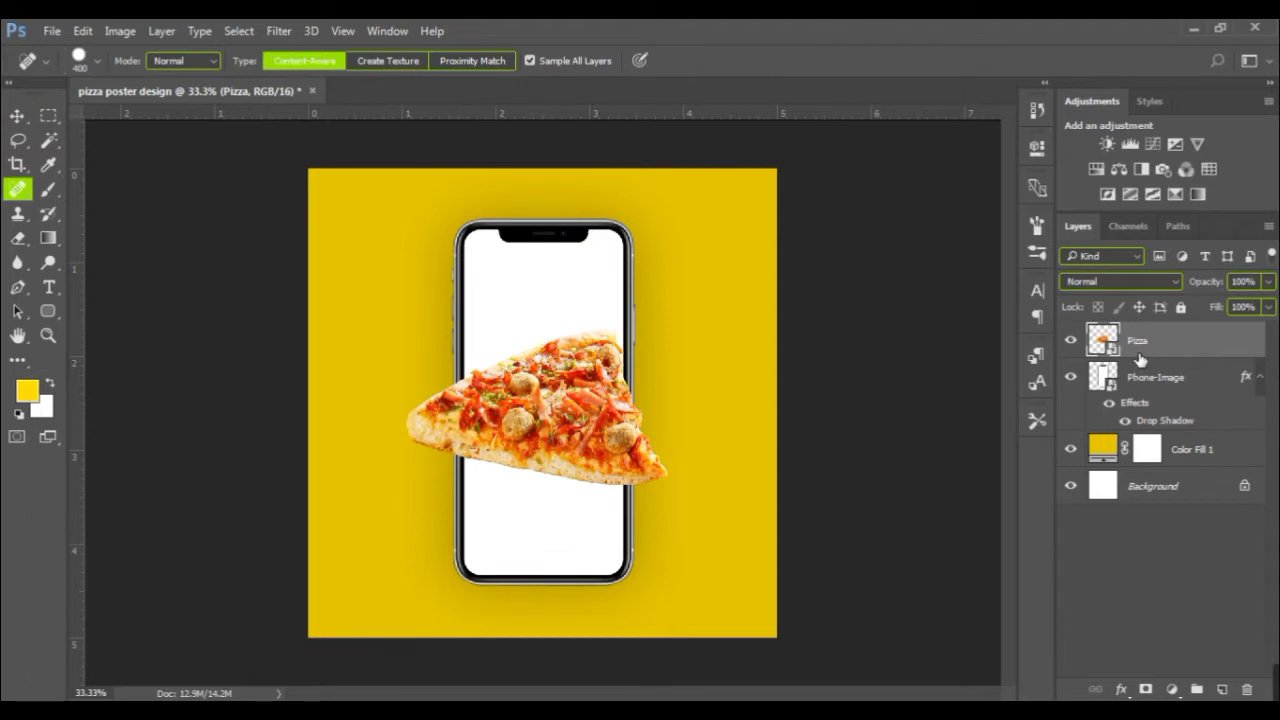
key(ctrl+j)
click(1148, 388)
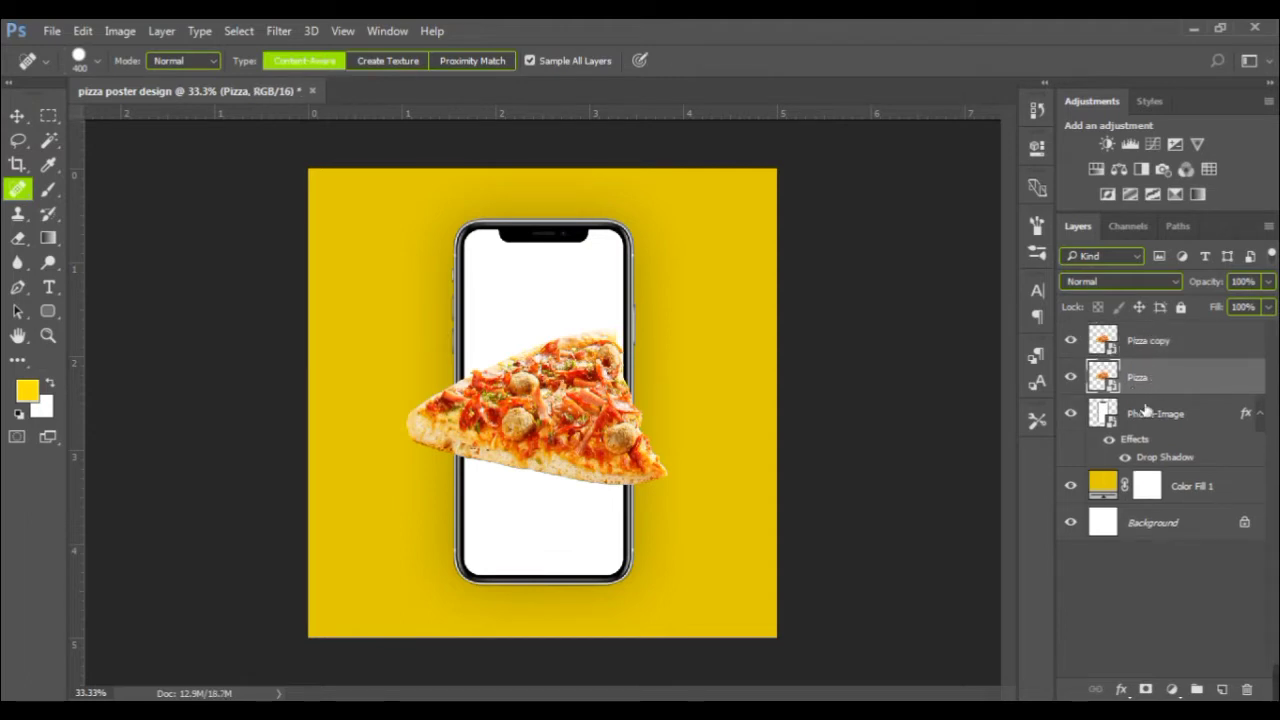
- Mask the Pizza layer to the phone's white screen, selected with the Magic Wand
click(1138, 420)
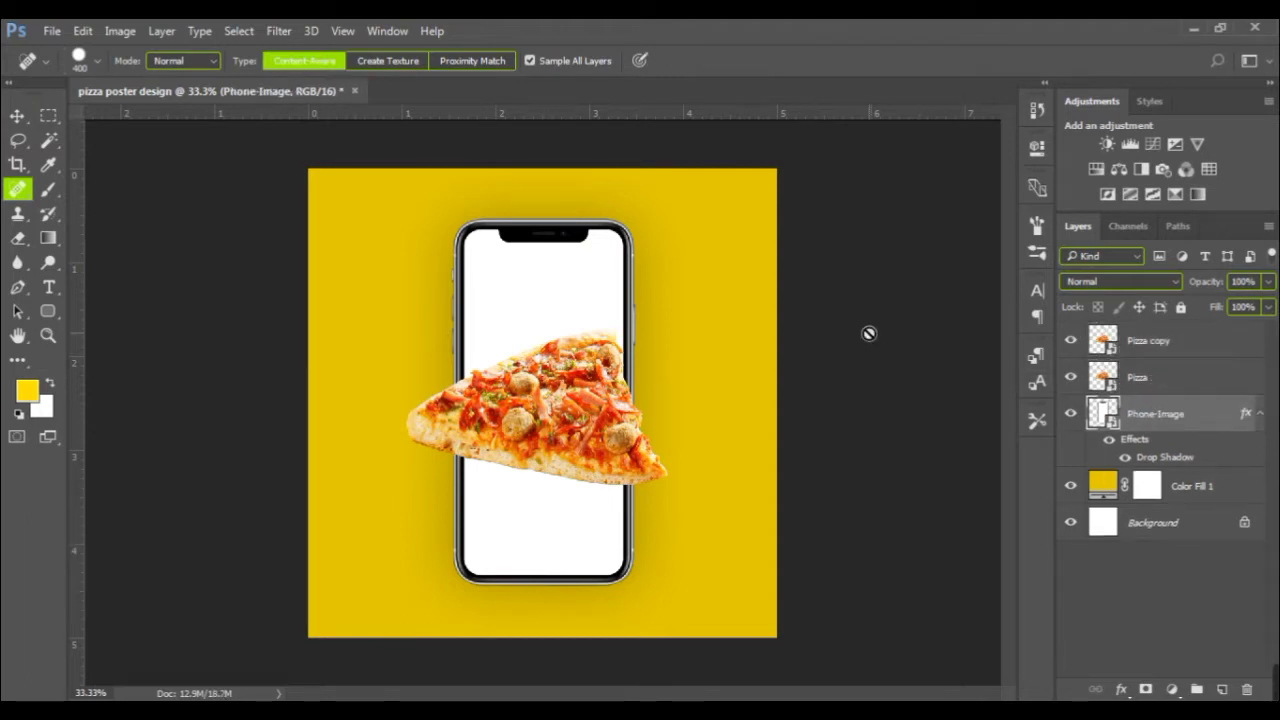
drag(48, 140, 103, 172)
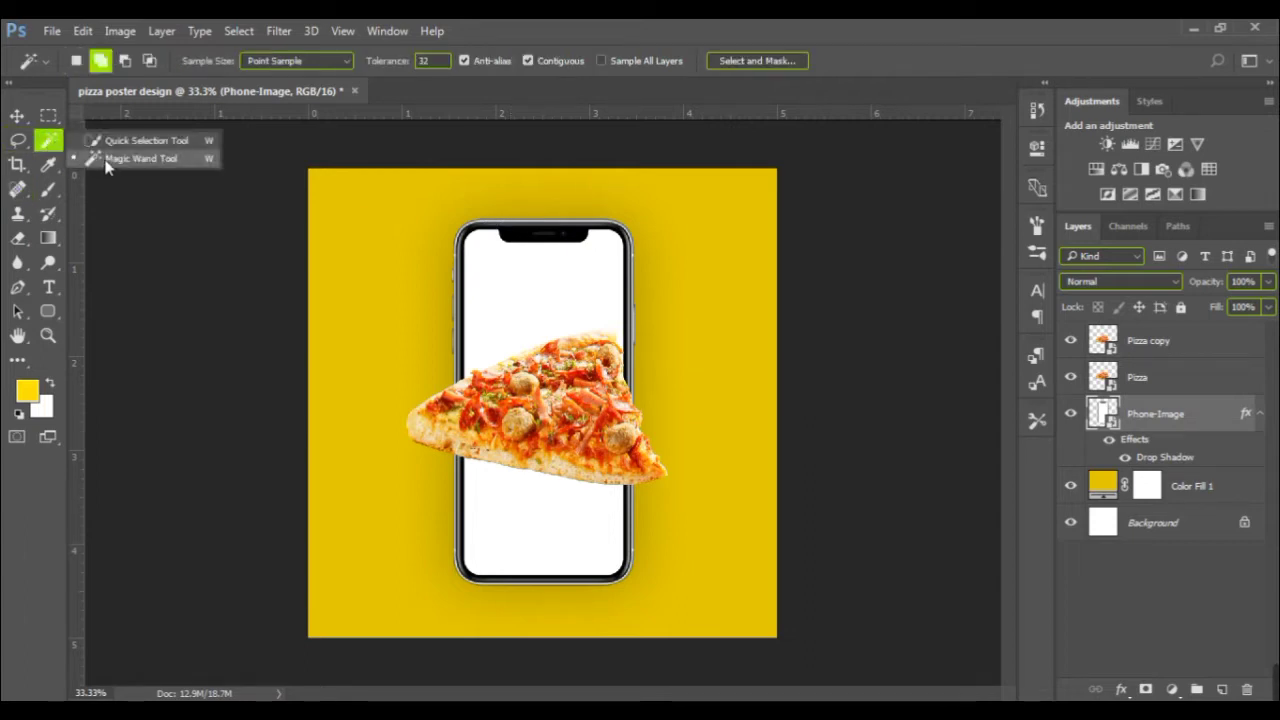
click(518, 277)
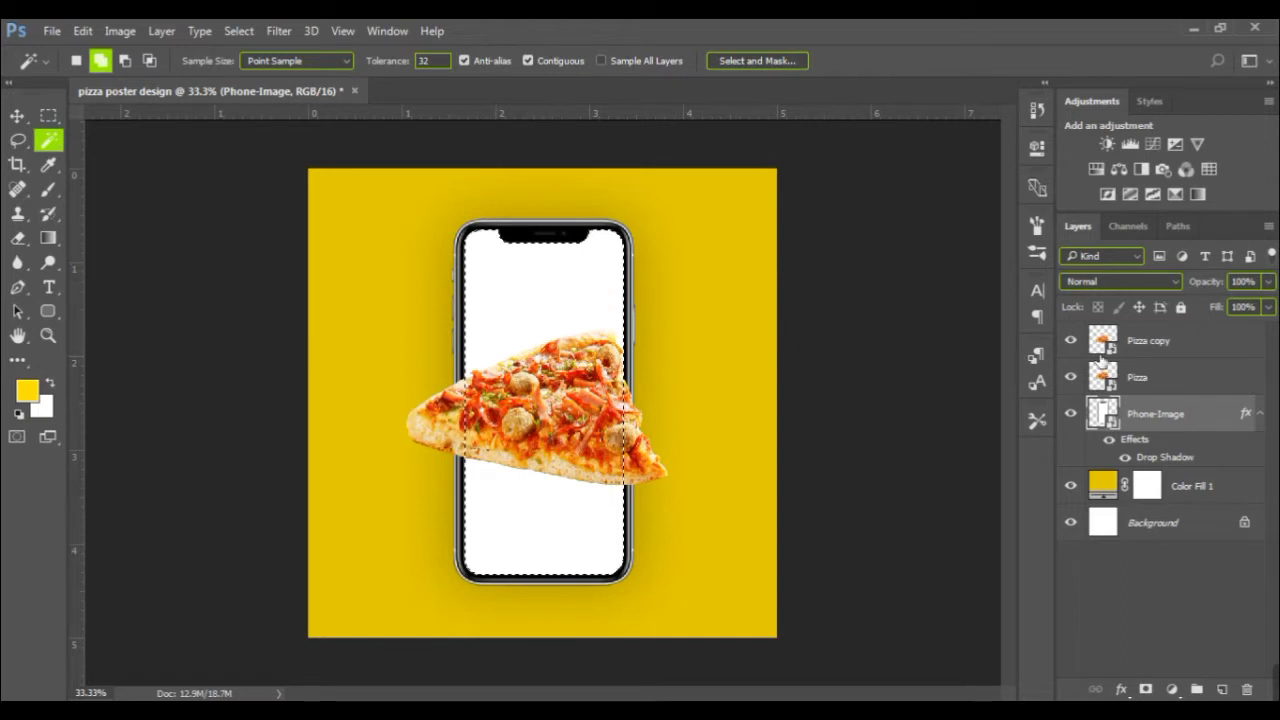
click(1152, 380)
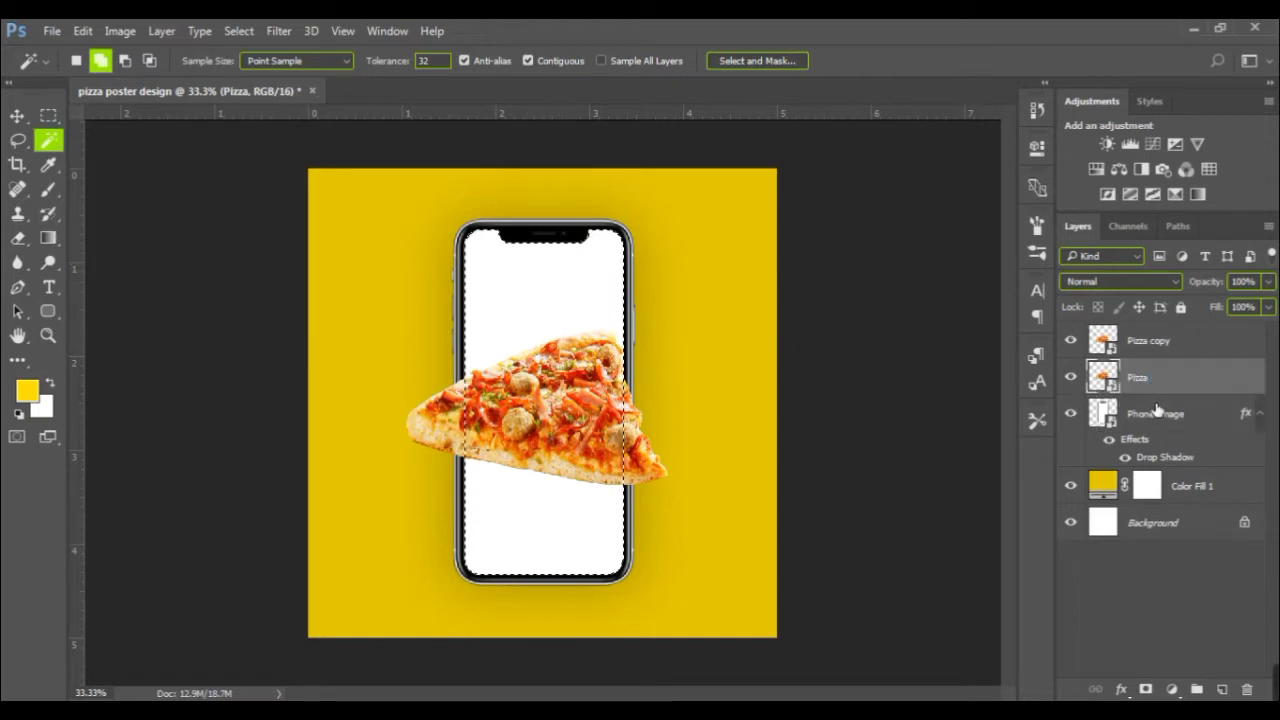
click(1146, 689)
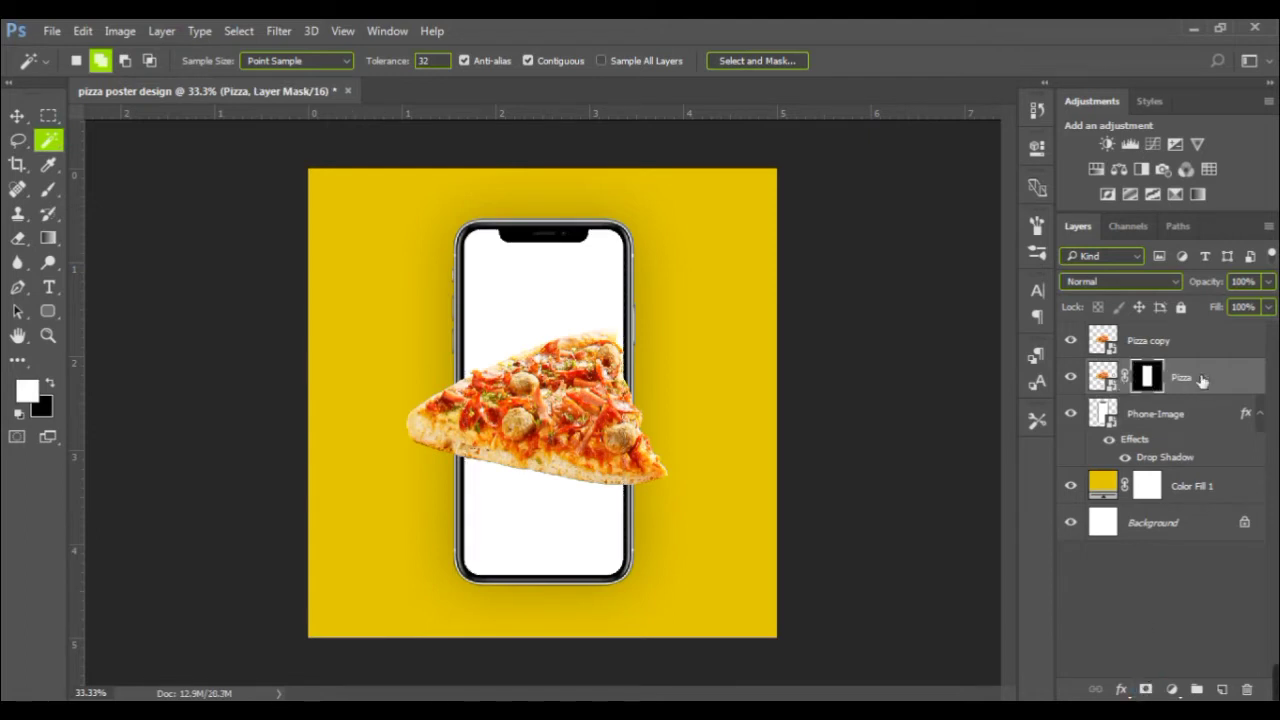
key(ctrl+2)
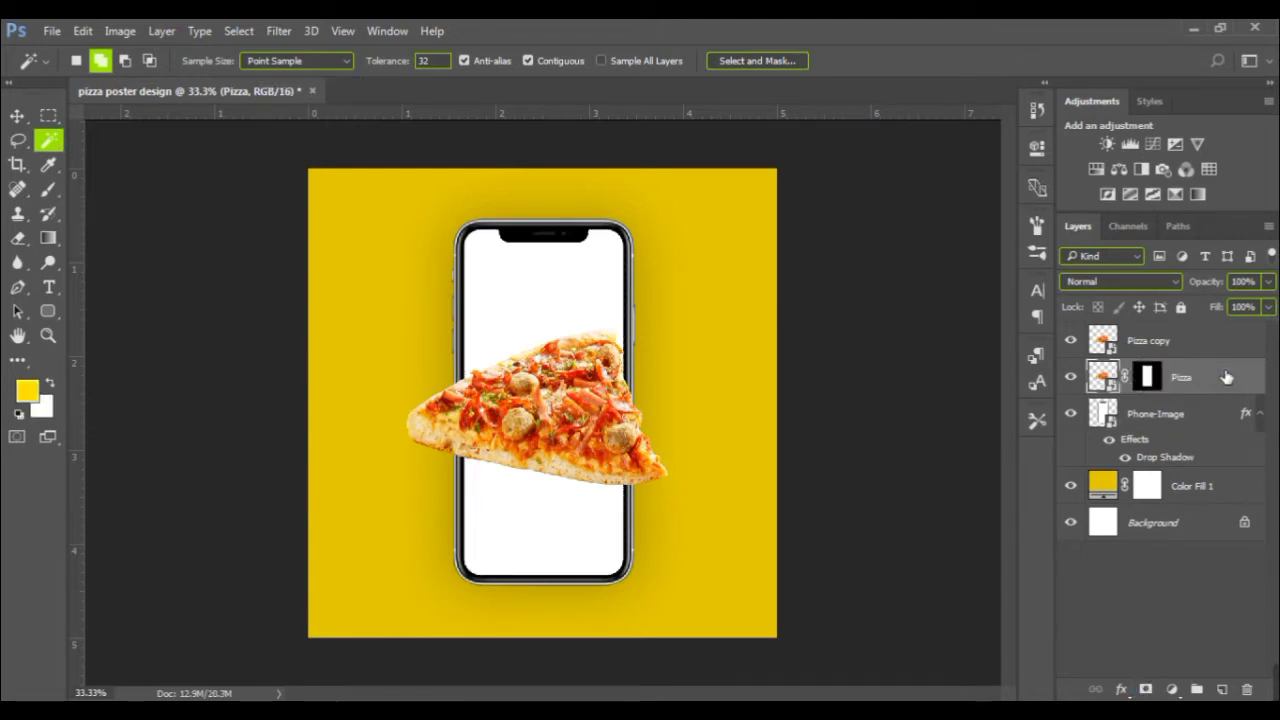
- Add a drop shadow to the Pizza layer in a darkened orange sampled from the pizza
click(1124, 690)
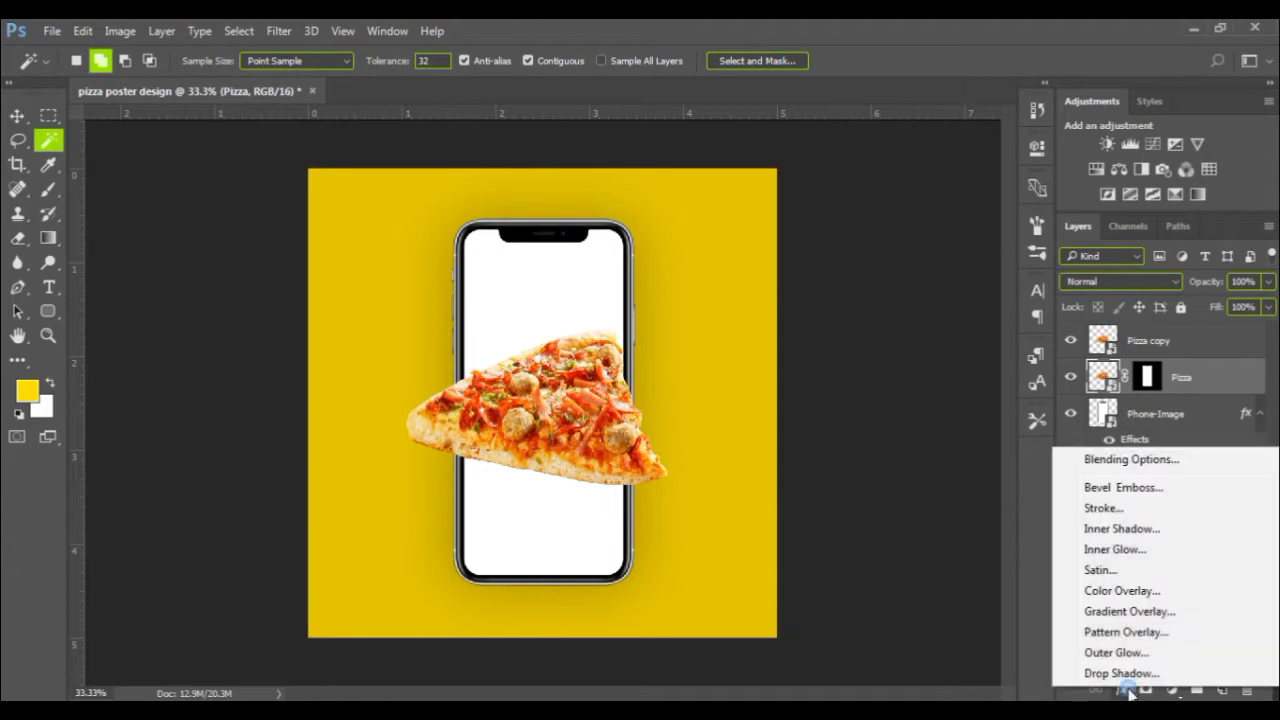
click(1120, 674)
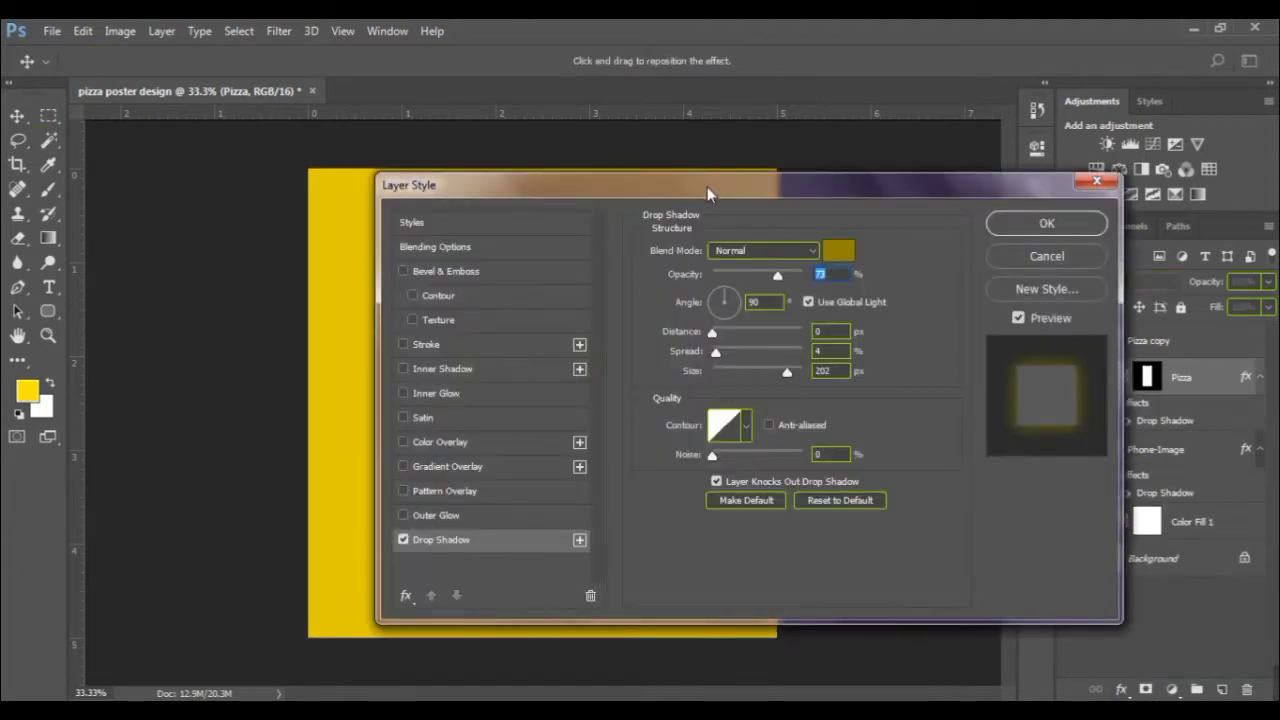
drag(703, 183, 970, 192)
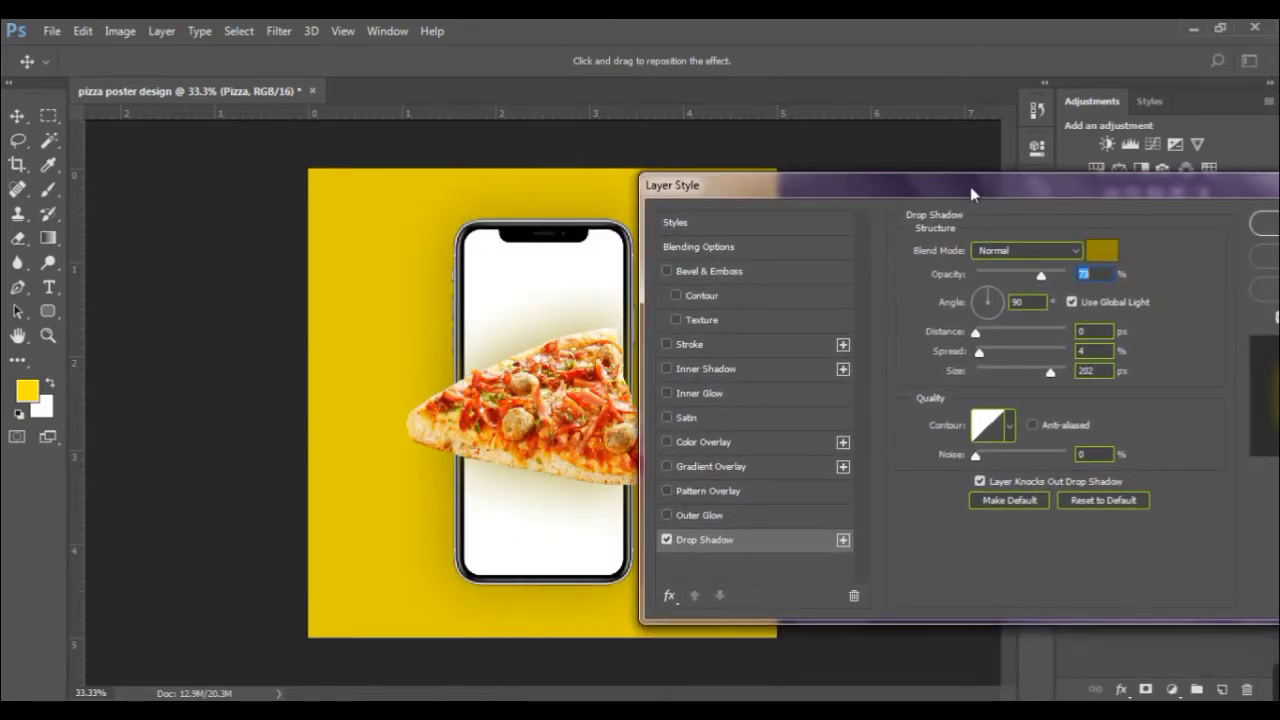
click(775, 540)
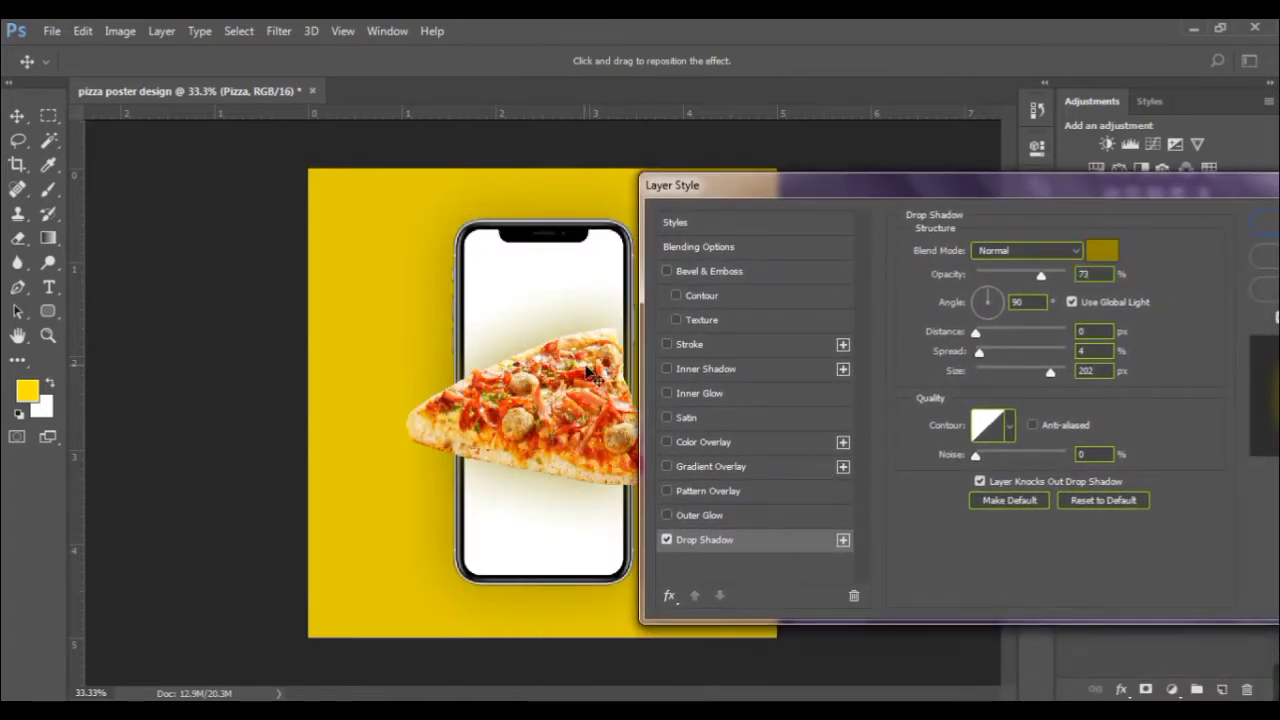
click(1105, 252)
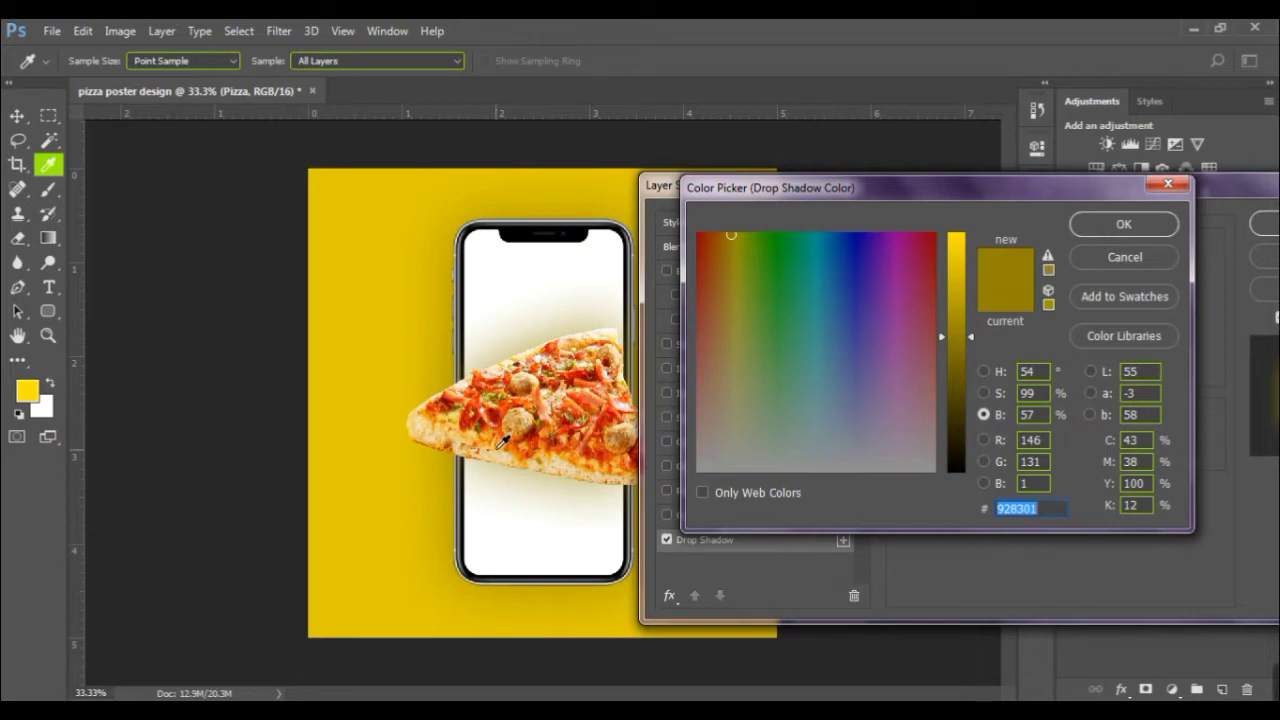
click(604, 413)
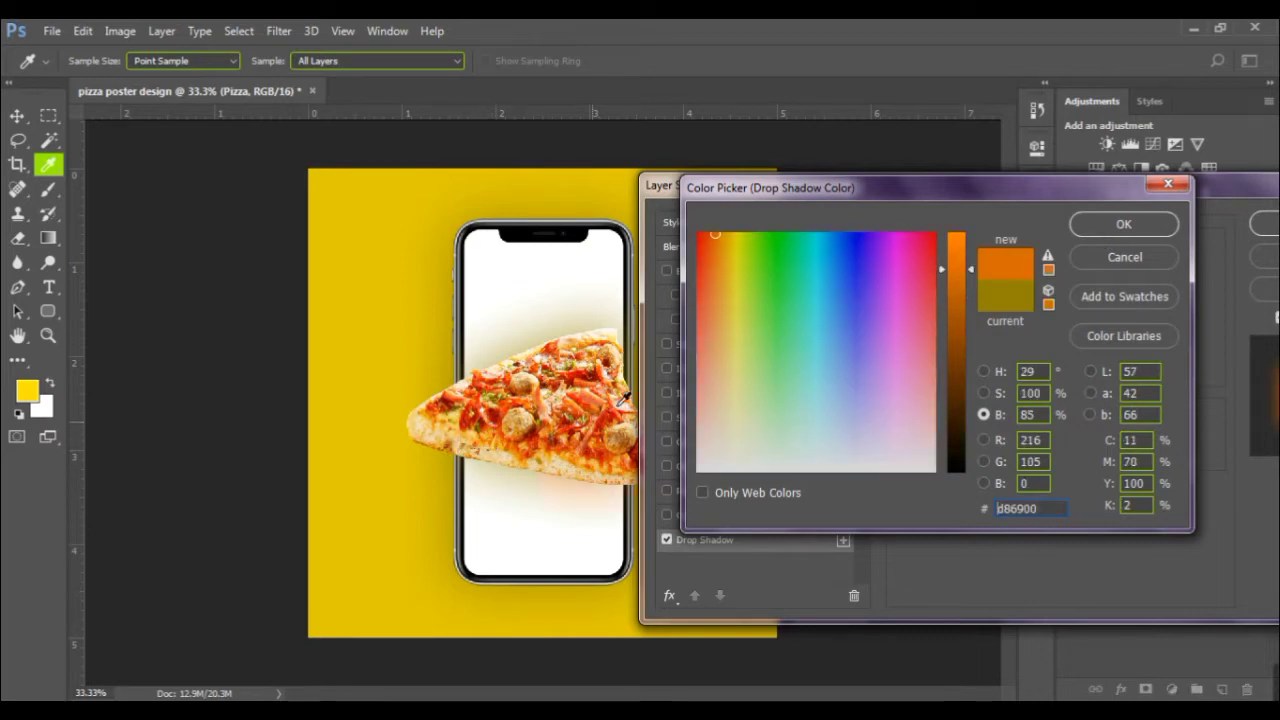
mouse_move(973, 272)
mouse_down()
mouse_move(973, 347)
mouse_move(972, 334)
mouse_up()
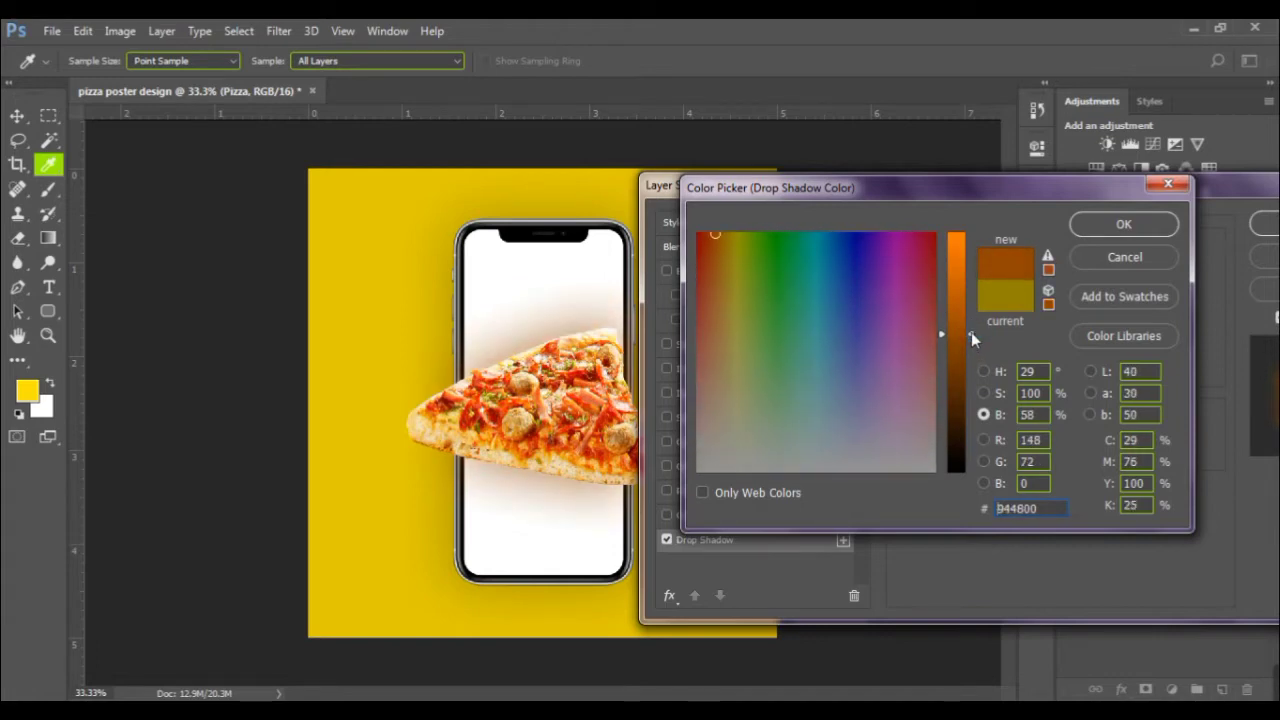
click(1104, 226)
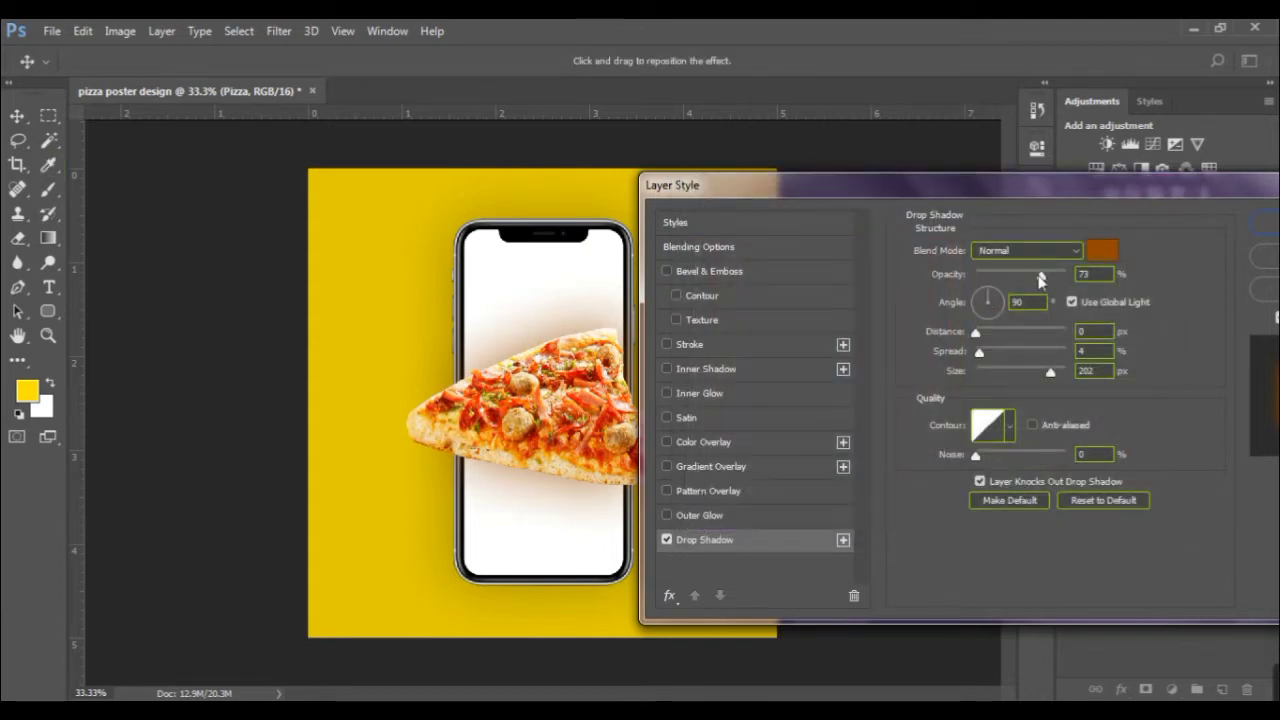
- Set the pizza shadow to 68% opacity and 191 px size with adjusted spread, and apply it
click(1036, 277)
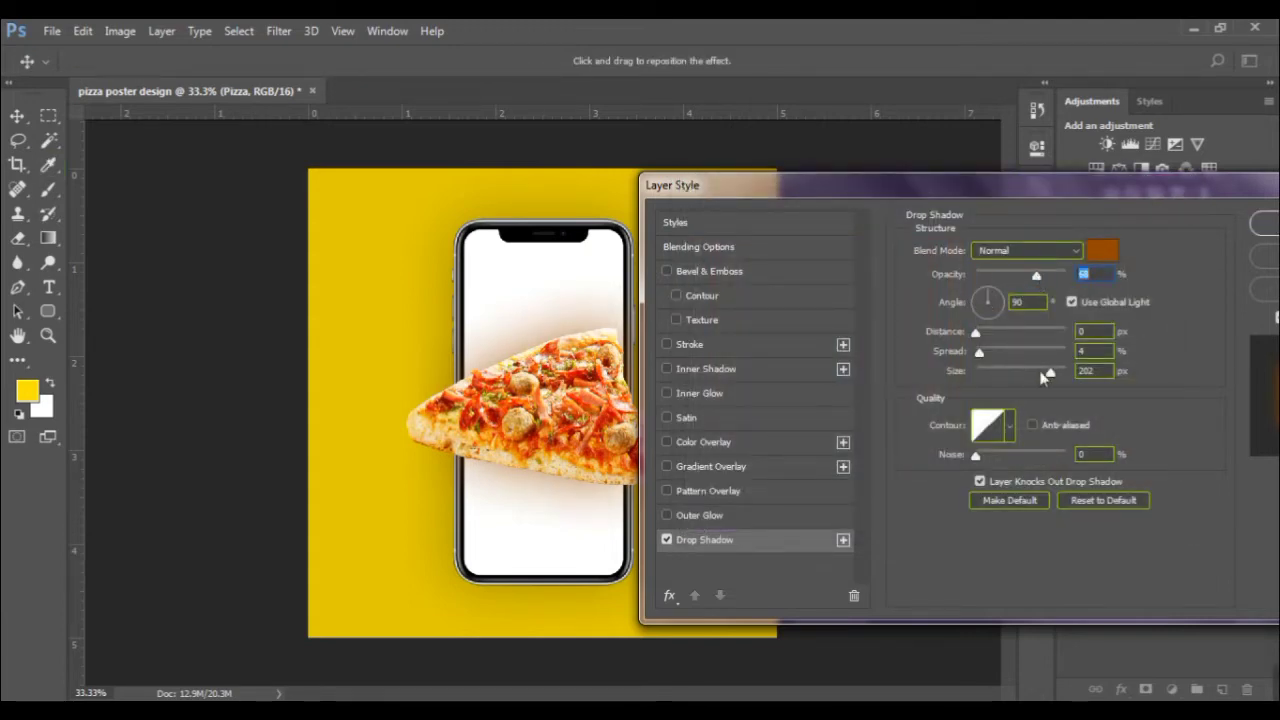
drag(1050, 375, 1050, 373)
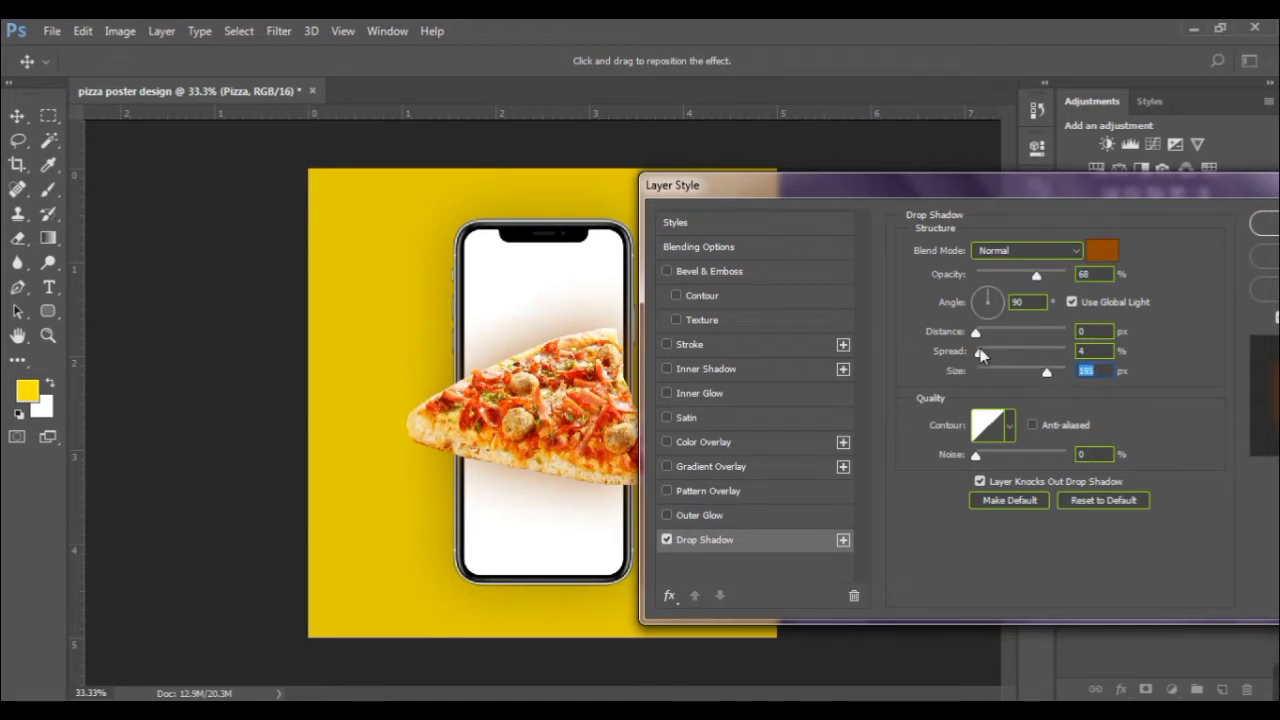
drag(979, 352, 999, 355)
drag(1020, 358, 977, 350)
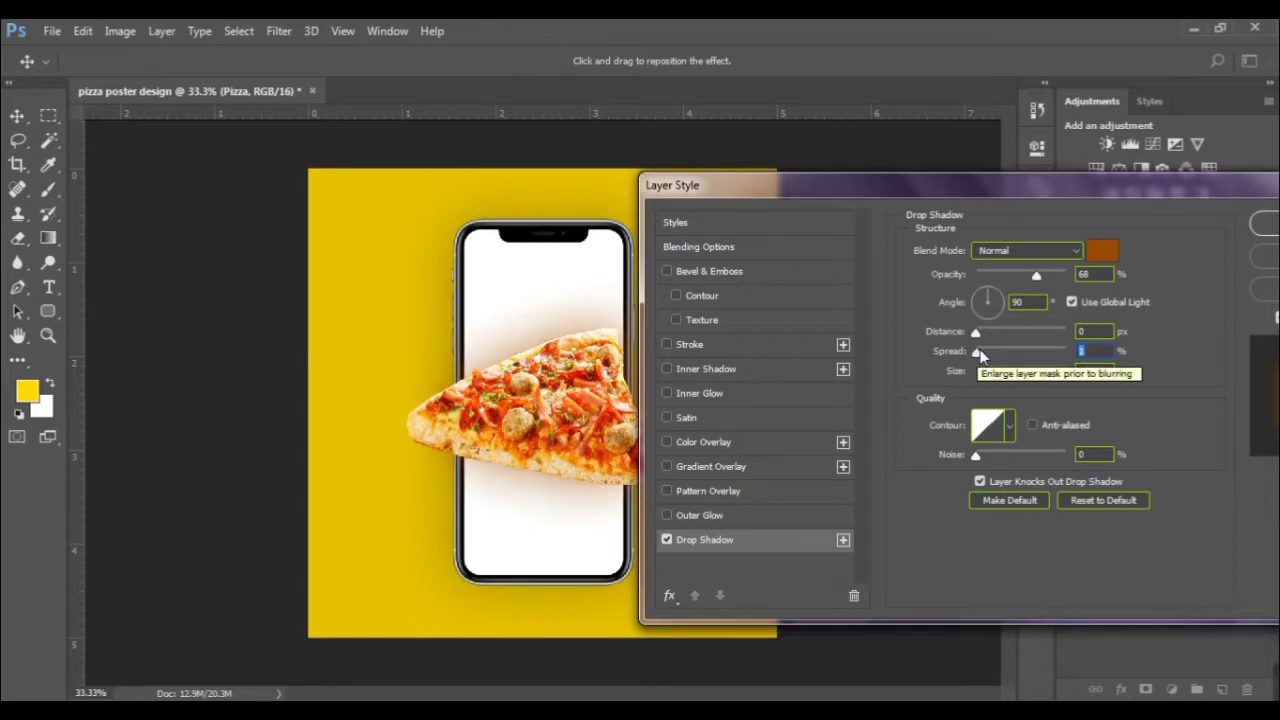
drag(1069, 189, 1032, 191)
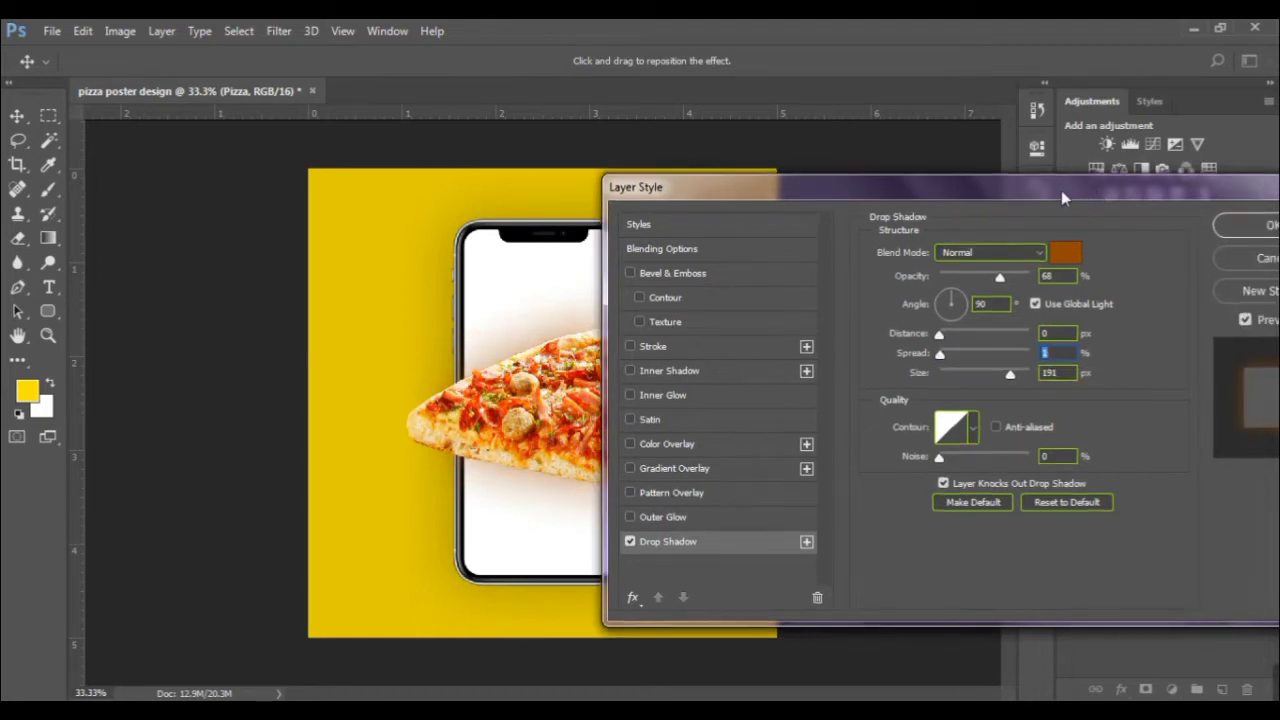
click(1256, 226)
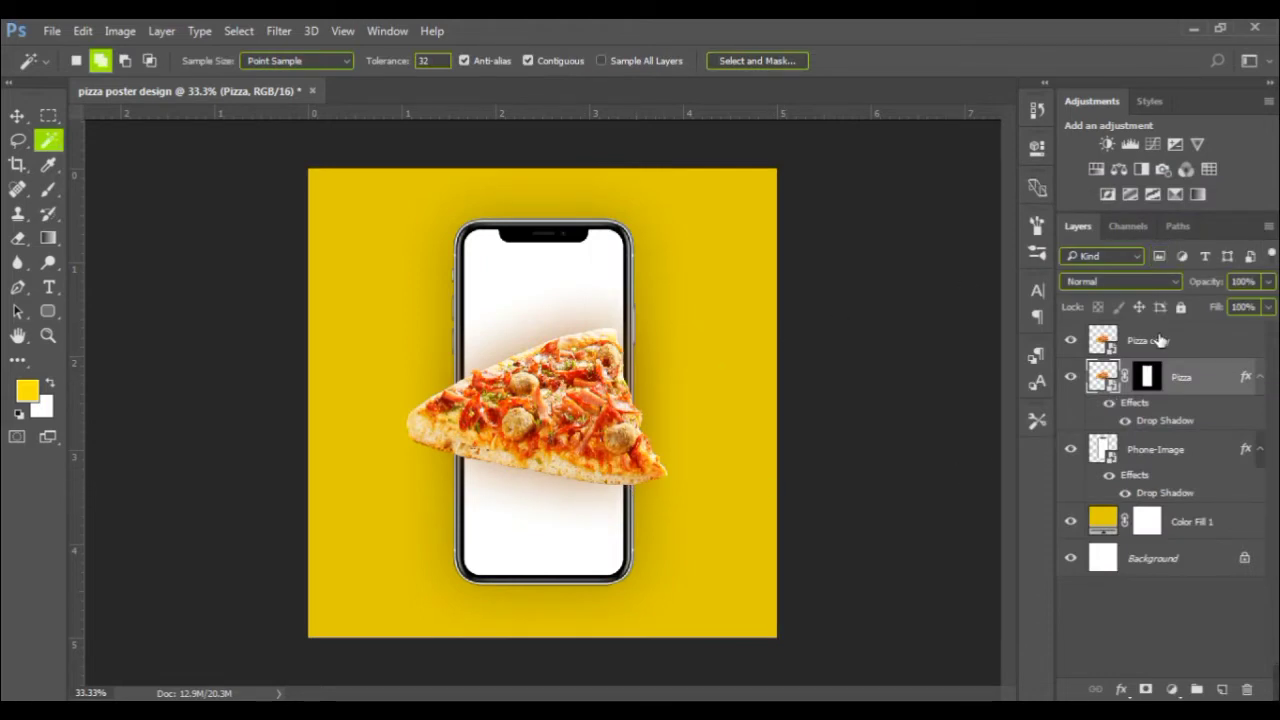
- Apply Filter > Sharpen > Sharpen to the Pizza copy layer as a smart filter
click(1158, 340)
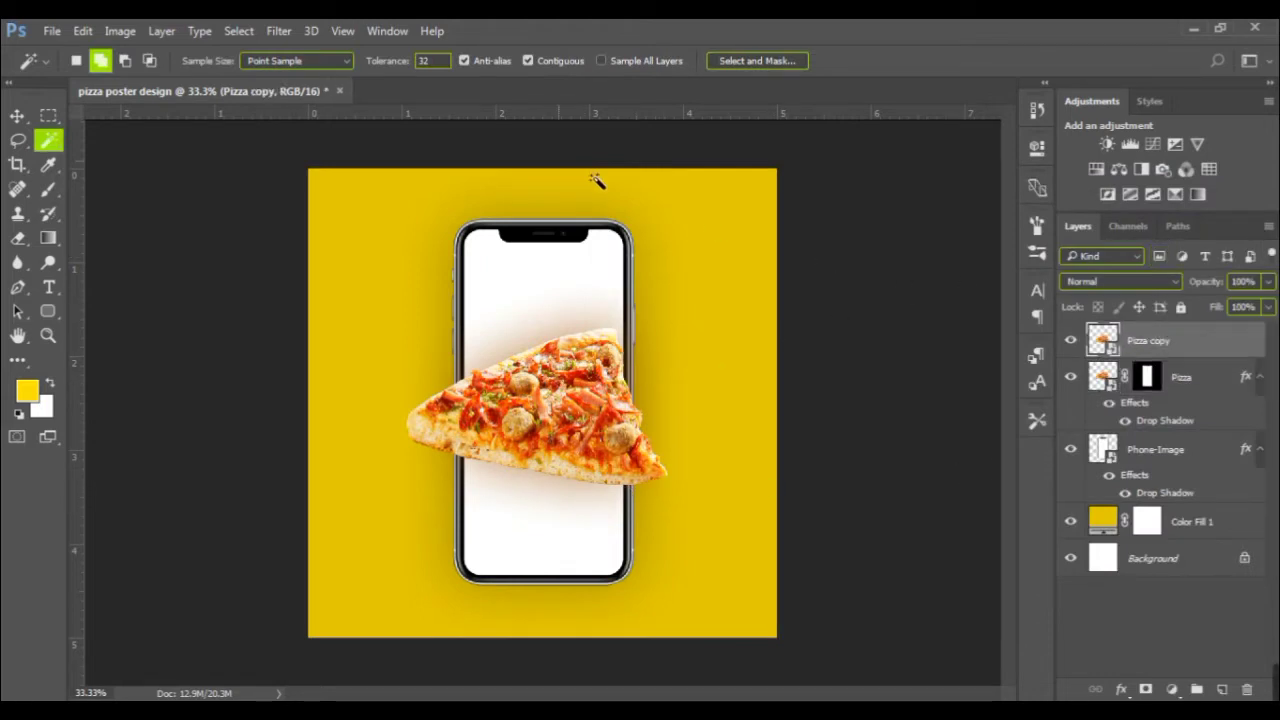
click(274, 31)
mouse_move(298, 344)
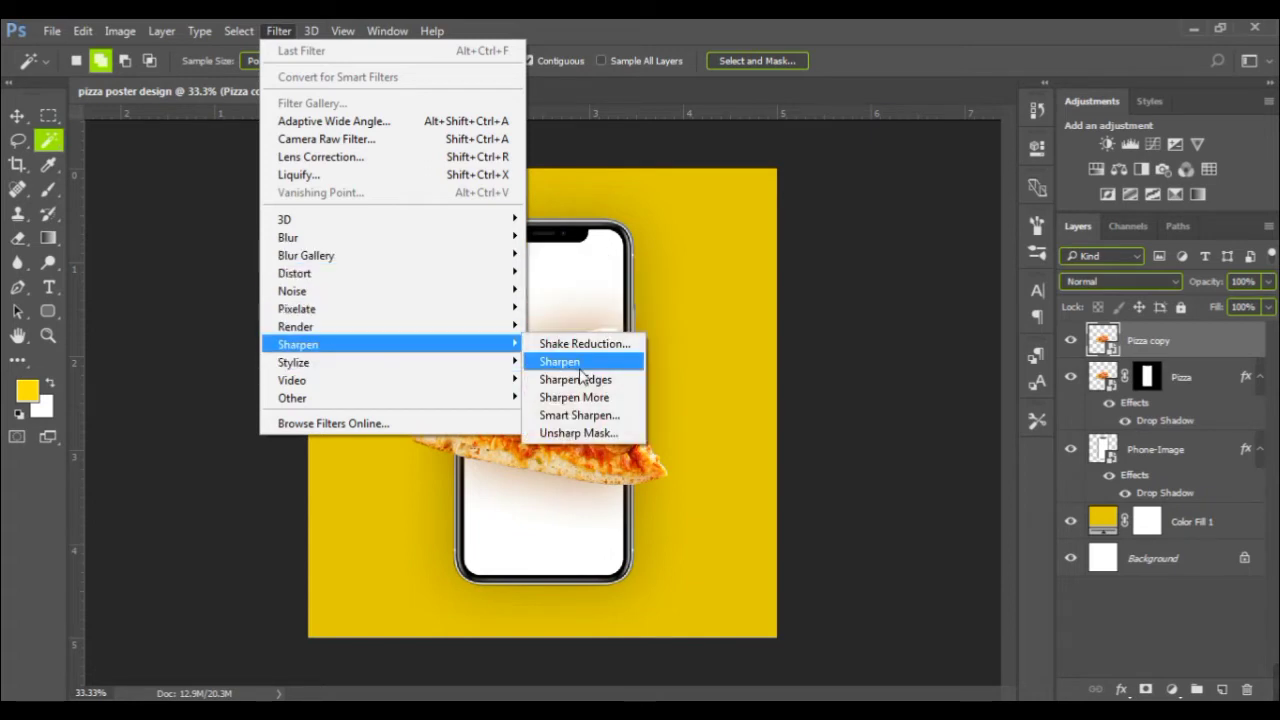
click(581, 362)
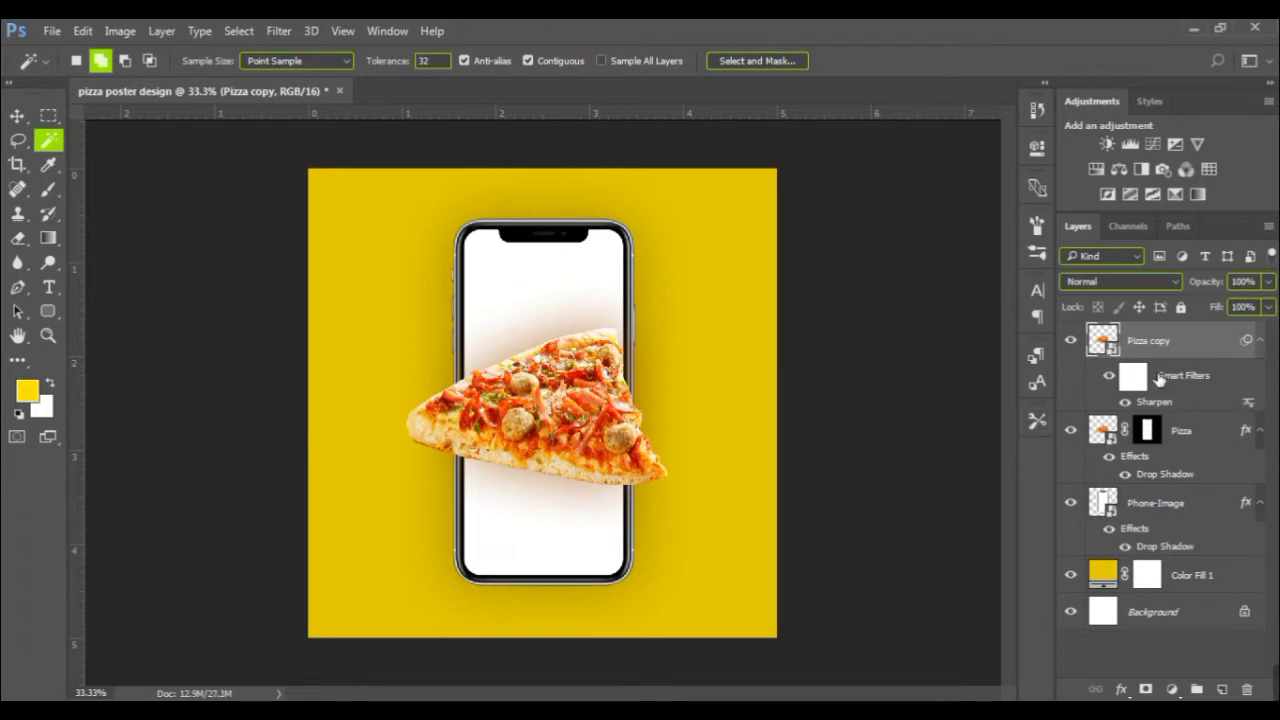
- Type 'PIZZA' in Cheddar Gothic Rough near the poster's top left
key(t)
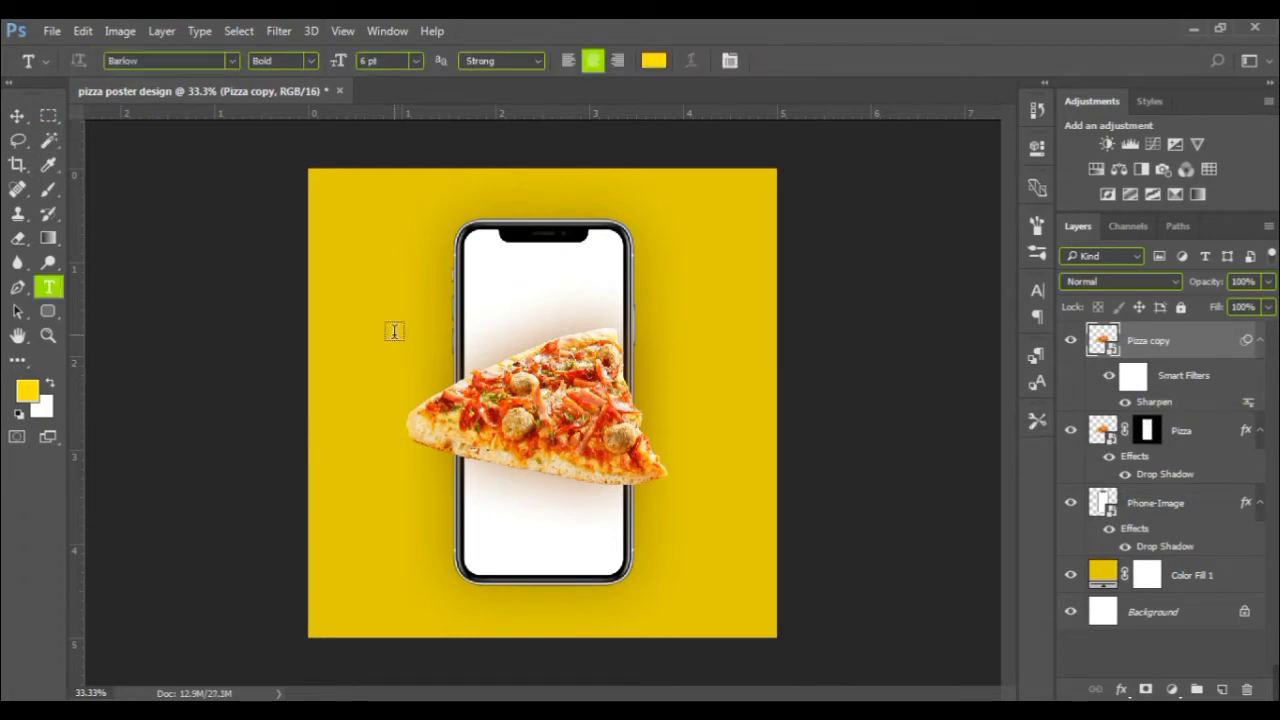
click(229, 61)
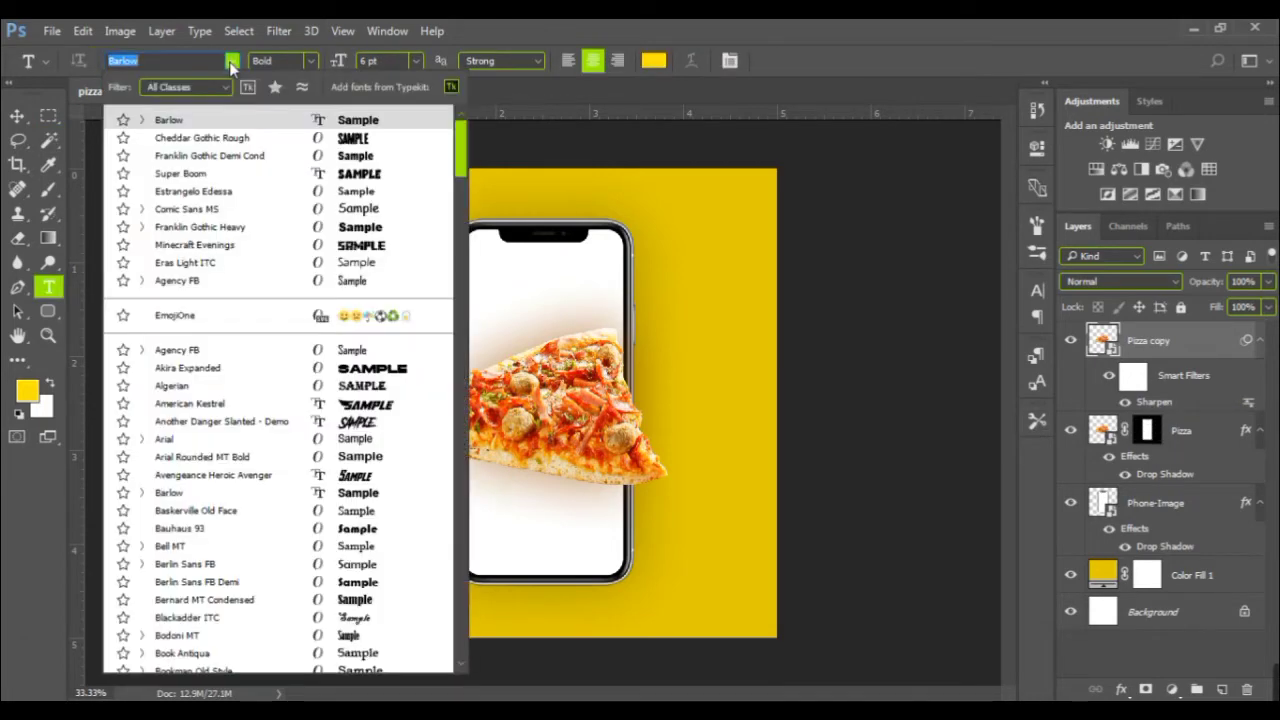
click(243, 137)
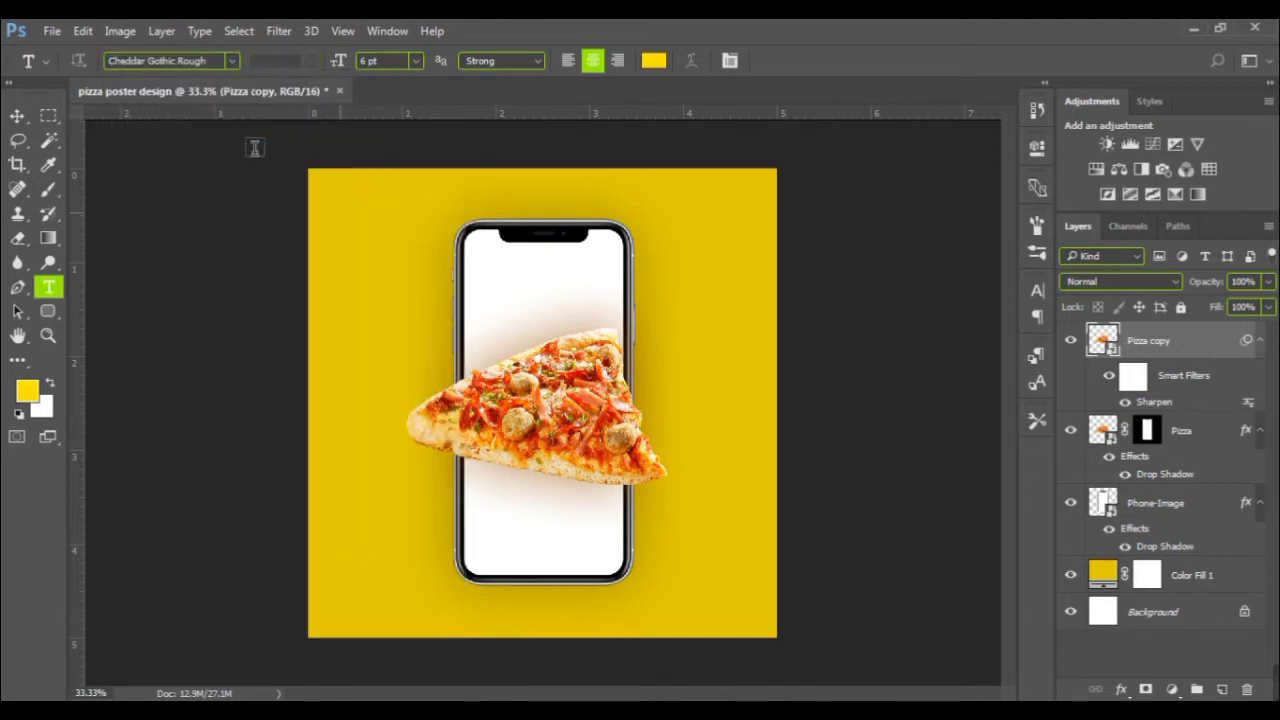
click(340, 230)
text(P)
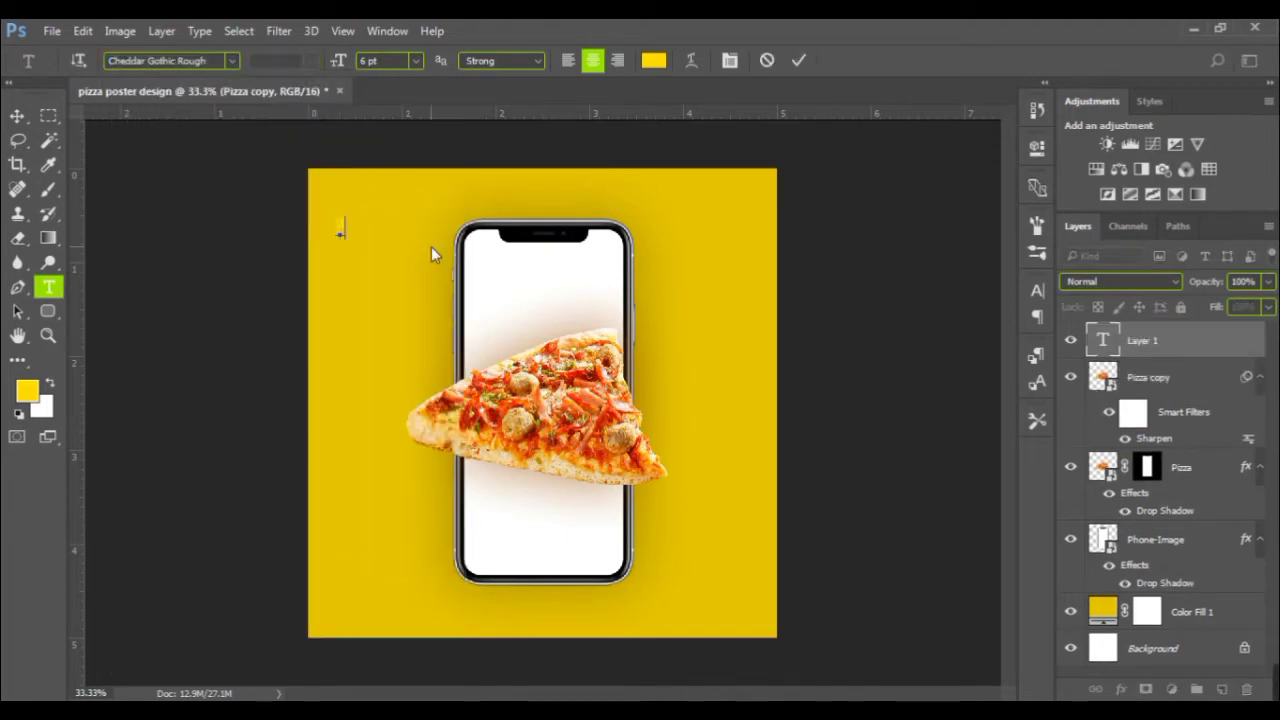
text(IZZA)
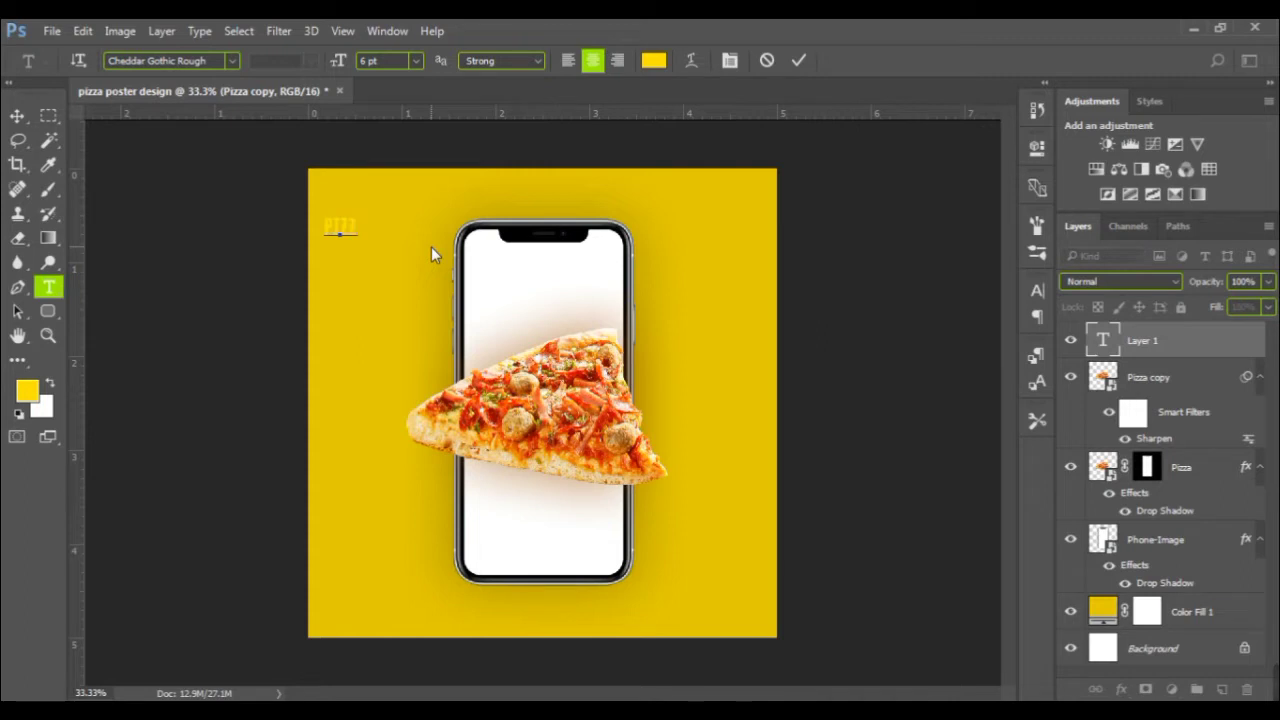
- Enlarge the PIZZA text and rotate it -90° to run vertically
key(ctrl+a)
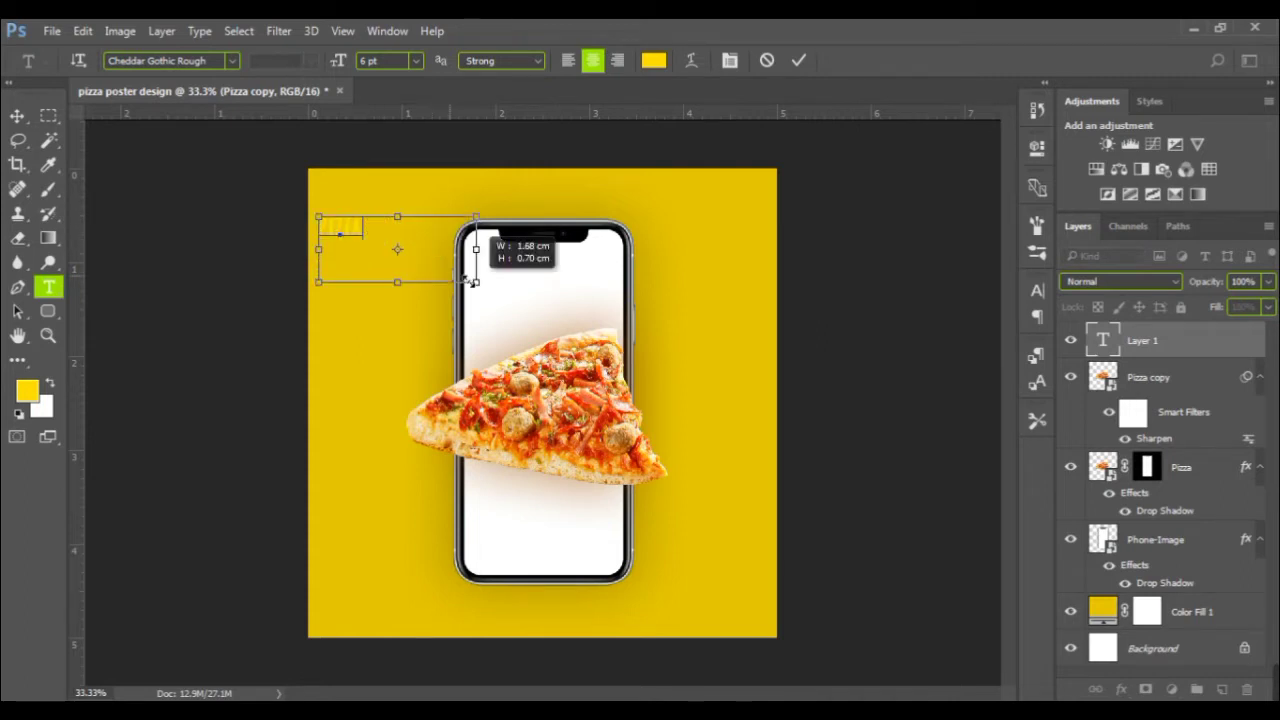
drag(367, 240, 494, 288)
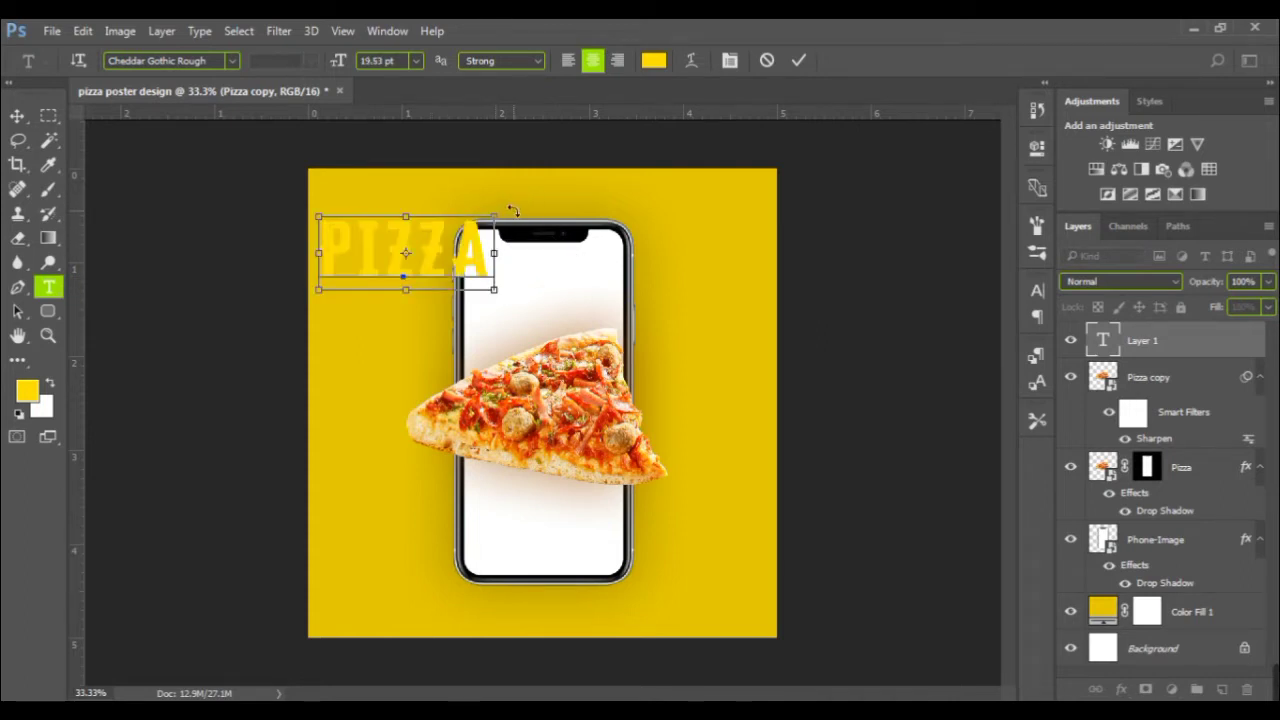
mouse_move(512, 211)
mouse_down()
mouse_move(365, 147)
mouse_move(370, 158)
mouse_up()
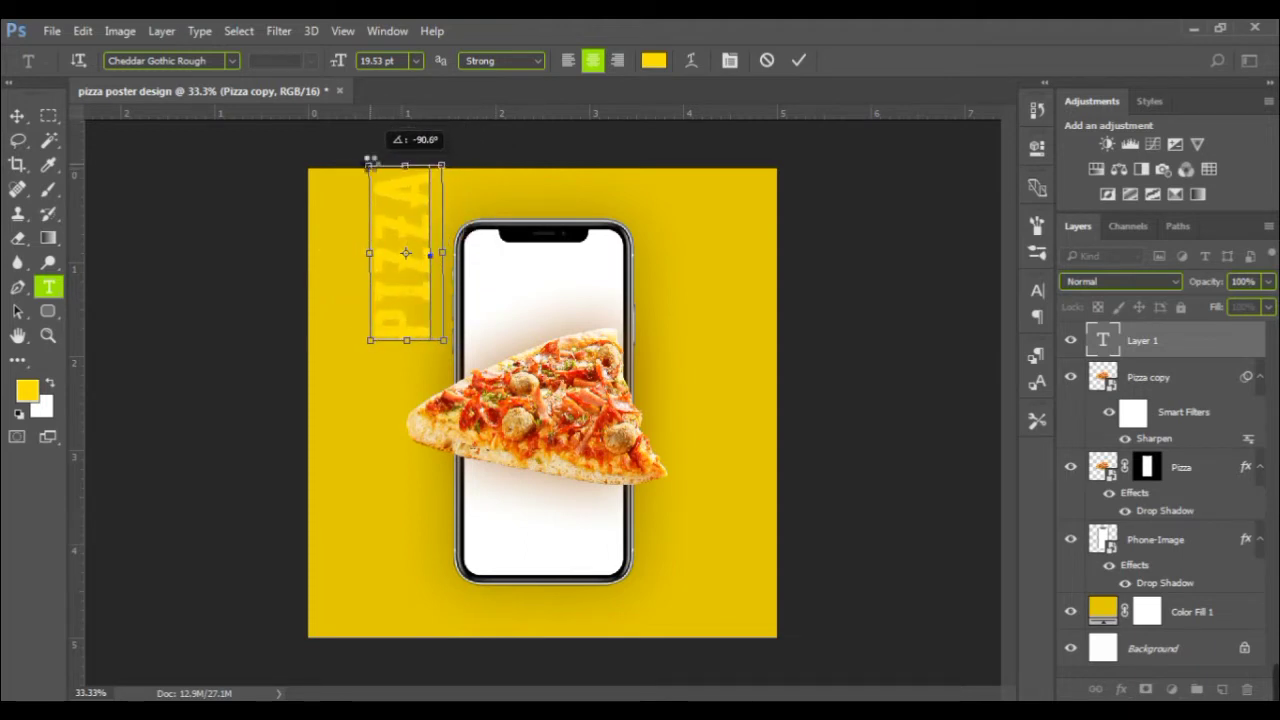
- Scale the vertical PIZZA text to 29.43 pt flush against the phone's left edge, then reorder its layer
drag(373, 160, 370, 163)
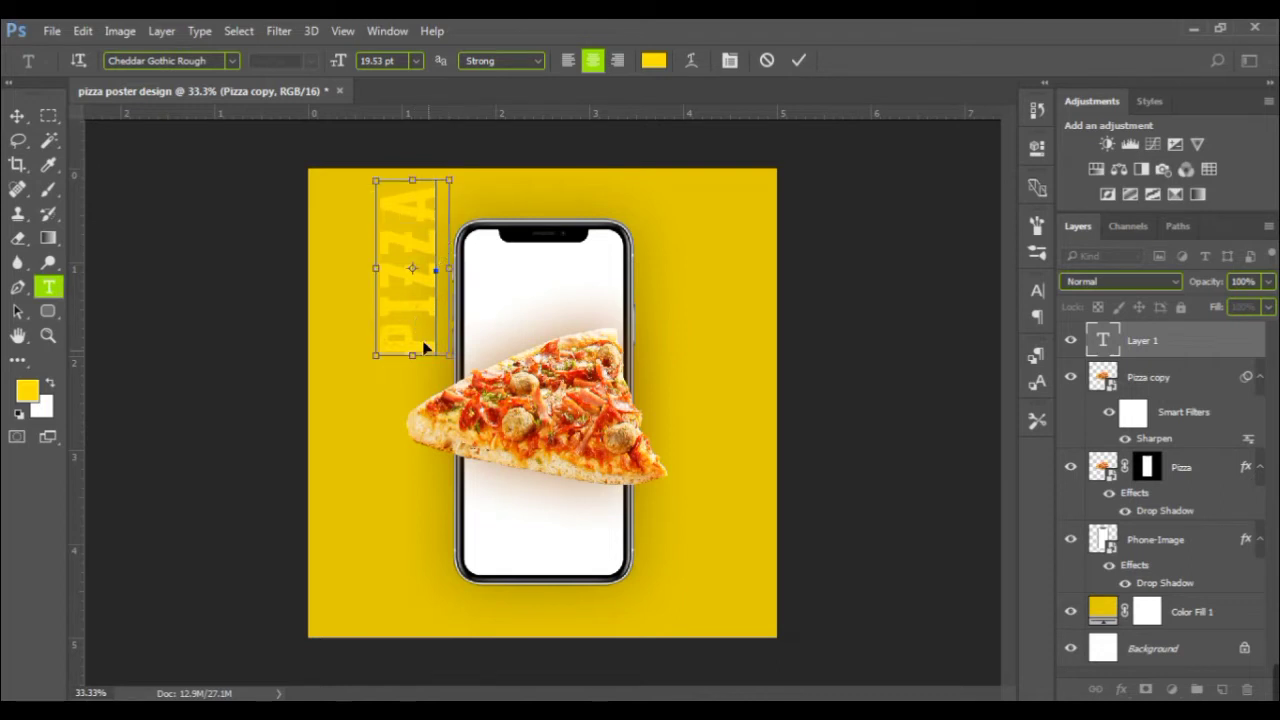
drag(455, 352, 462, 559)
drag(412, 517, 414, 528)
key(ctrl)
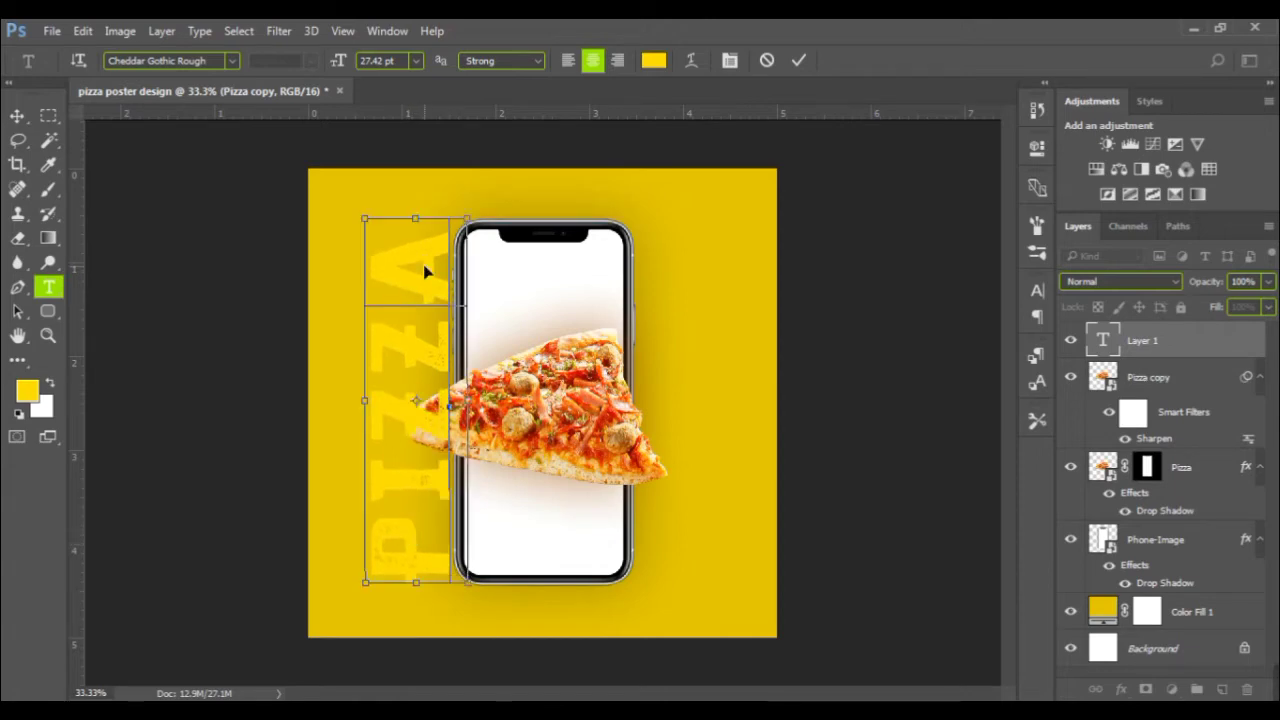
drag(365, 217, 364, 228)
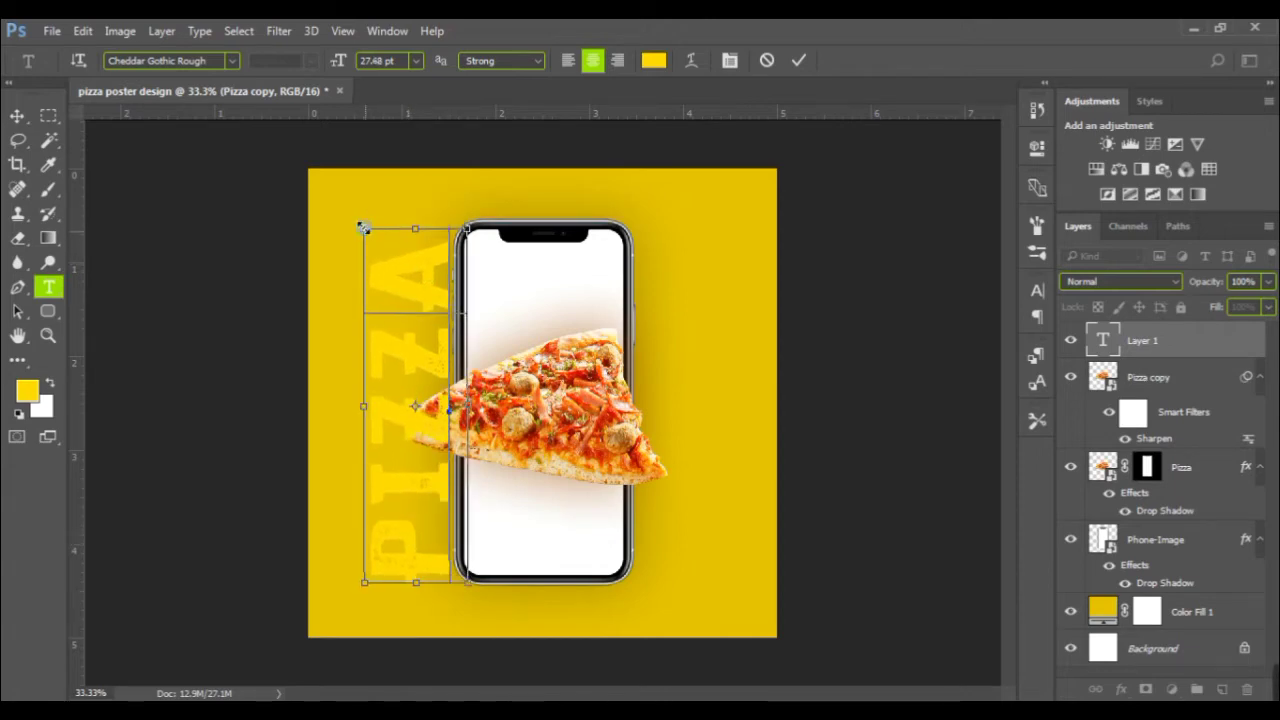
drag(420, 426, 417, 396)
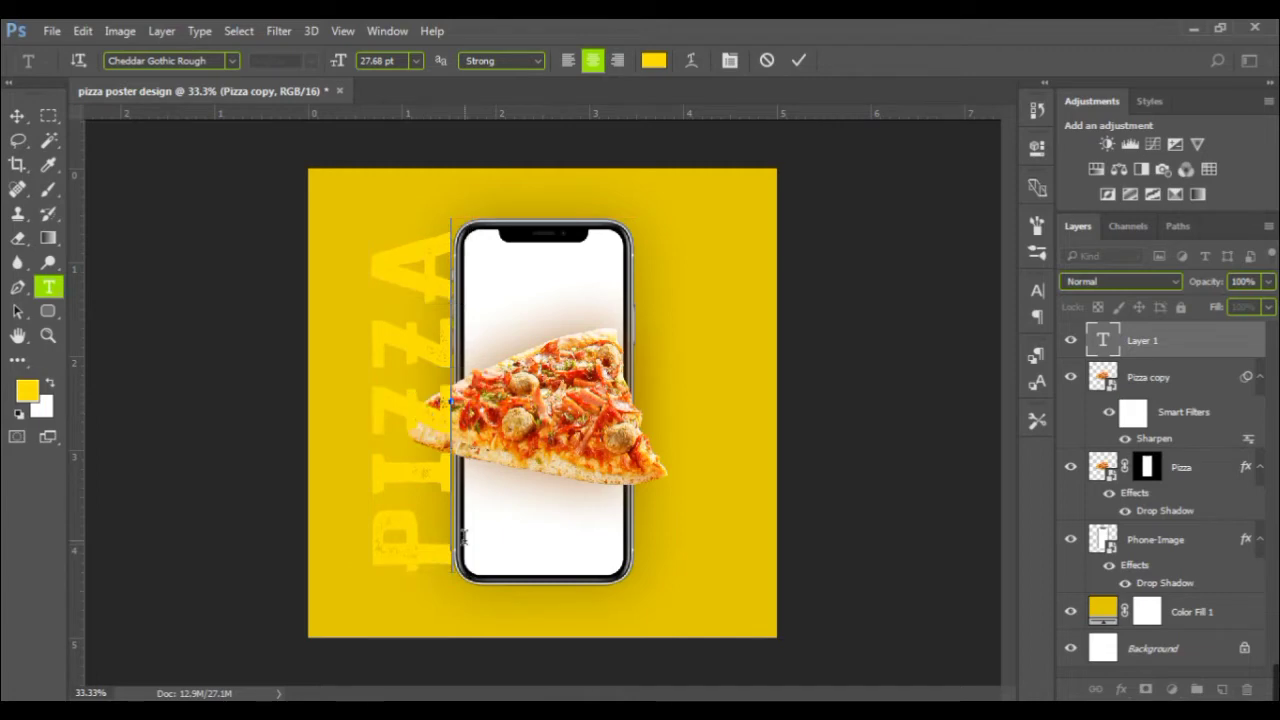
drag(469, 573, 481, 588)
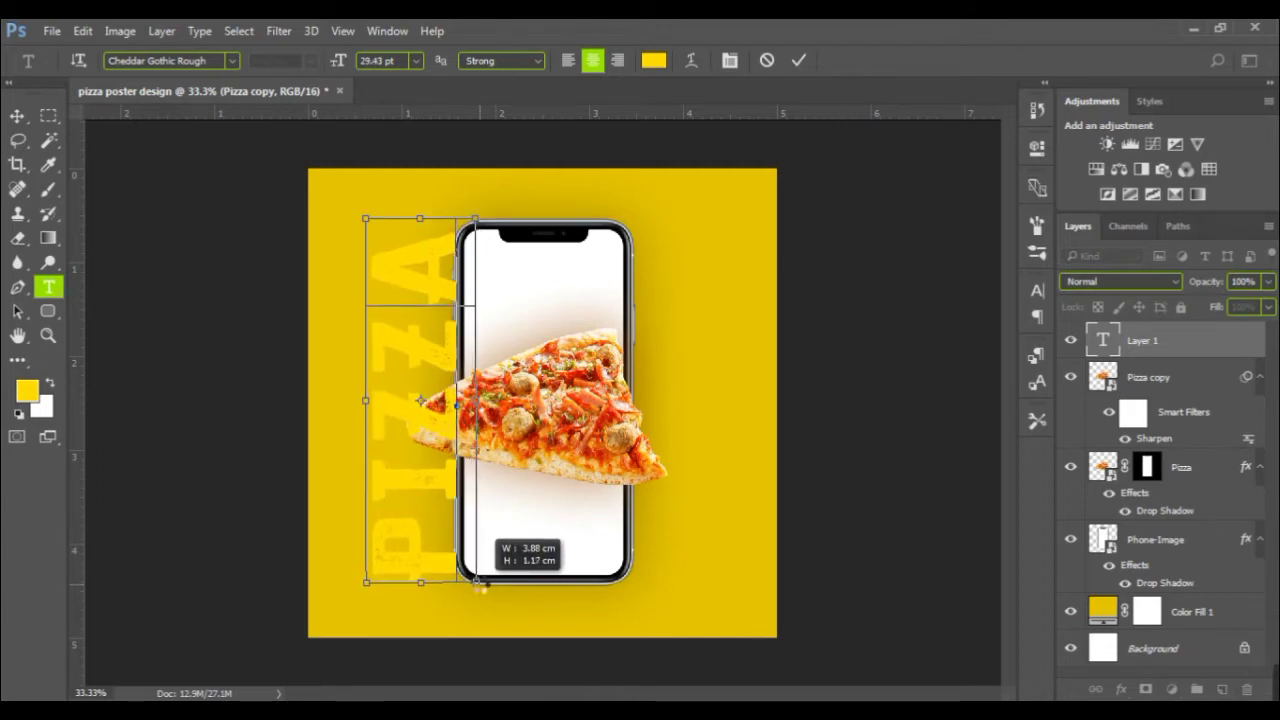
drag(479, 585, 480, 586)
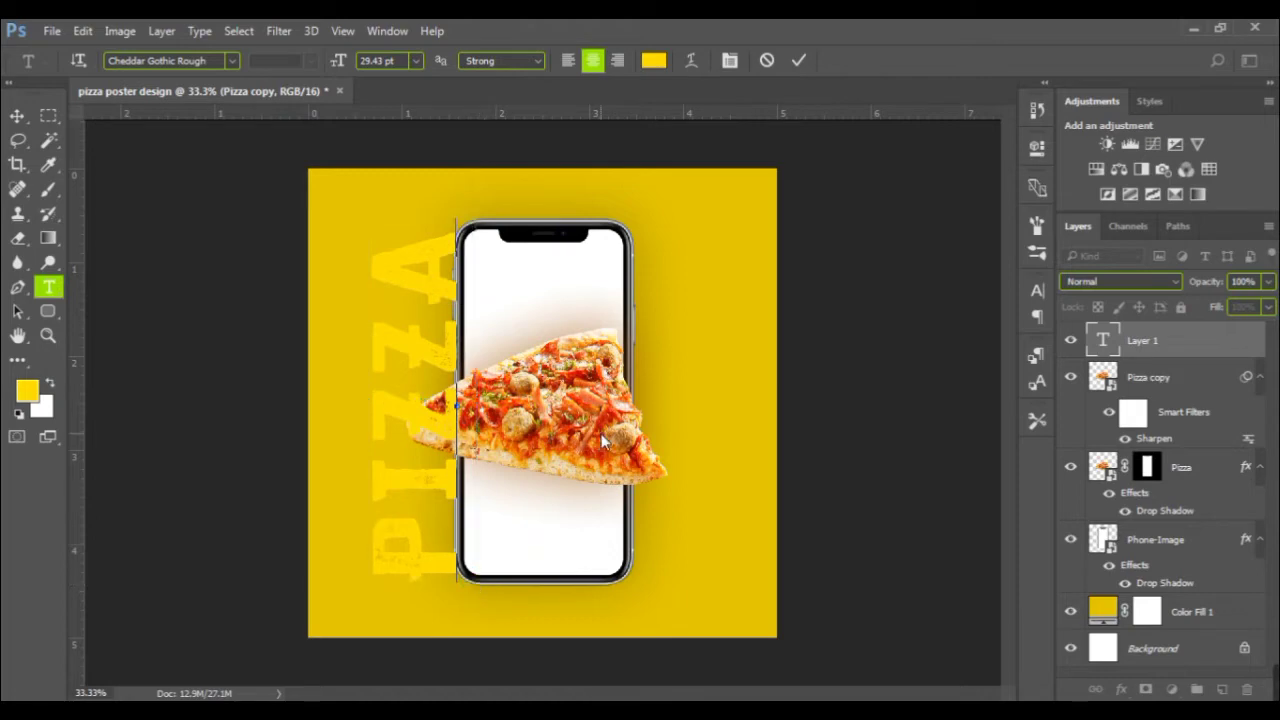
drag(1140, 340, 1140, 545)
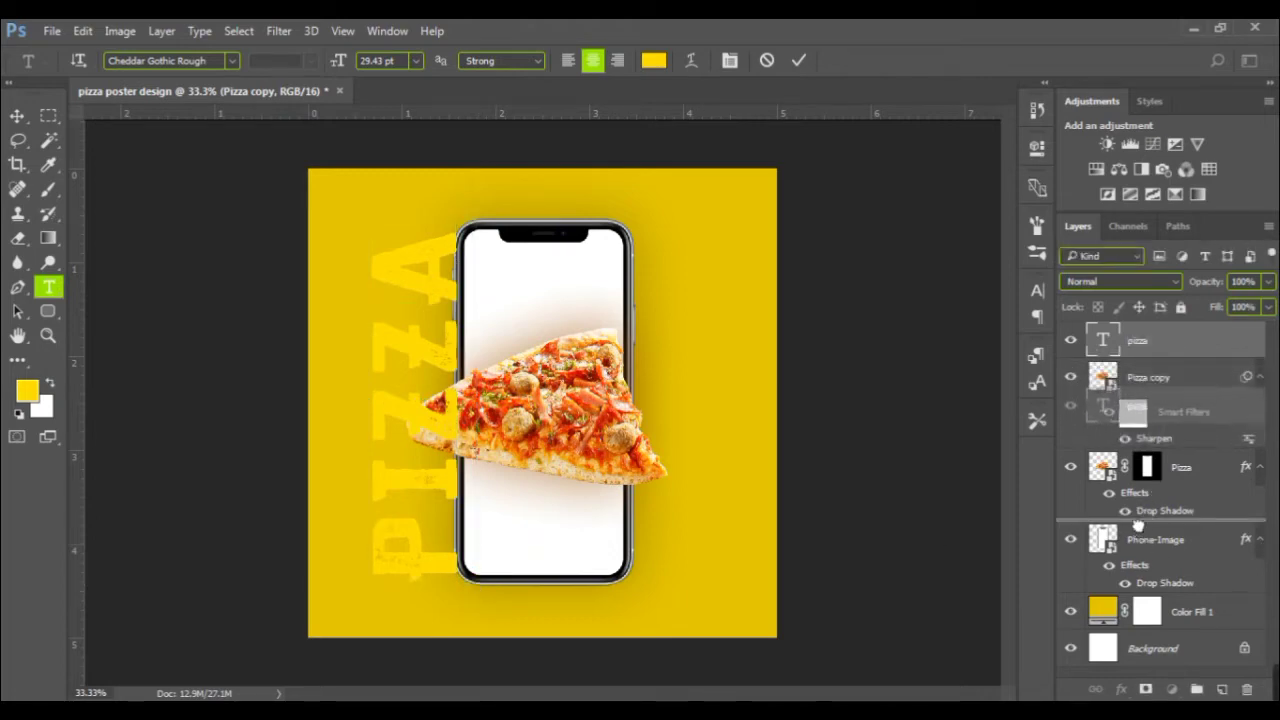
- Put the pizza layer above Color Fill 1, duplicate it, and move the copy right of the phone
drag(1140, 545, 1141, 595)
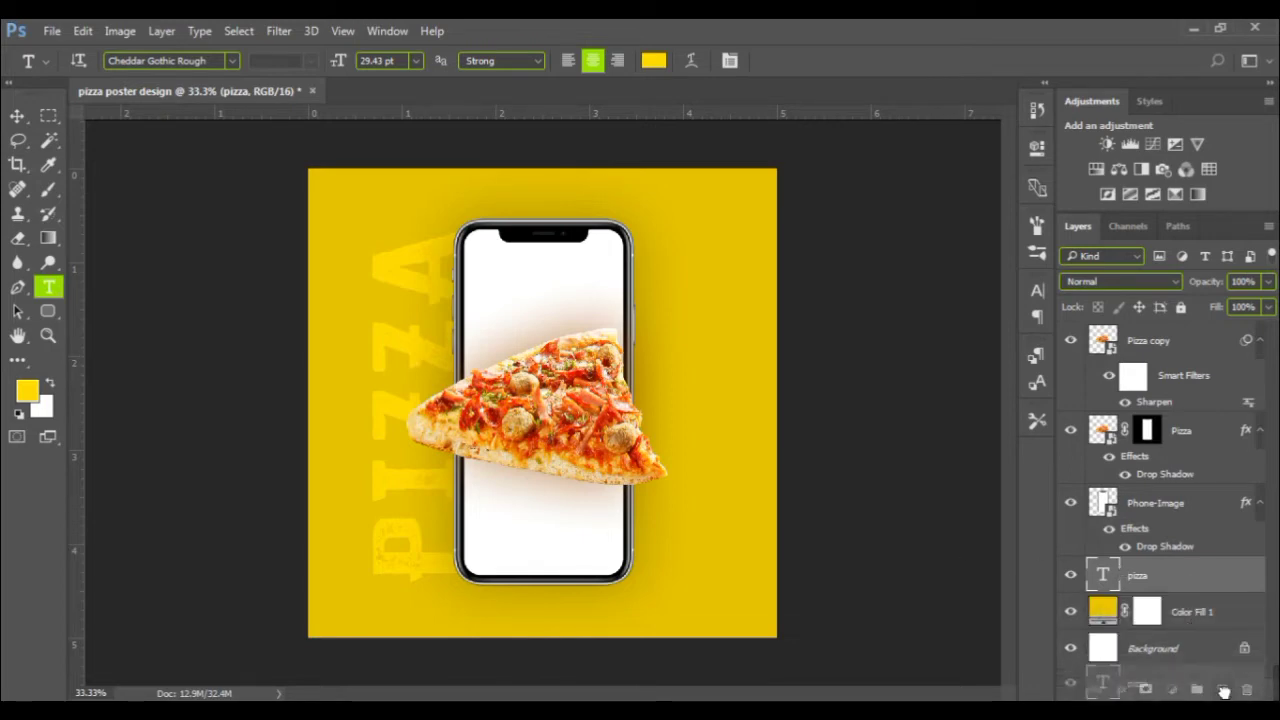
drag(1187, 580, 1222, 689)
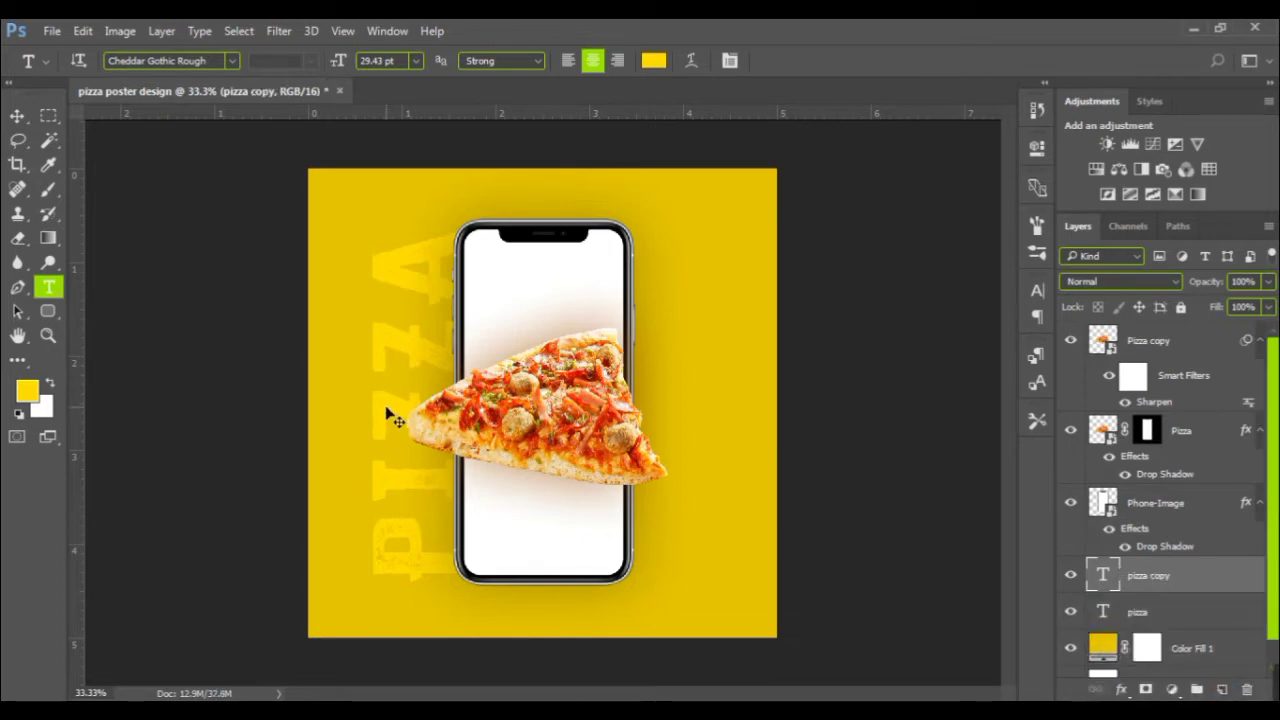
mouse_move(390, 416)
mouse_down()
mouse_move(675, 402)
mouse_move(644, 398)
mouse_up()
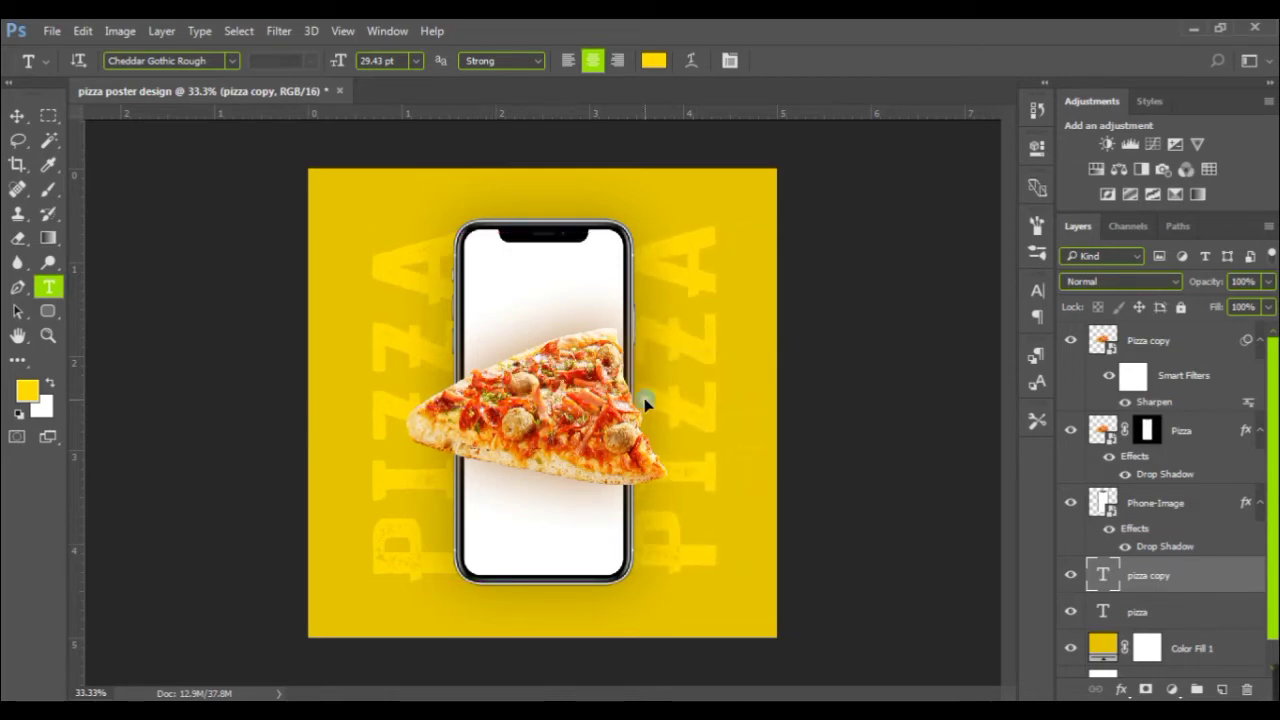
- Flip the pizza copy text both horizontally and vertically
key(ctrl+t)
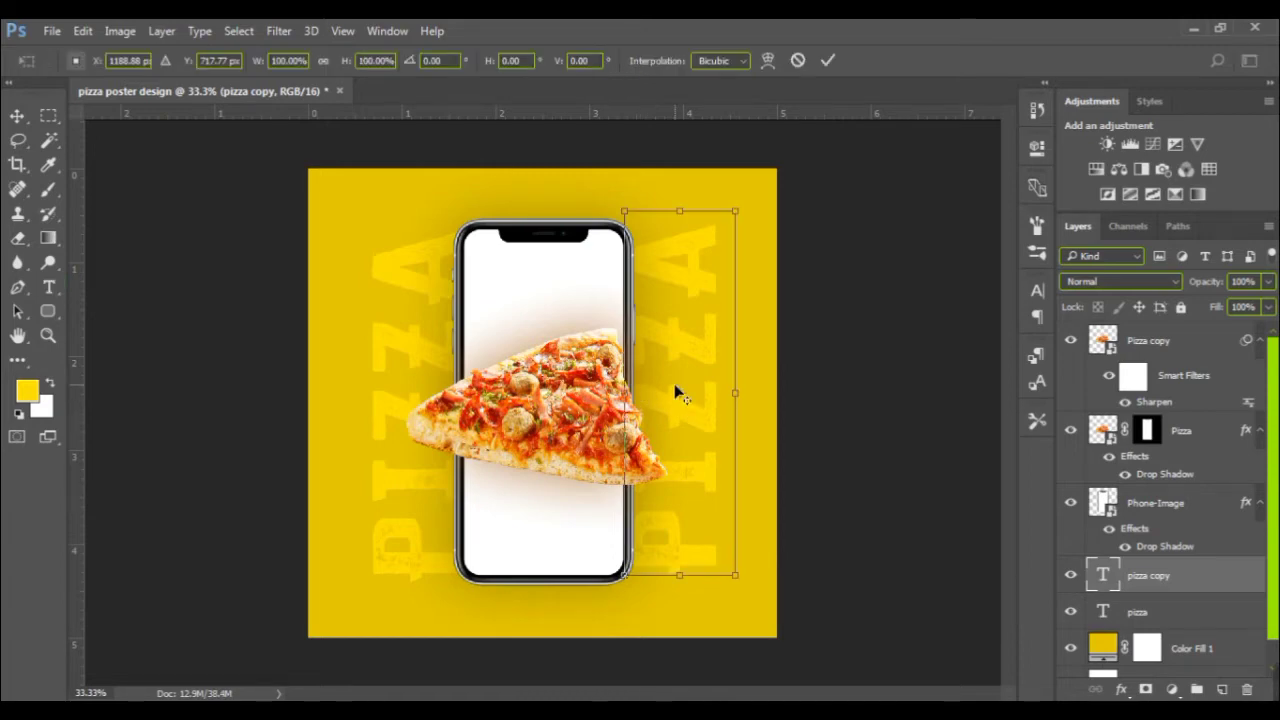
right_click(677, 379)
click(741, 659)
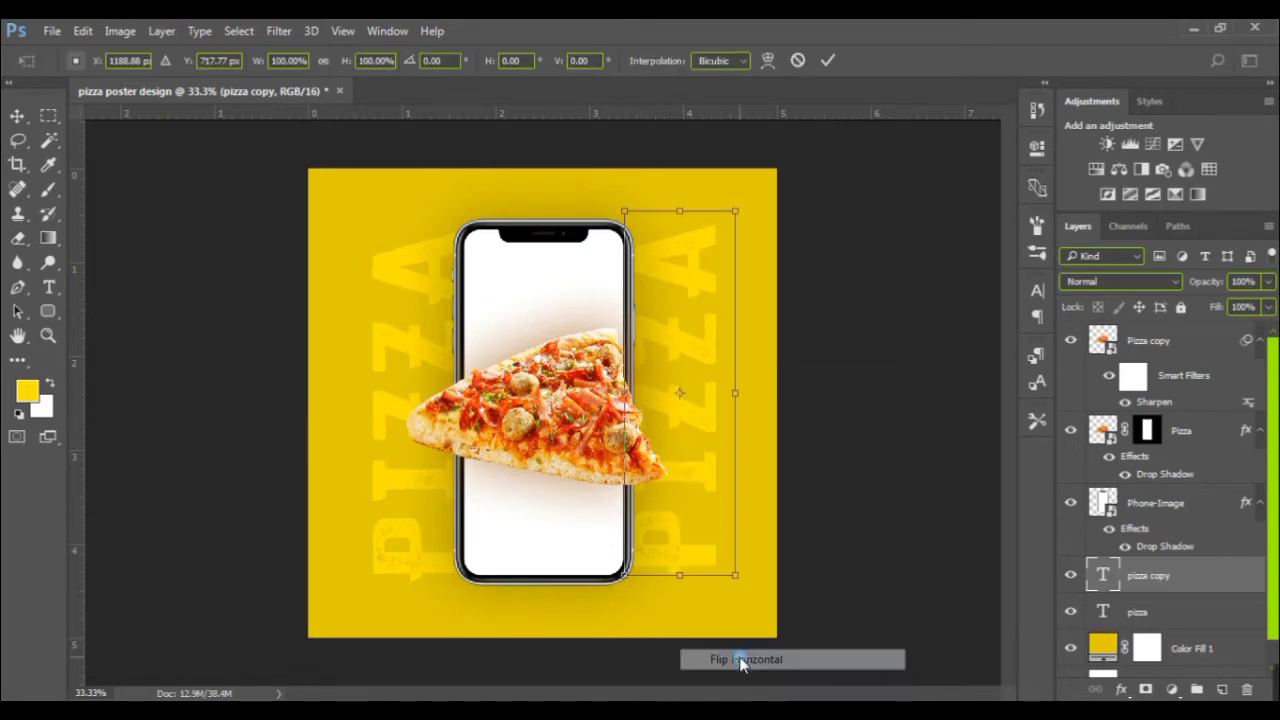
right_click(684, 376)
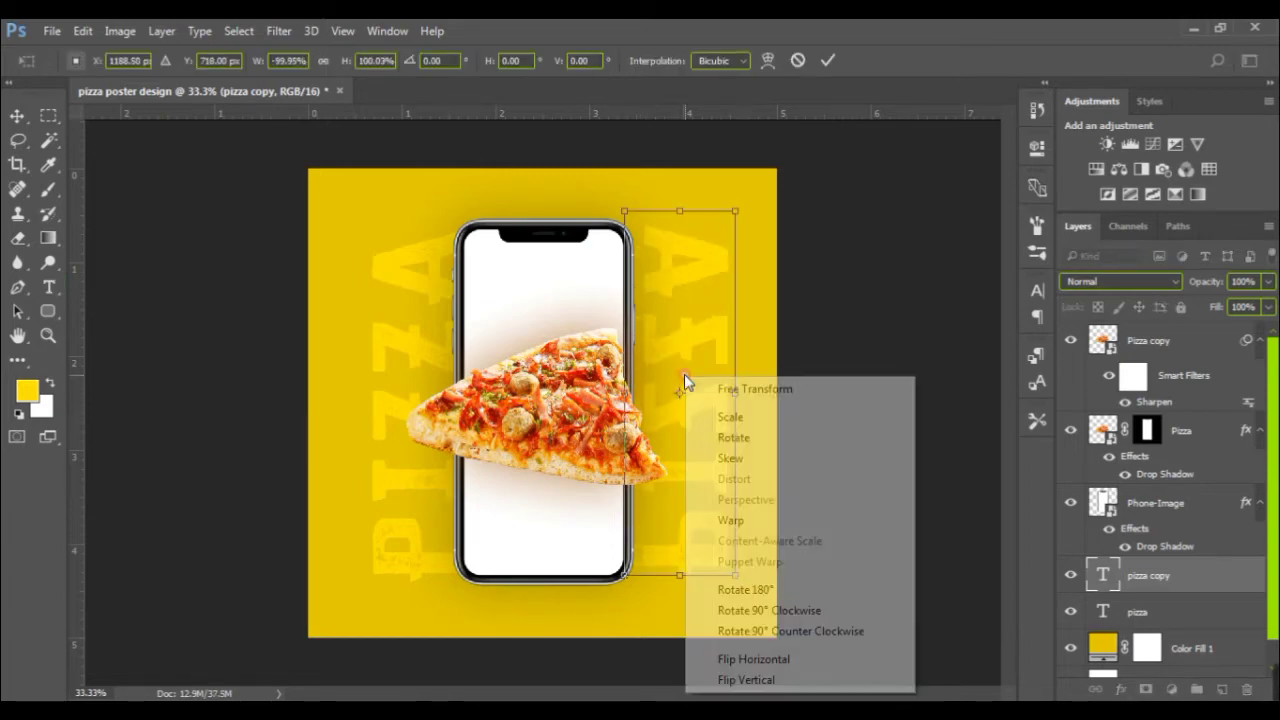
click(746, 679)
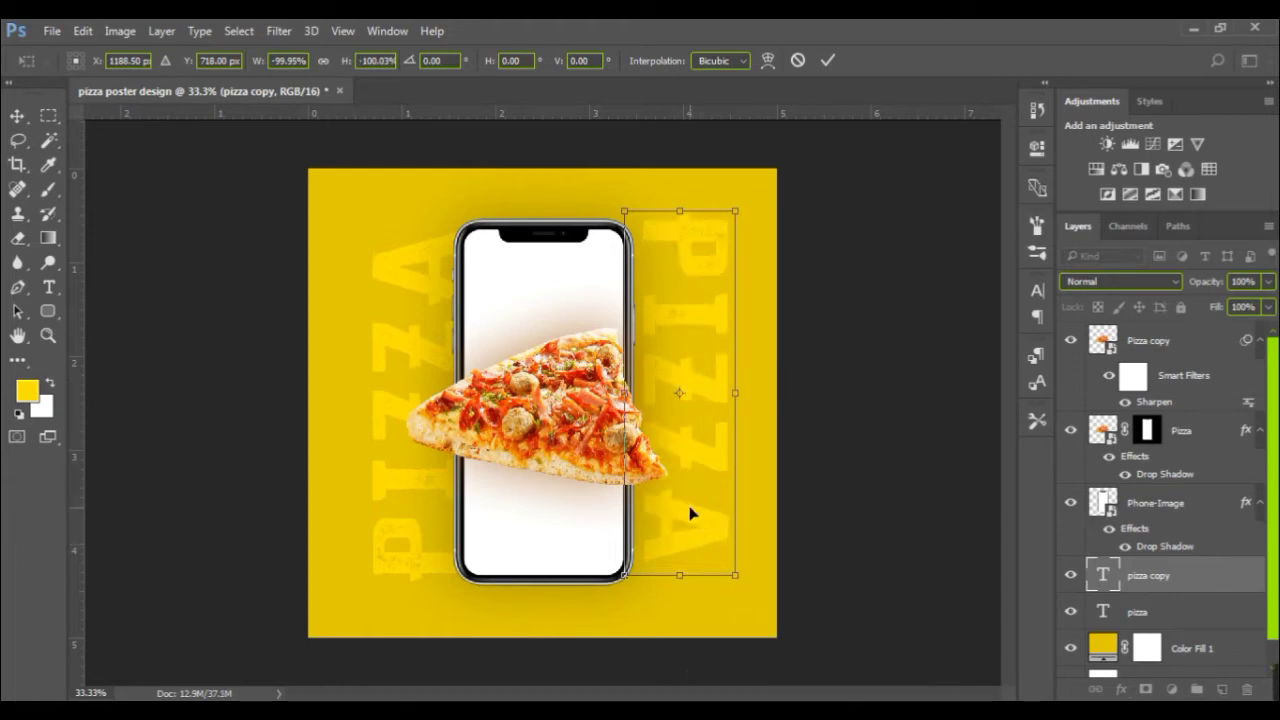
key(Return)
- Replace the copy's letters with the vertical word LAZIZ and nudge it against the phone's edge
click(700, 513)
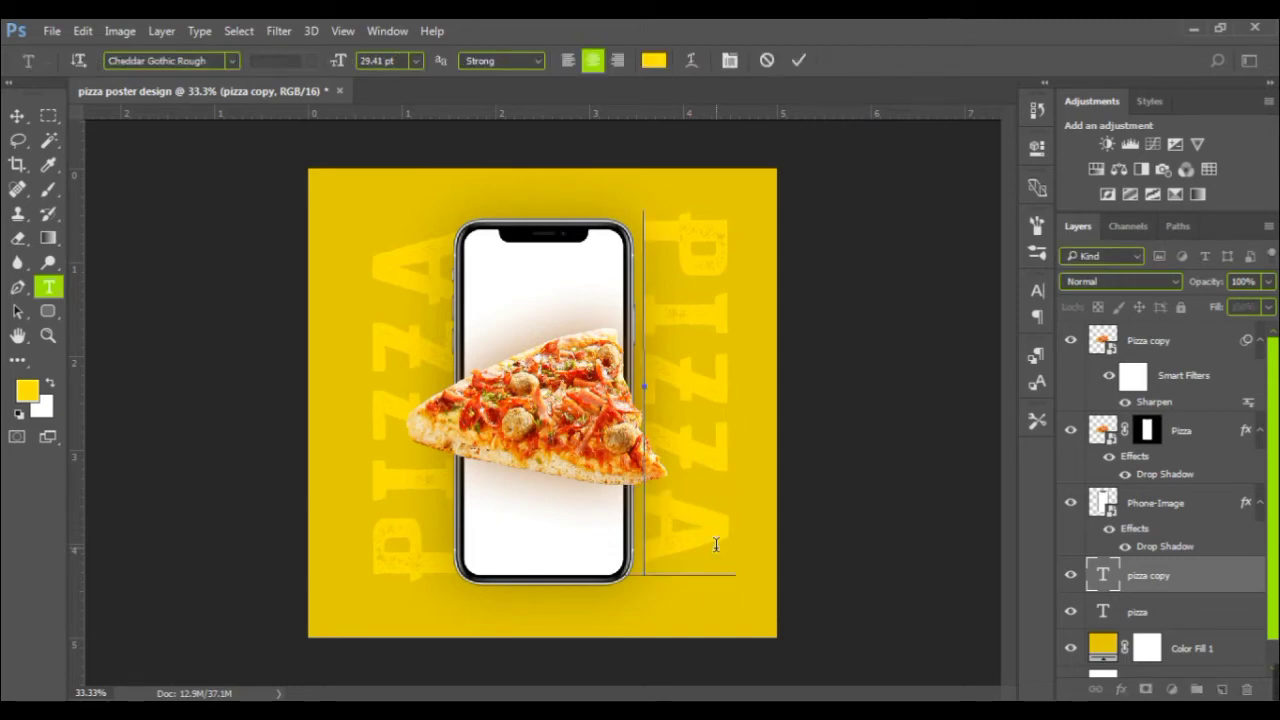
key(BackSpace)
key(BackSpace)
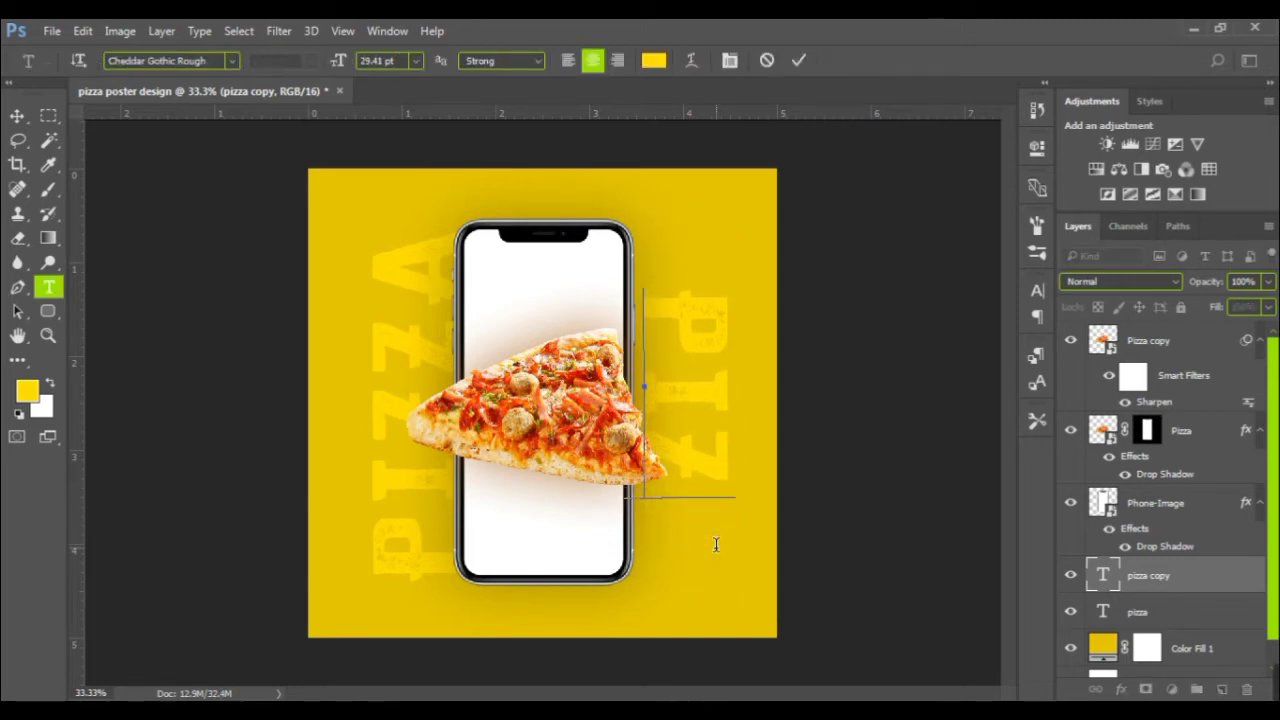
key(BackSpace)
key(BackSpace)
key(BackSpace)
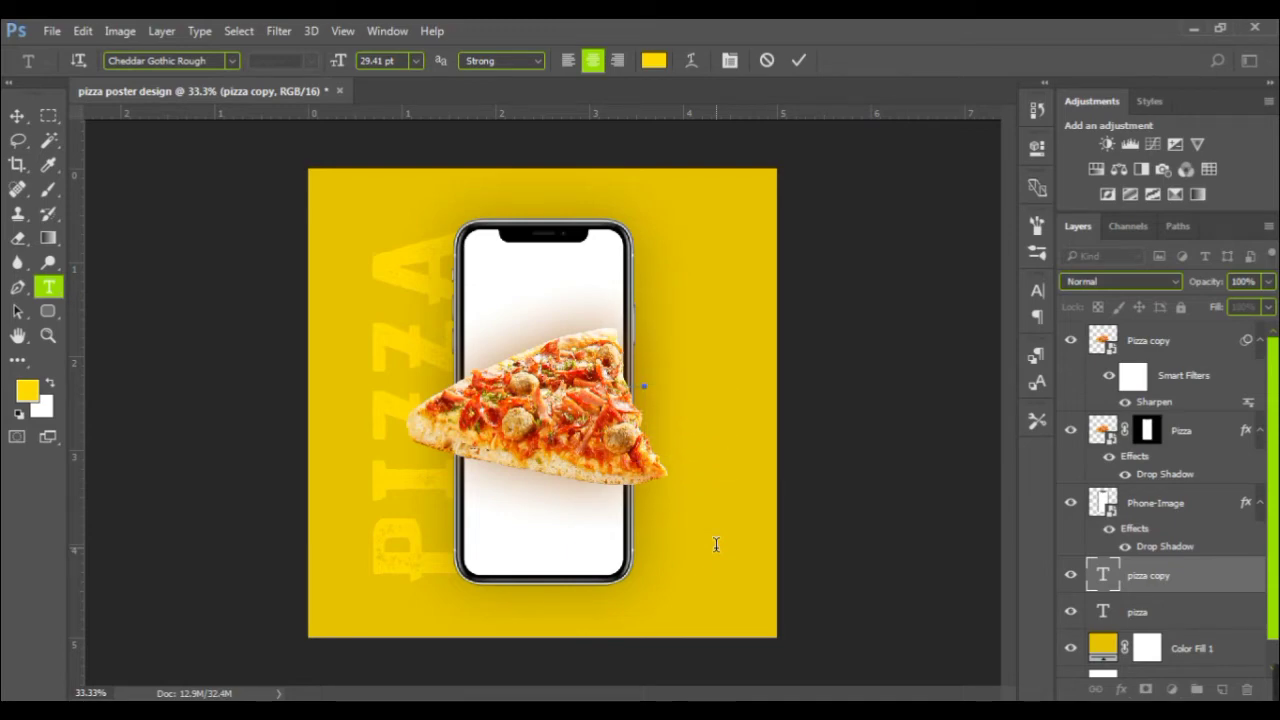
text(I)
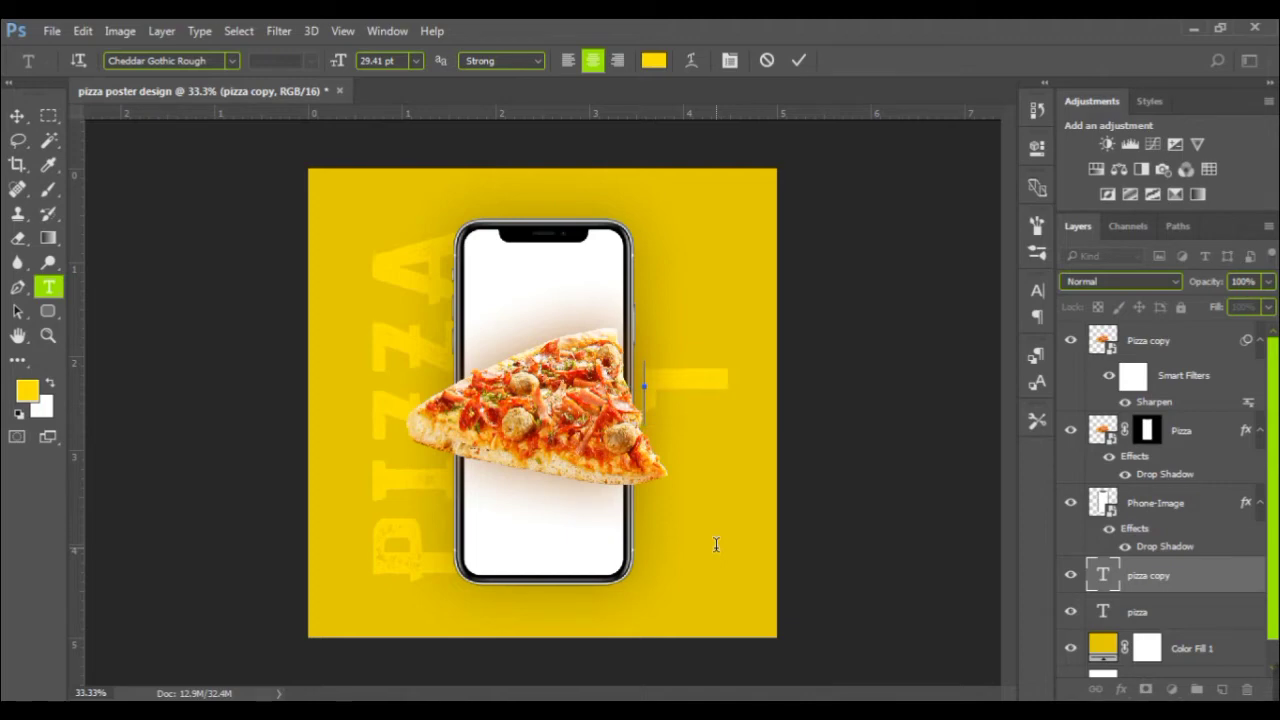
text(TALI)
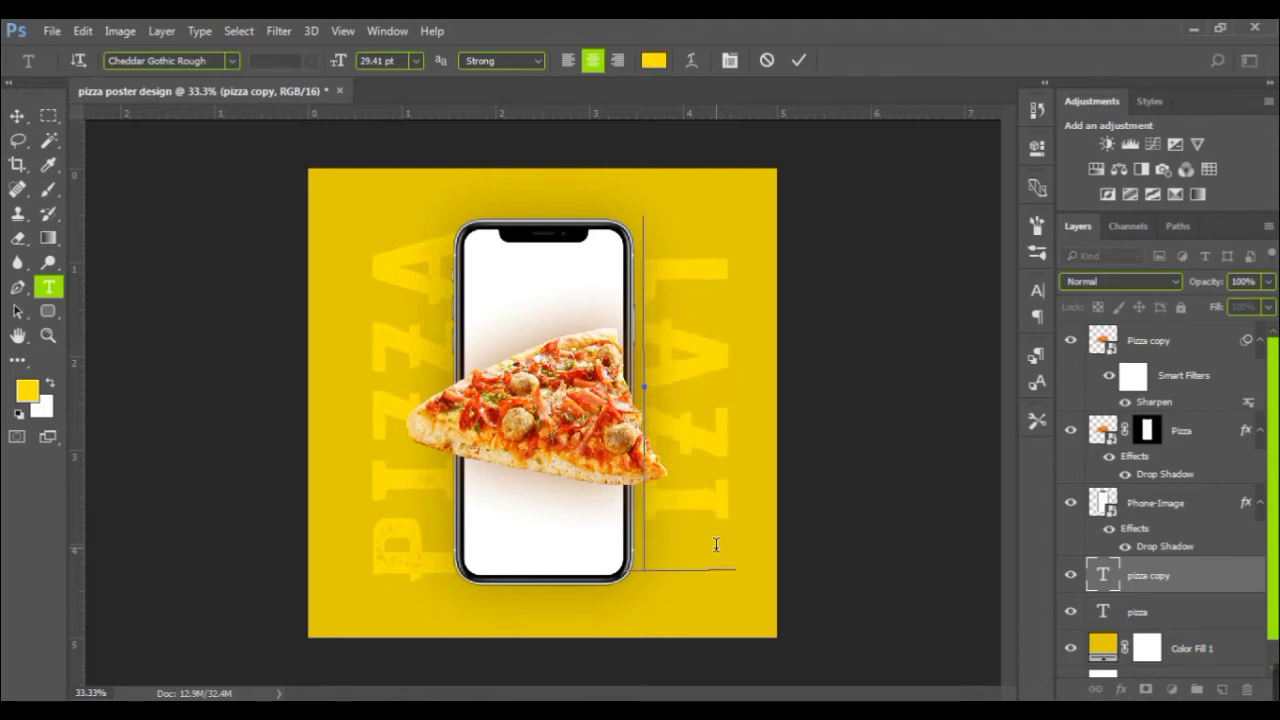
text(AN)
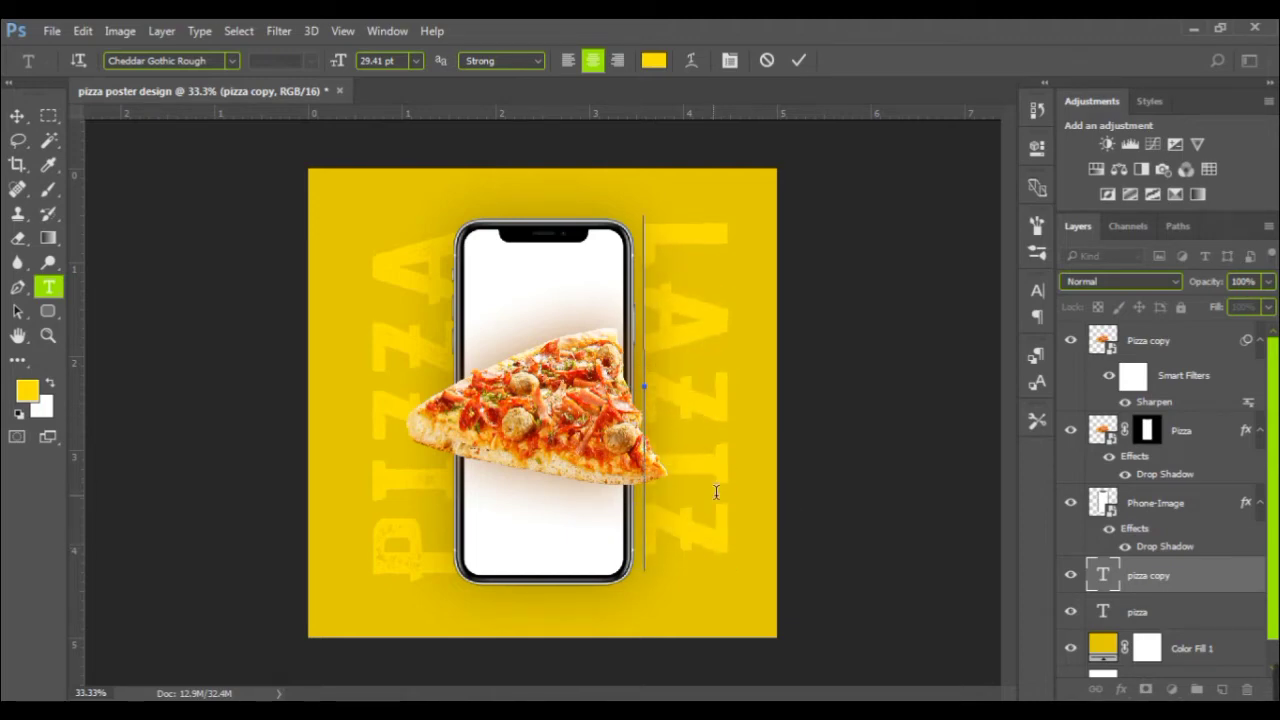
key(ctrl)
drag(707, 520, 699, 528)
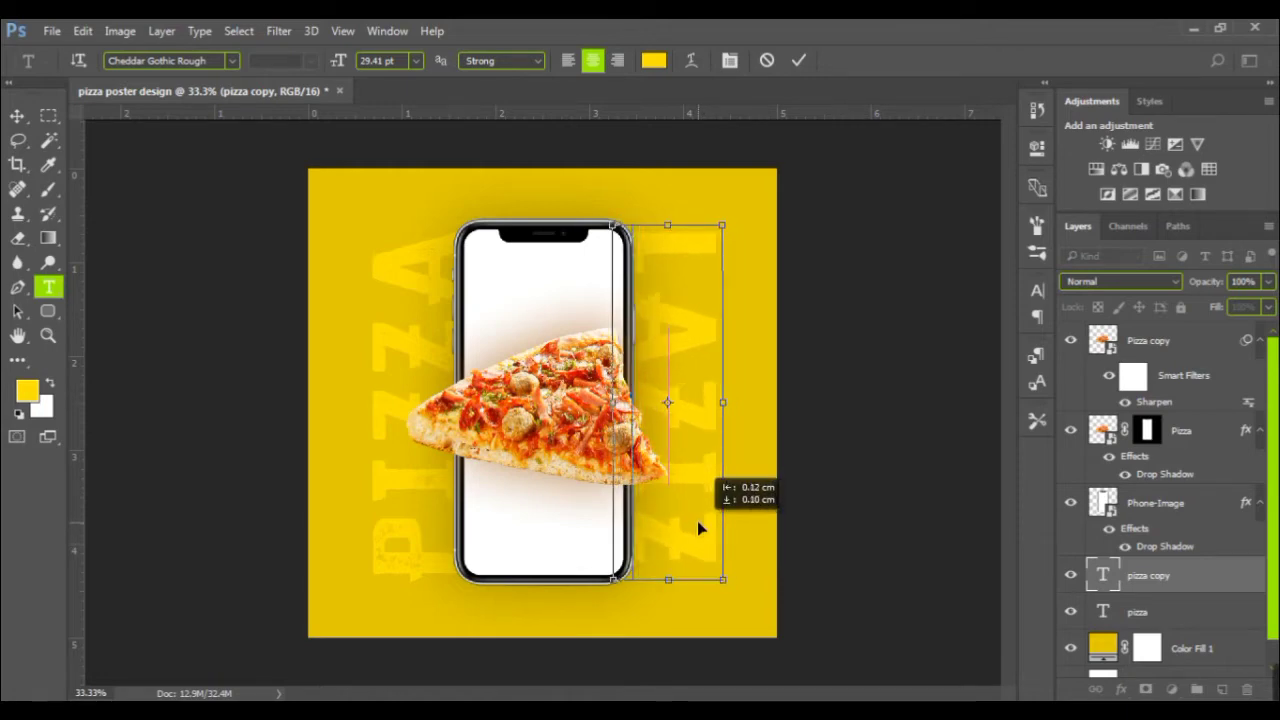
drag(697, 521, 697, 523)
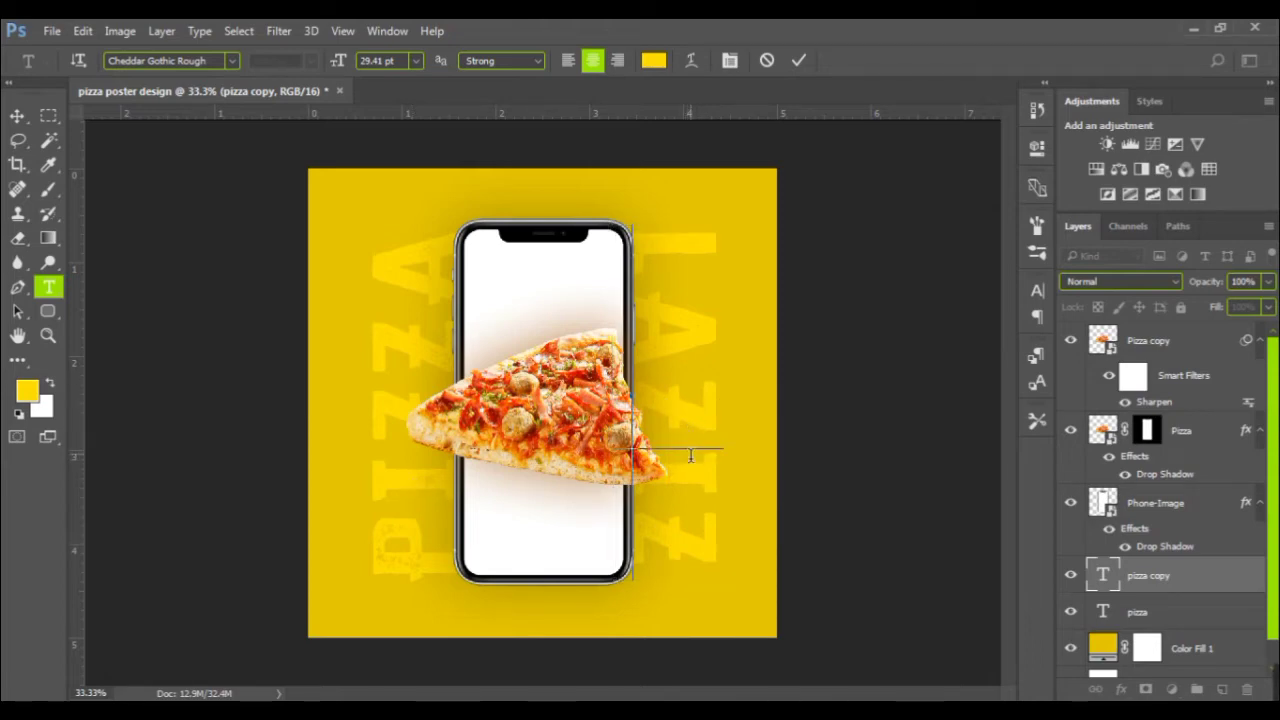
- Select the lower letters of LAZIZ and make them white
drag(690, 455, 692, 482)
drag(697, 527, 700, 565)
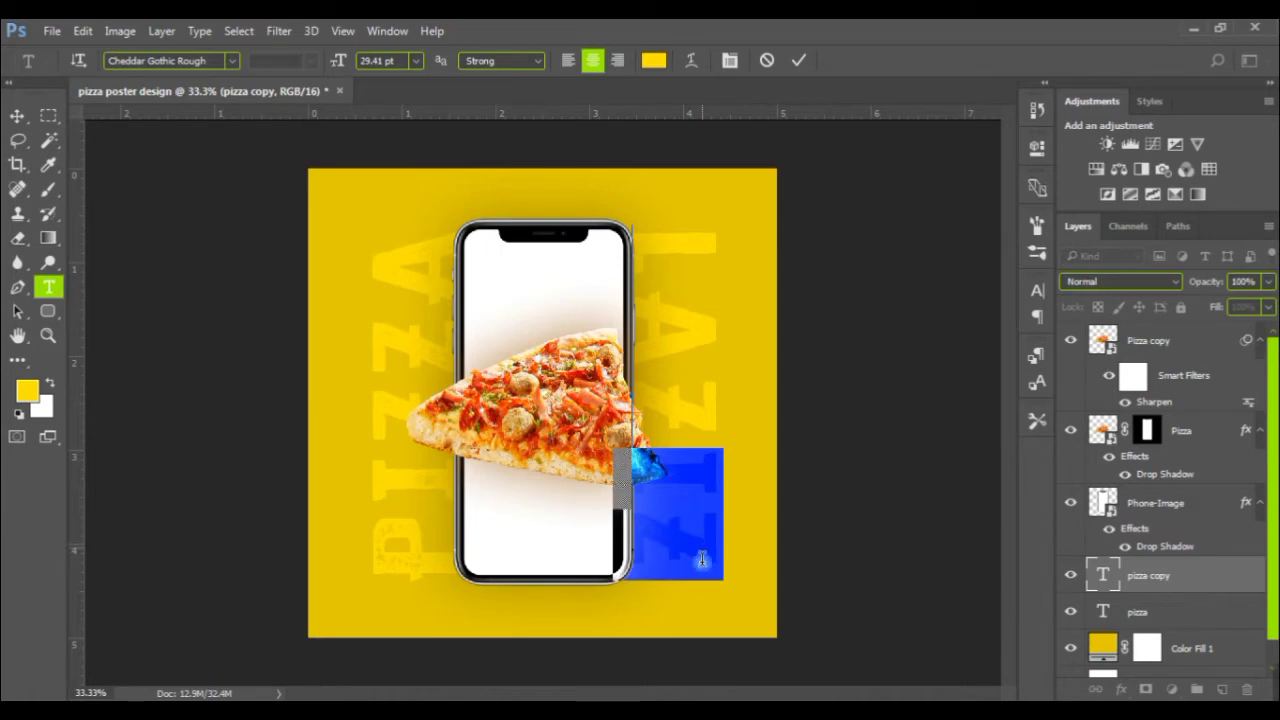
click(49, 384)
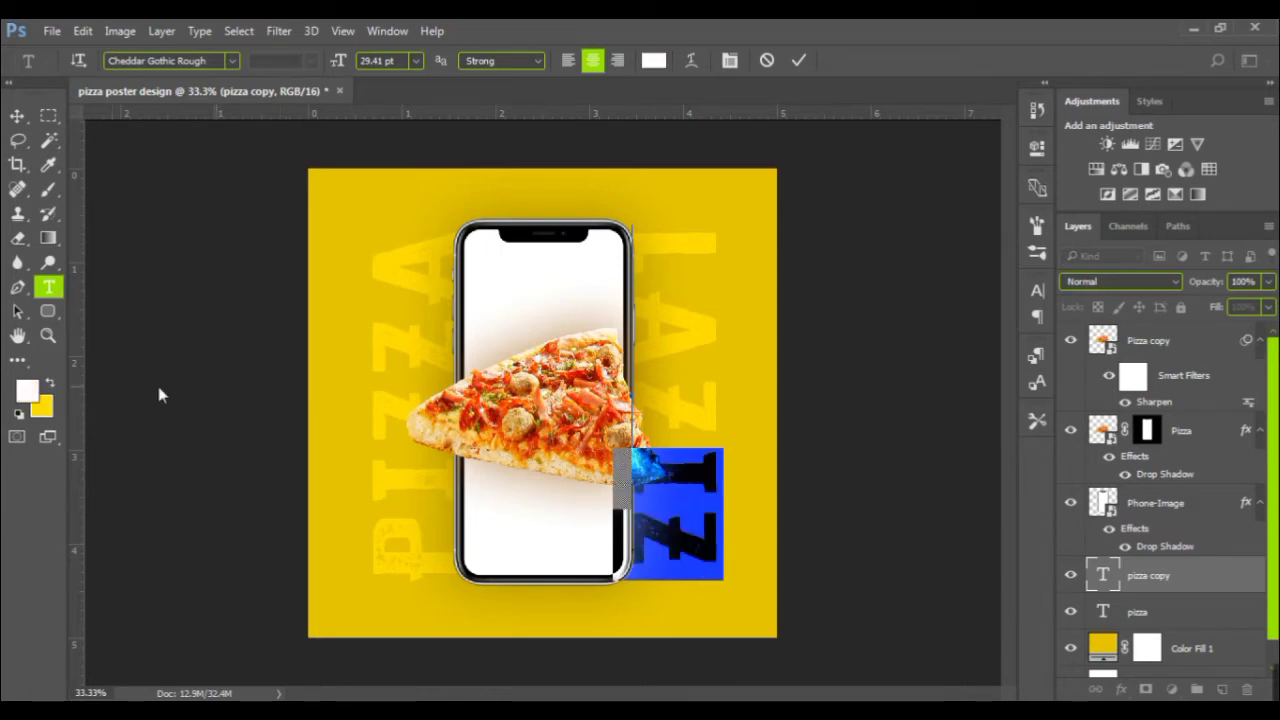
- Commit LAZIZ, then recolour the left vertical PIZZA letters white
click(393, 367)
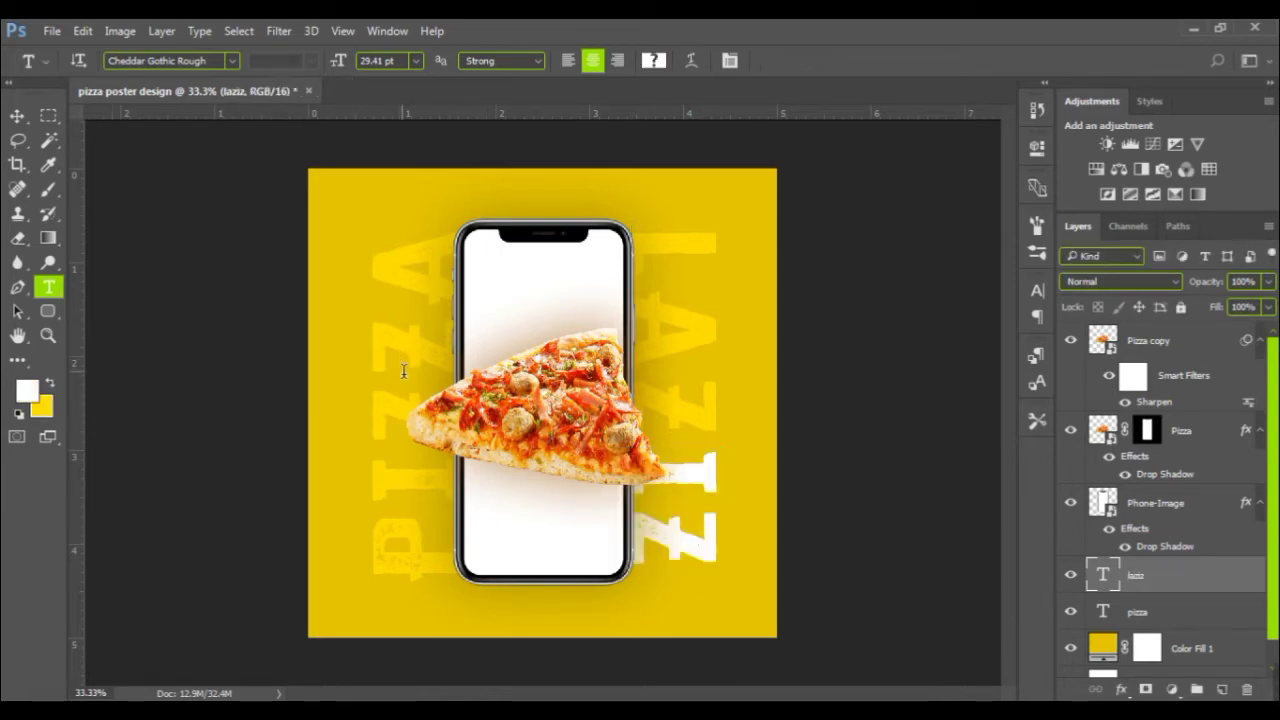
click(404, 378)
drag(404, 374, 410, 258)
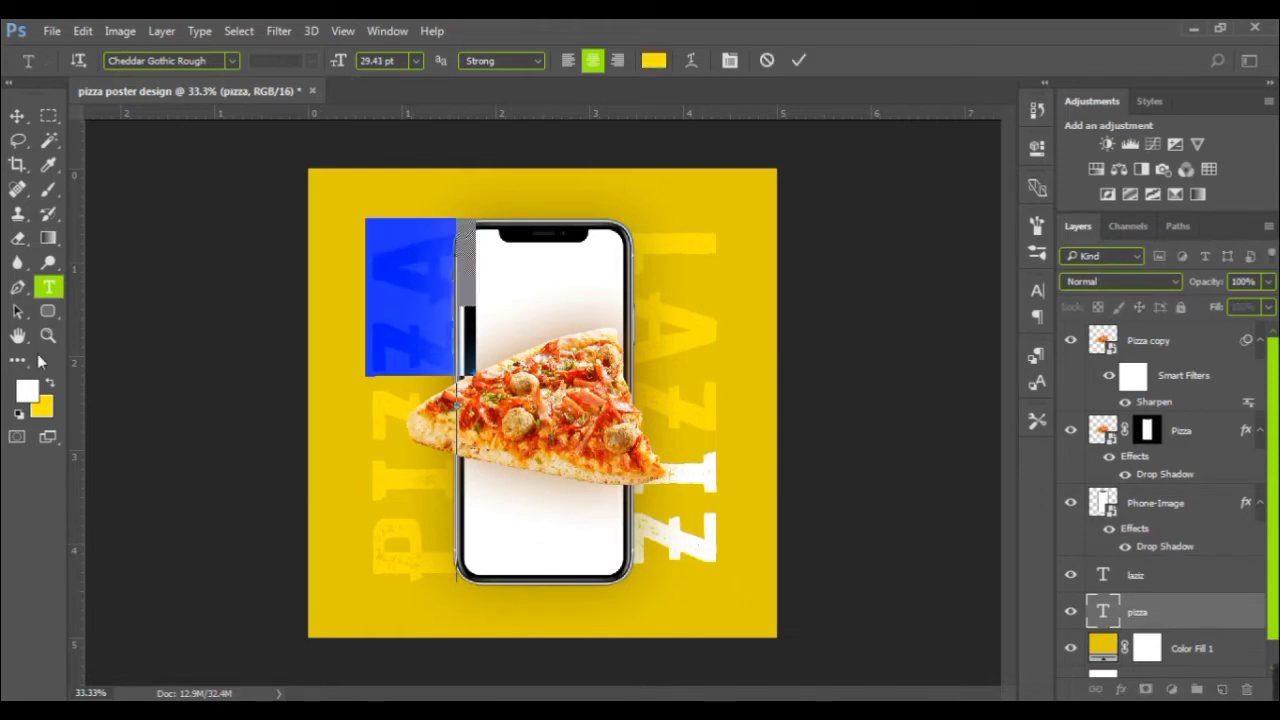
click(52, 385)
click(52, 385)
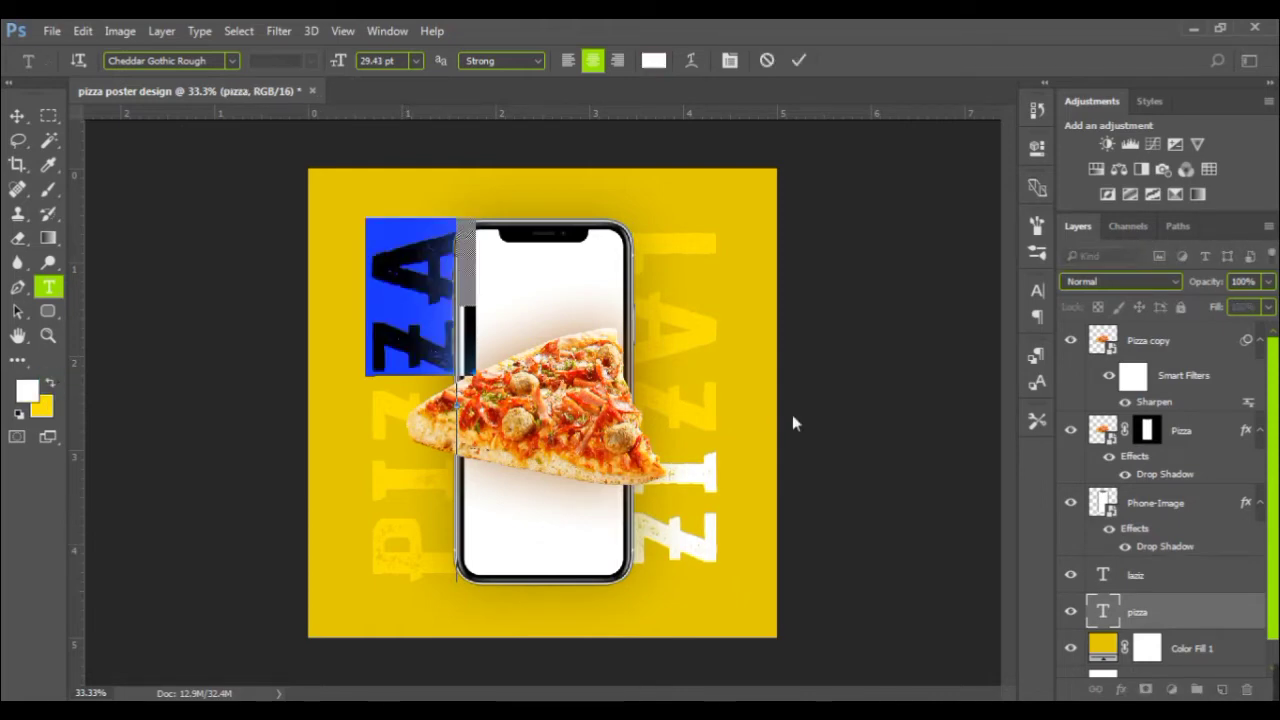
click(766, 436)
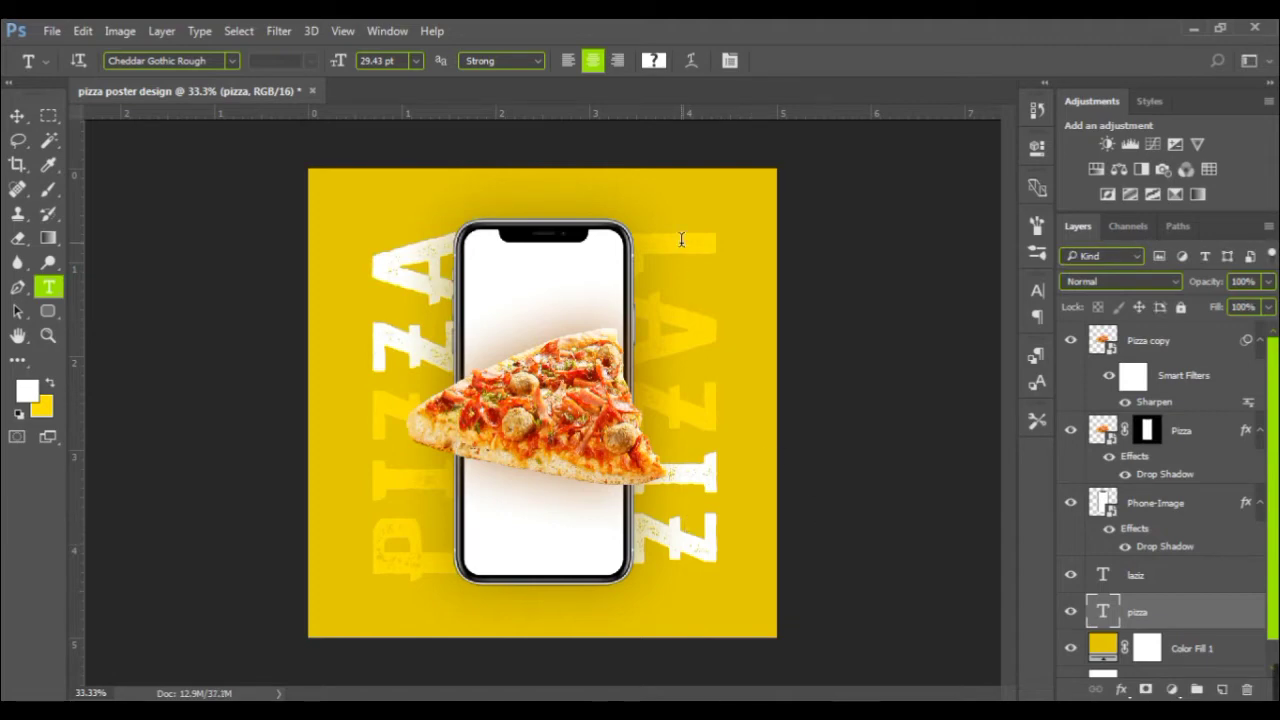
- Recolour the LAZIZ letters bright yellow (fff003) in the Character panel
drag(680, 236, 688, 446)
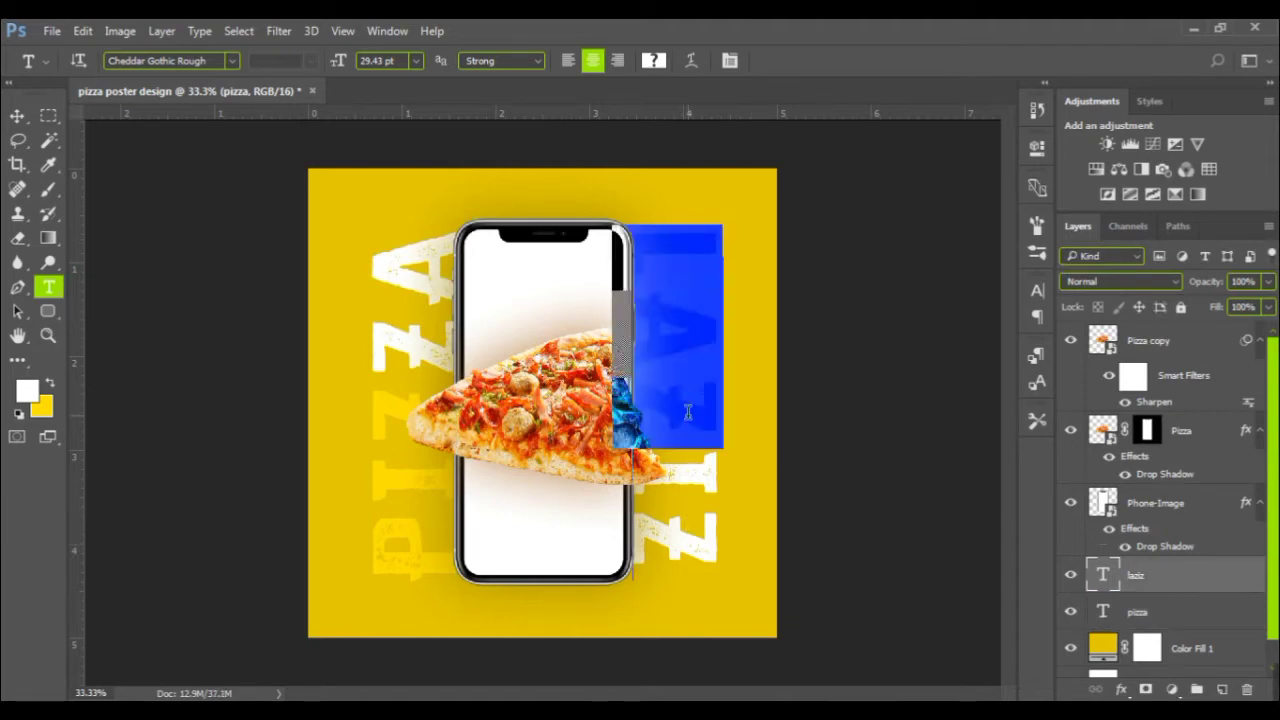
click(1037, 290)
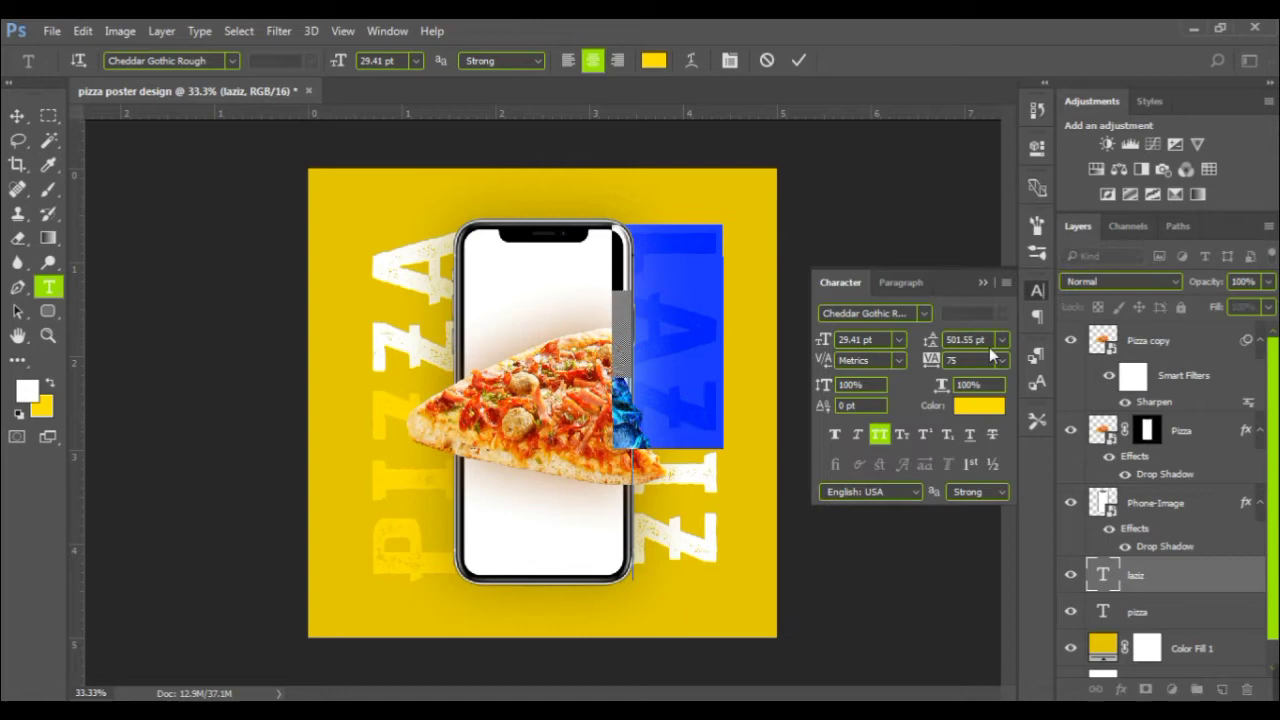
click(964, 405)
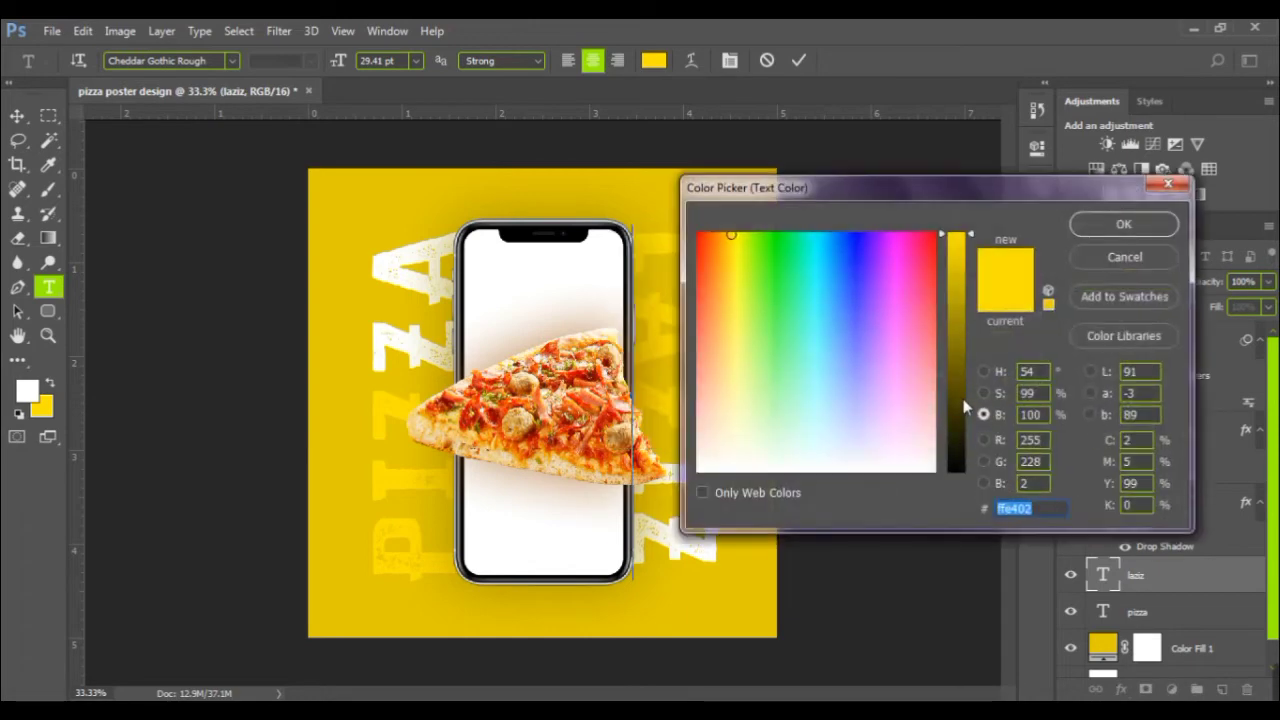
click(734, 236)
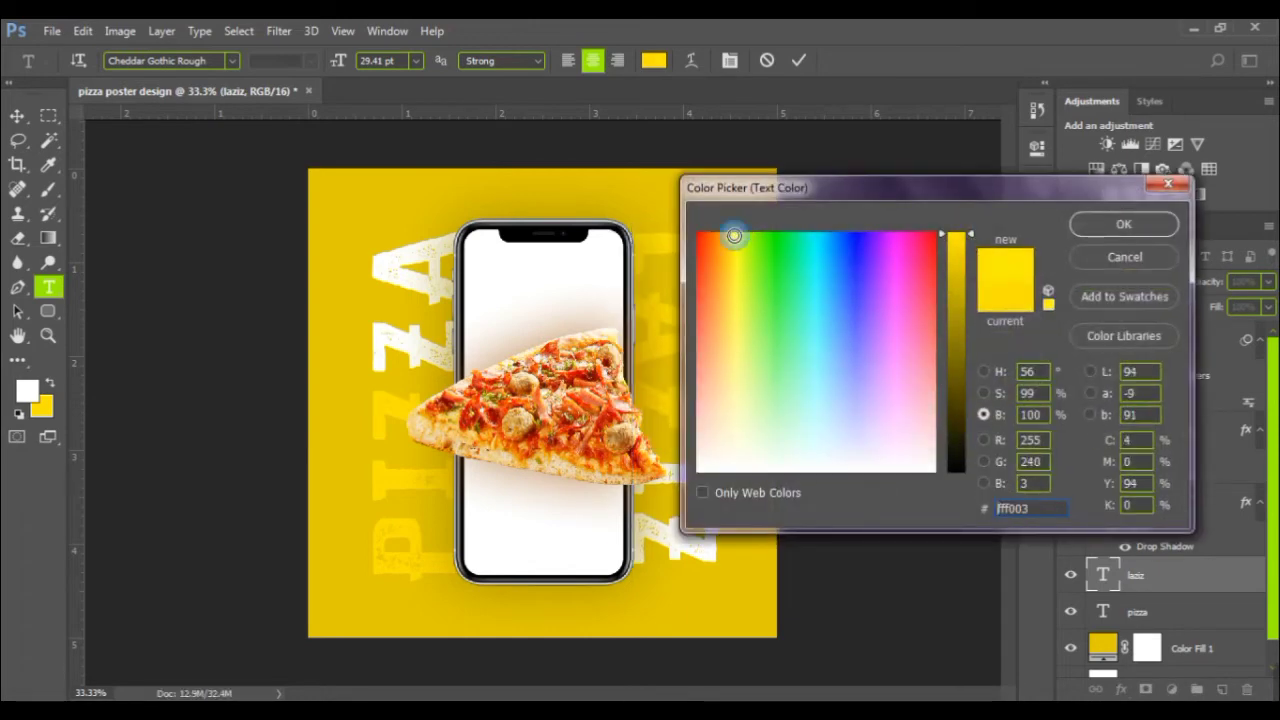
click(1133, 232)
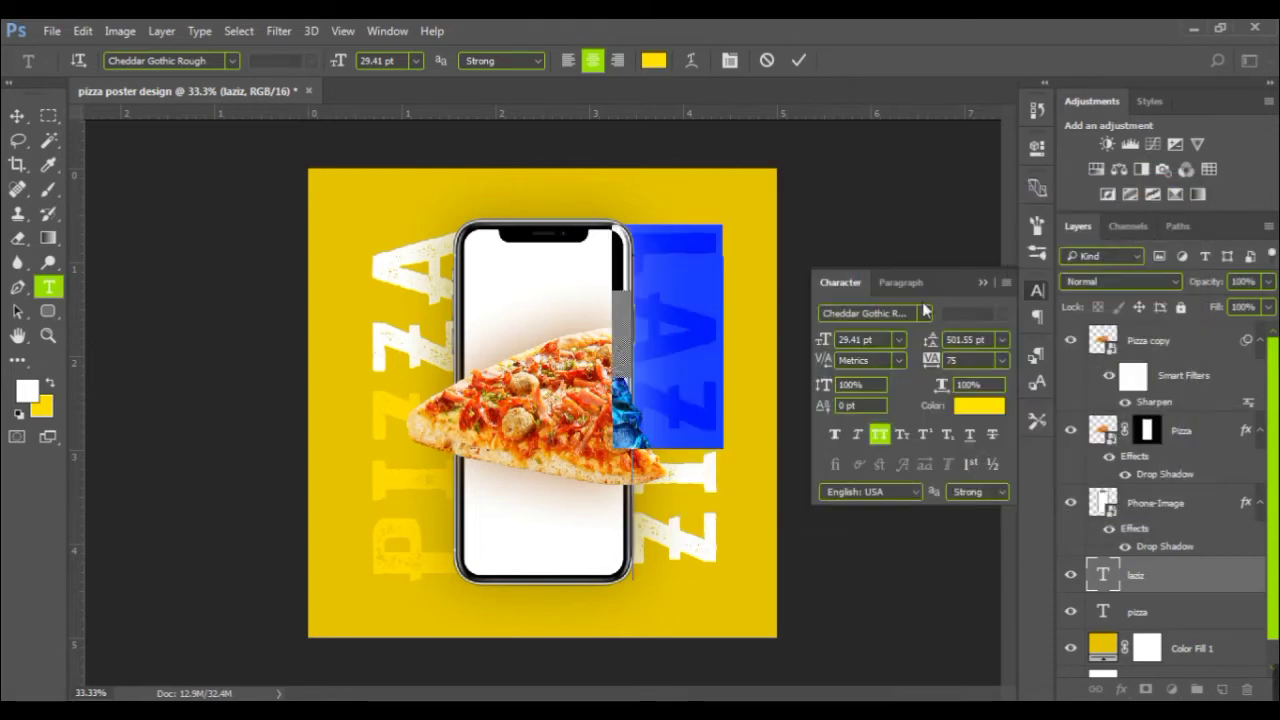
key(ctrl+Return)
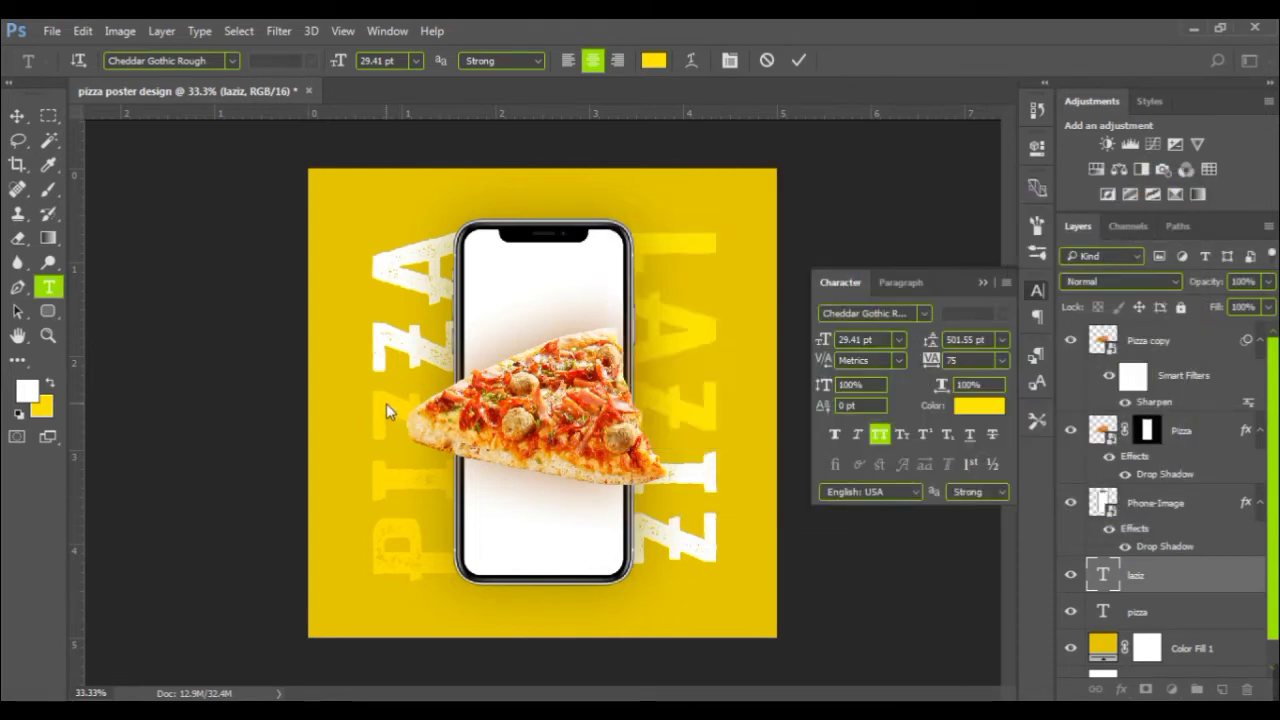
- Recolour the PIZZA letters with the background yellow sampled by the Eyedropper
drag(378, 390, 414, 578)
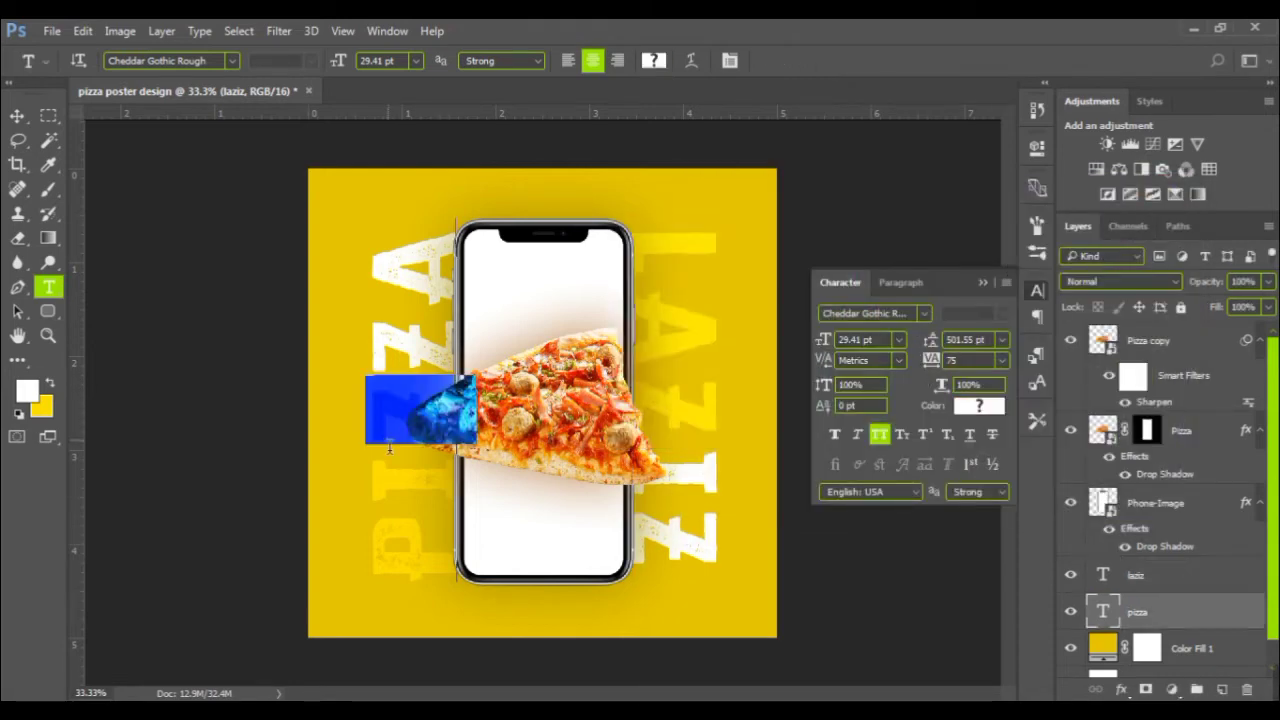
click(48, 164)
click(703, 329)
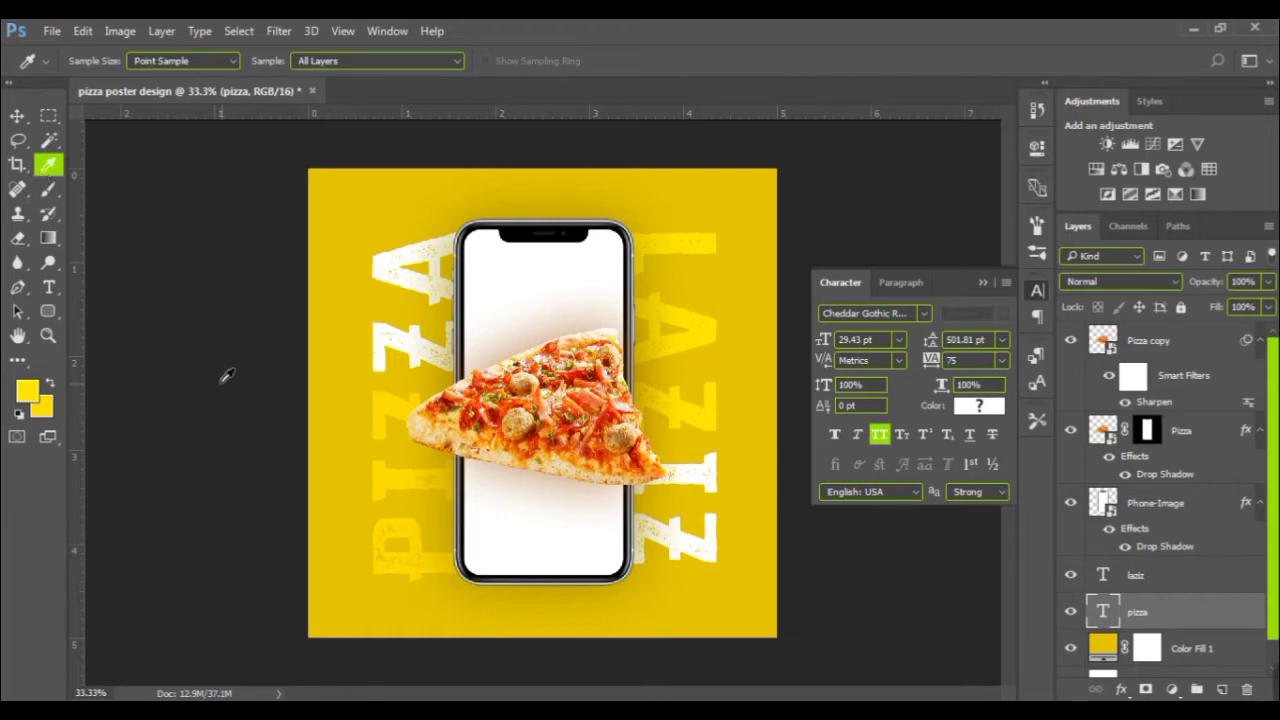
click(49, 287)
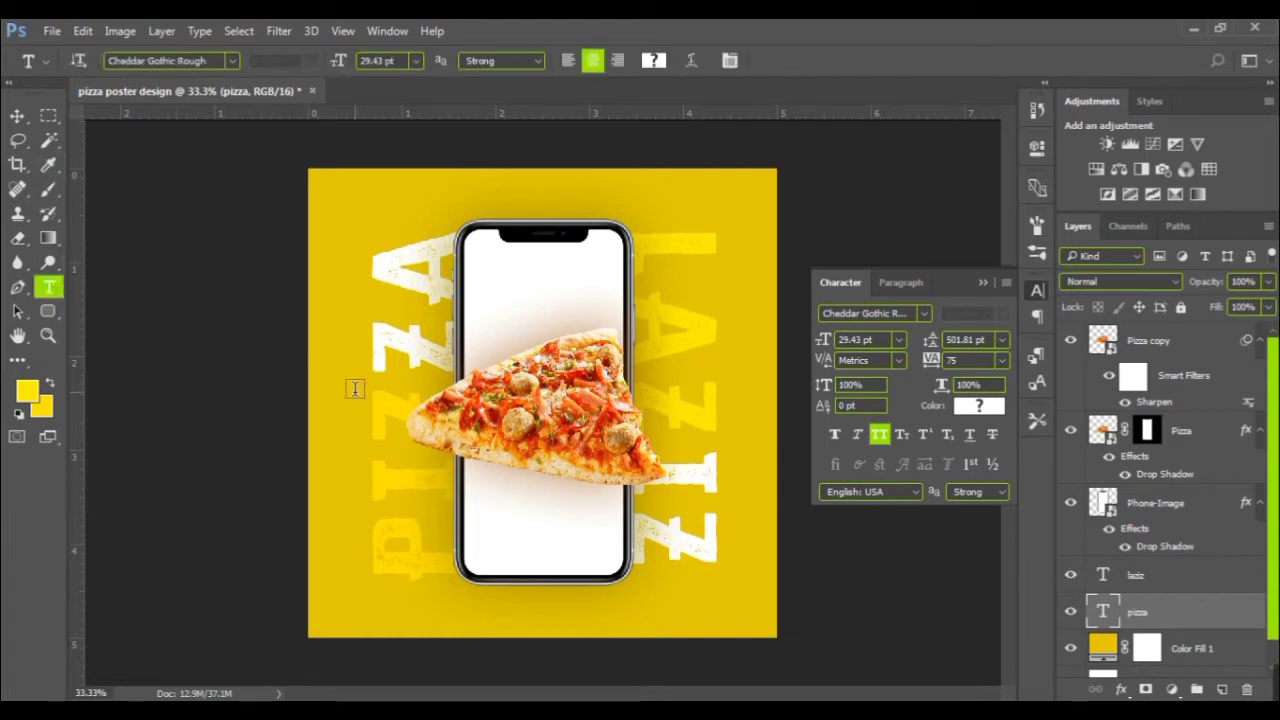
drag(370, 380, 407, 553)
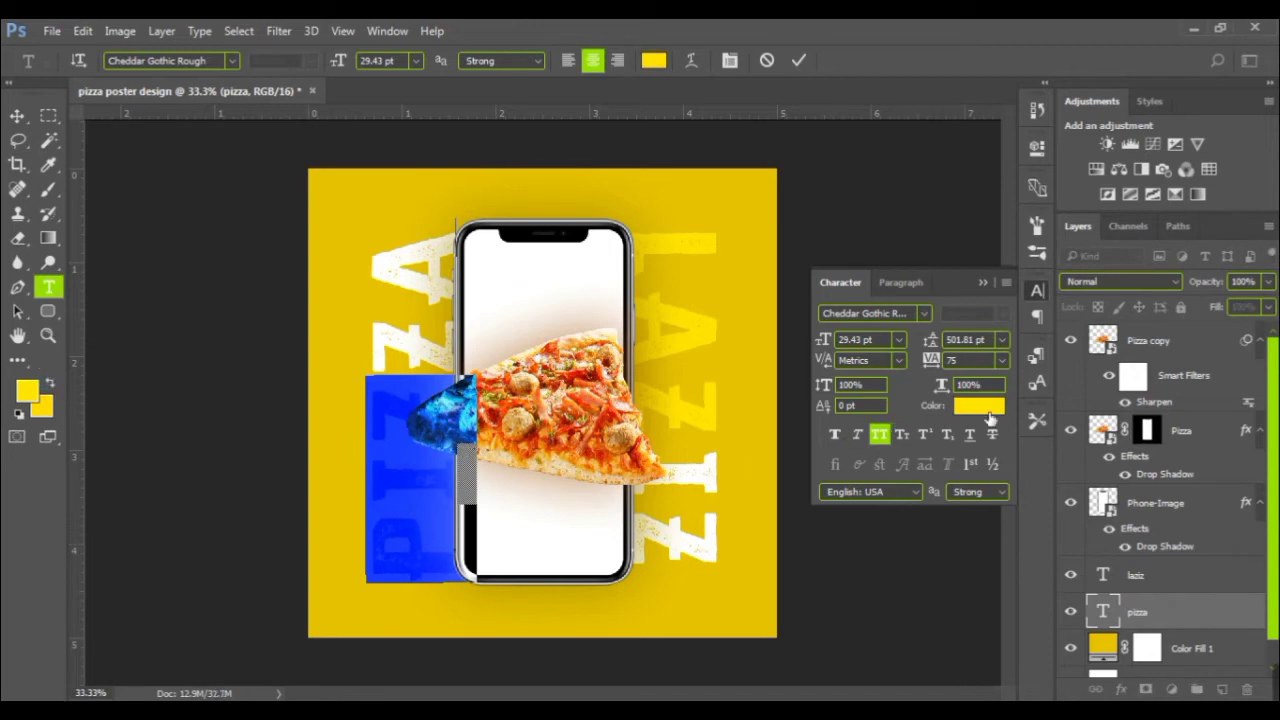
click(983, 283)
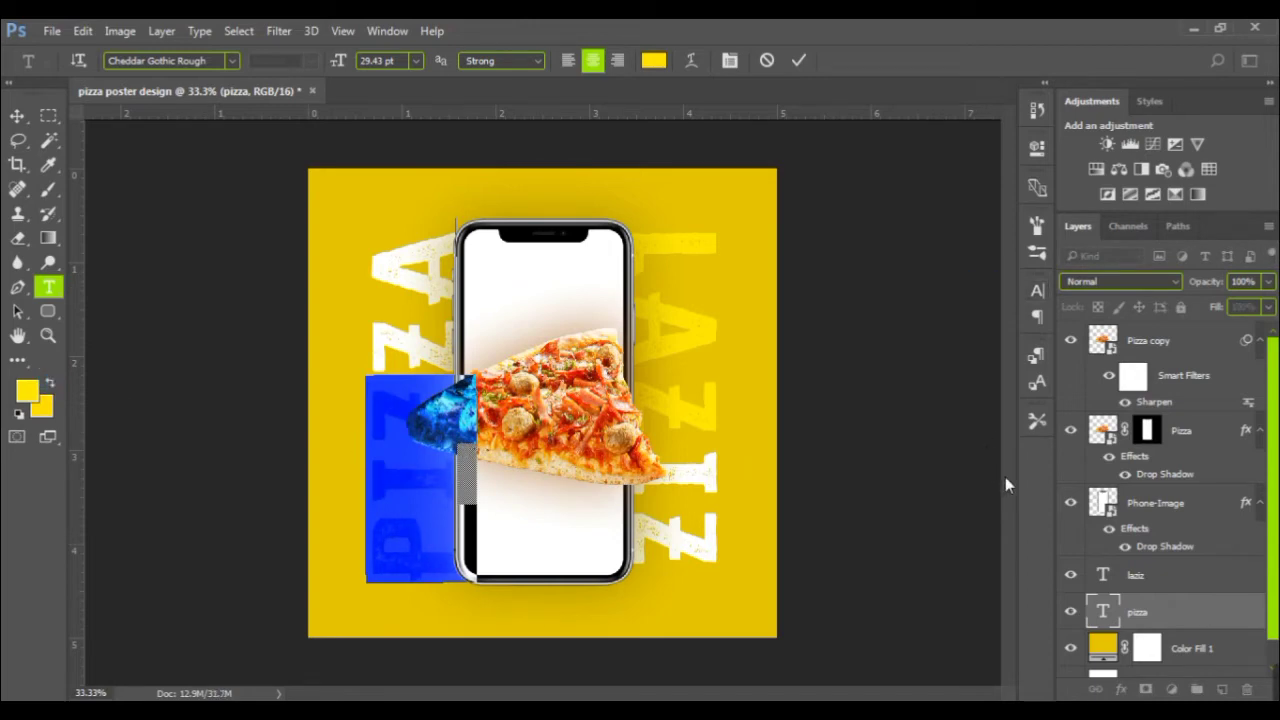
click(1205, 615)
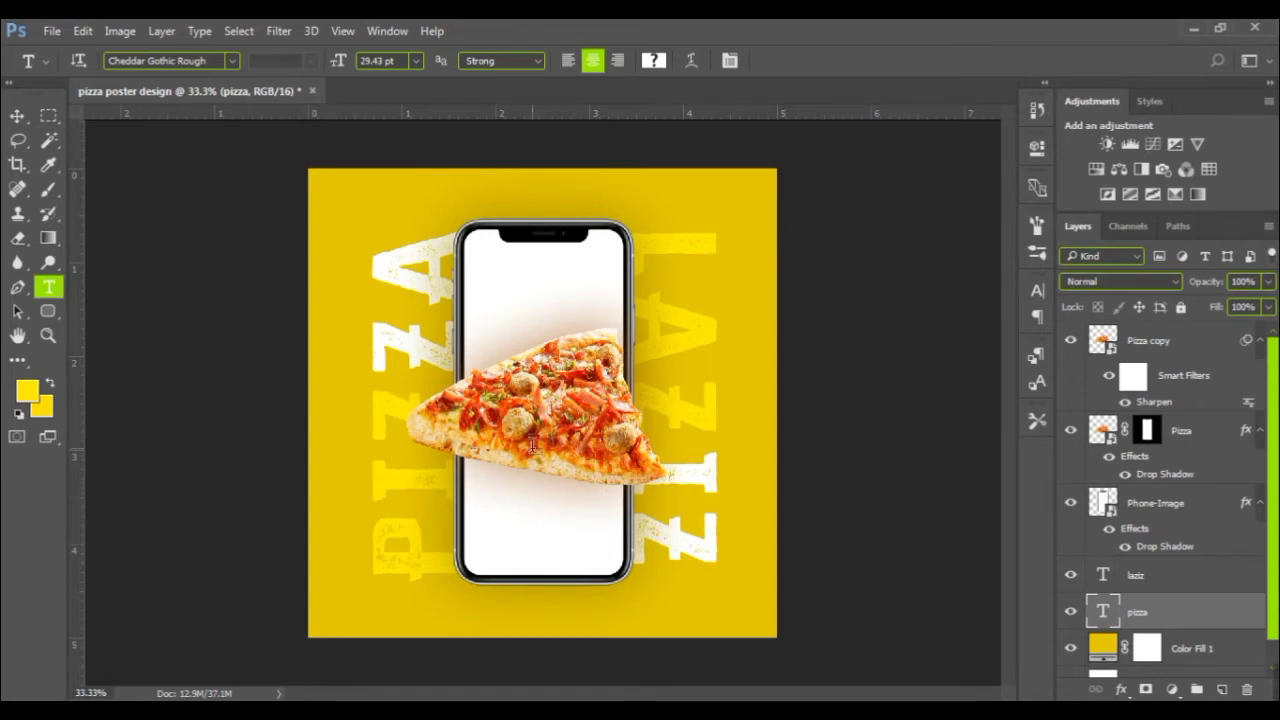
key(ctrl+z)
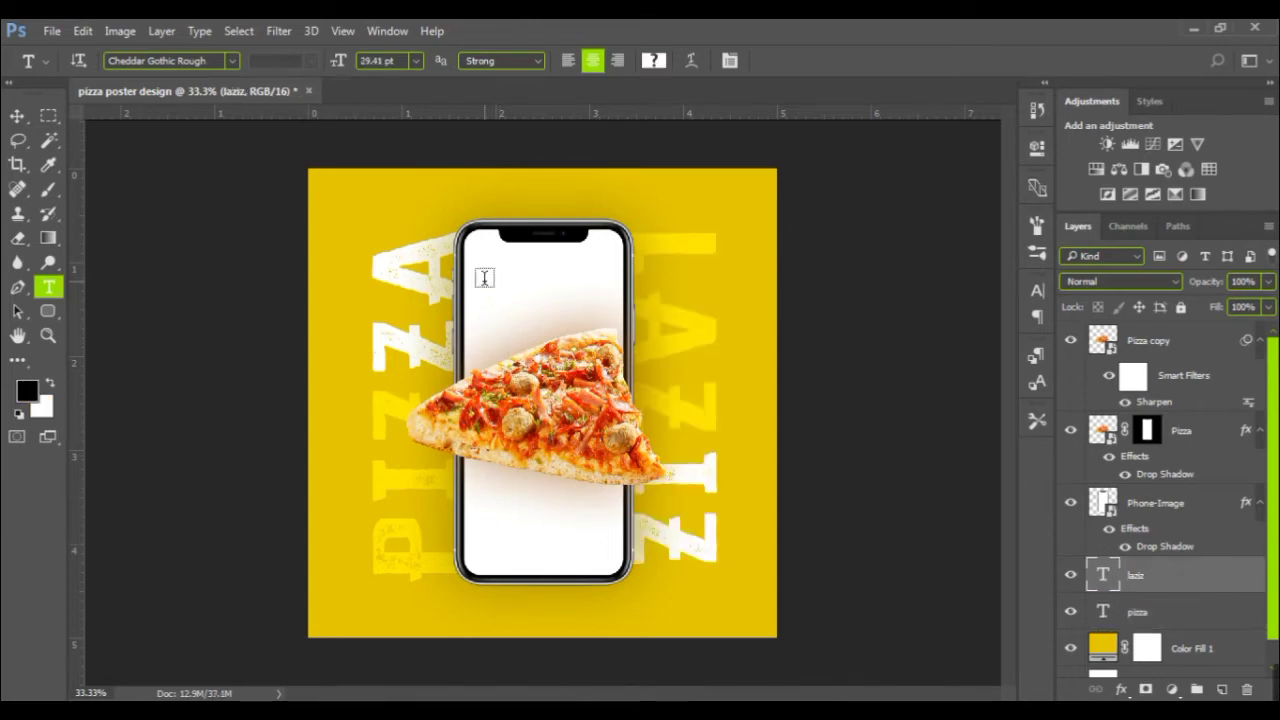
- Type a black two-line LAZIZ PIZZA title with tightened leading on the phone screen
click(486, 281)
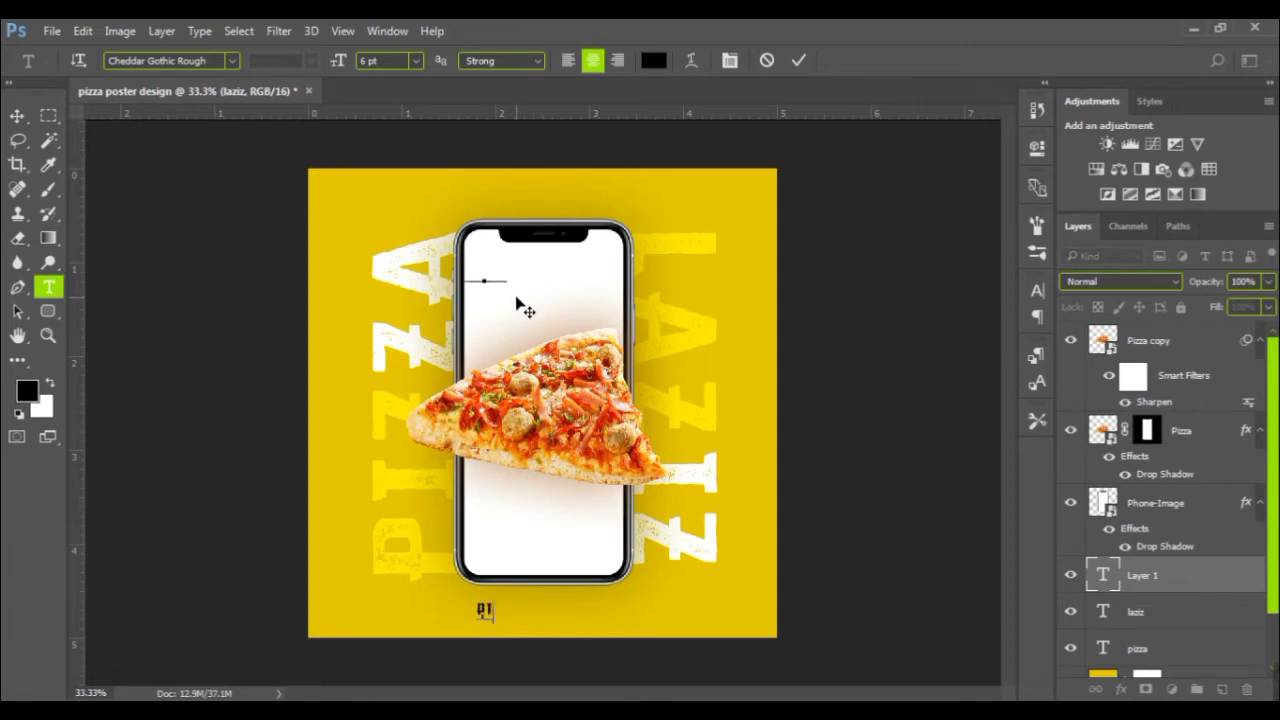
text(ZZA)
key(ctrl+a)
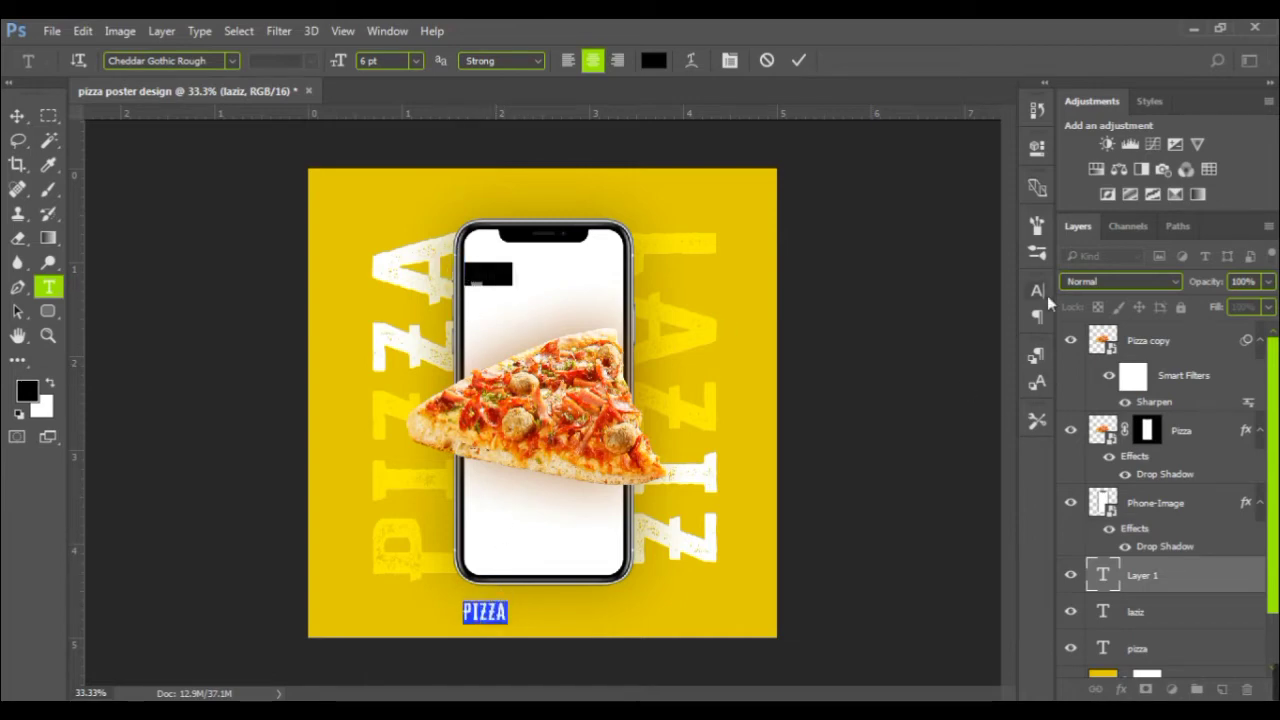
click(1038, 291)
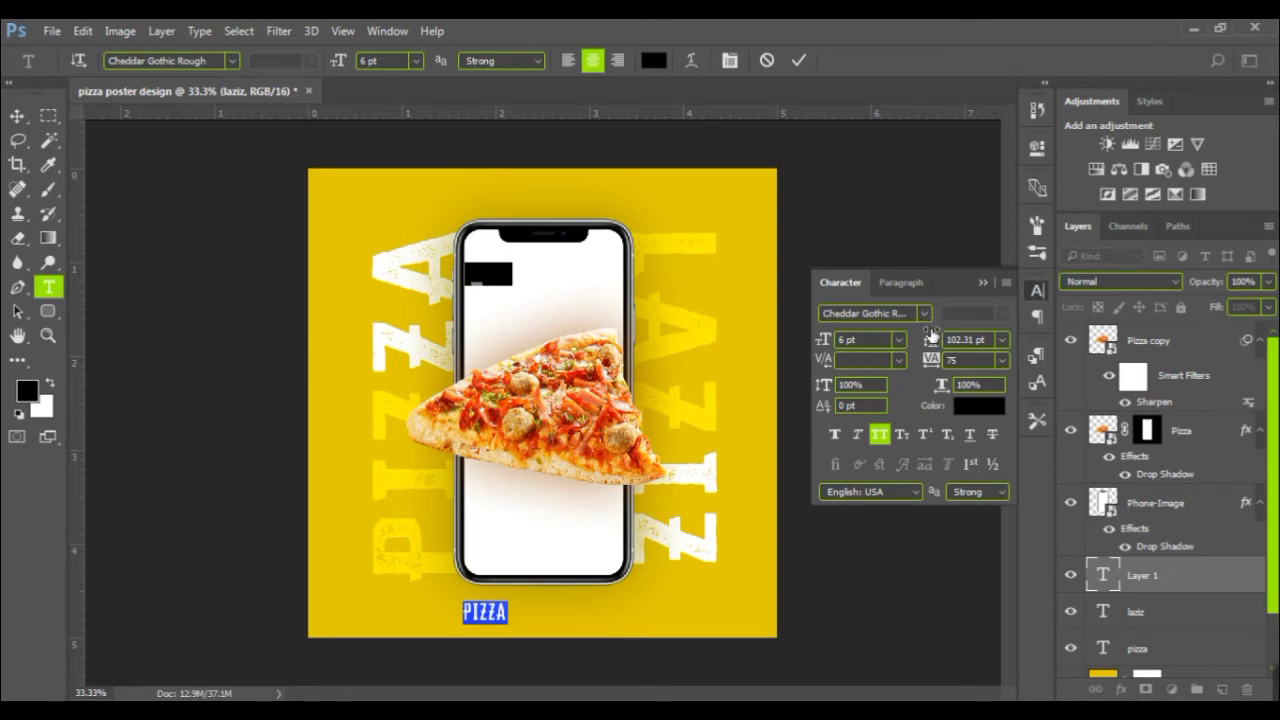
drag(930, 335, 838, 362)
key(ctrl+Return)
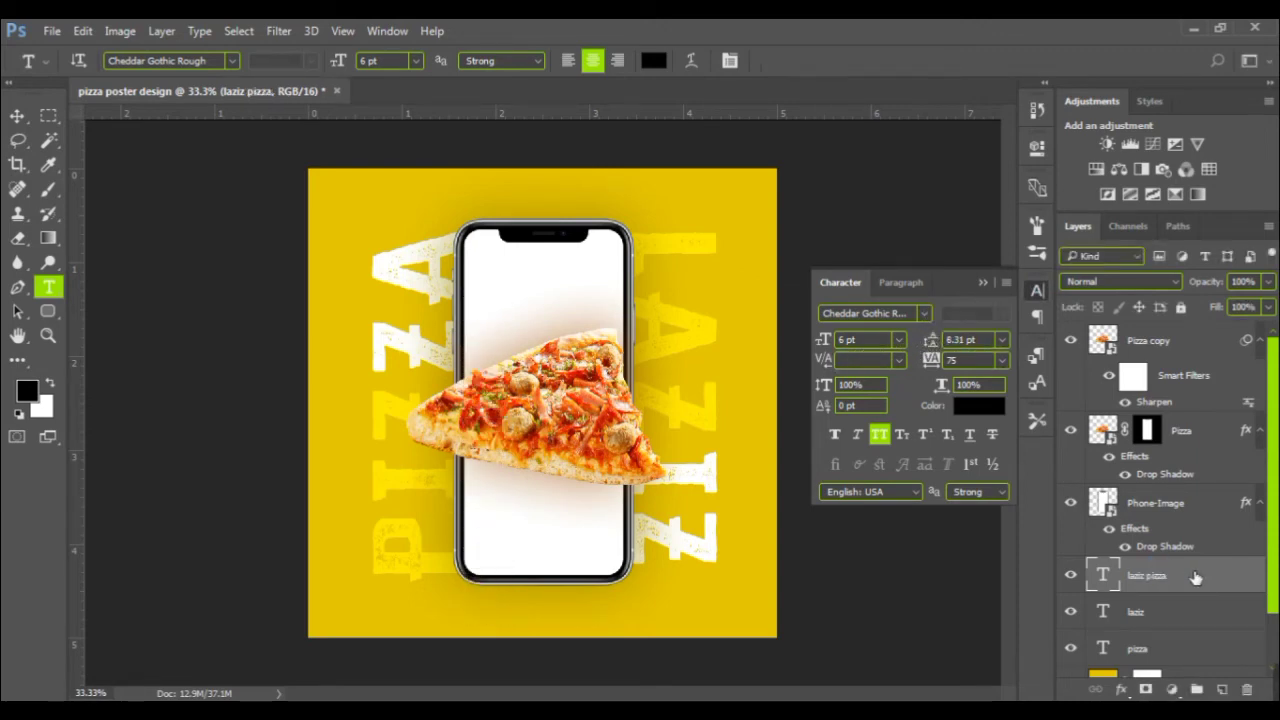
- Move the laziz pizza layer above Phone-Image and centre the title near the screen's top
drag(1230, 574, 1174, 491)
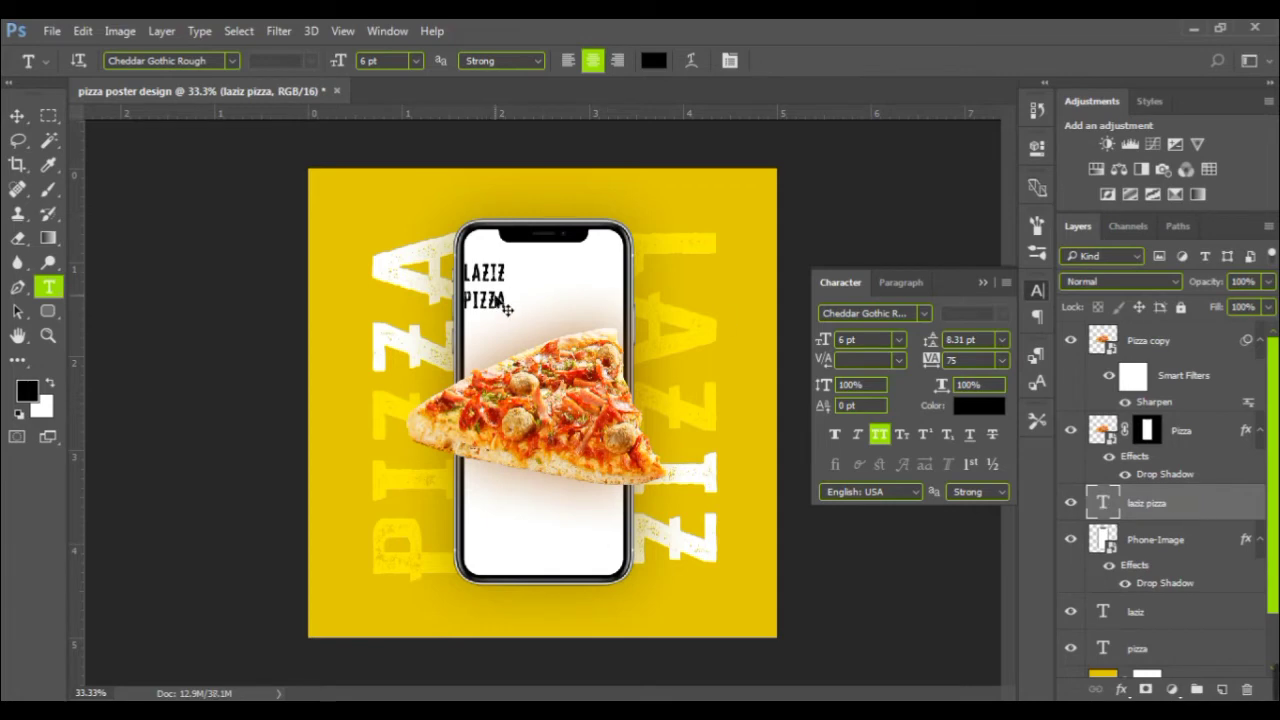
drag(507, 310, 551, 316)
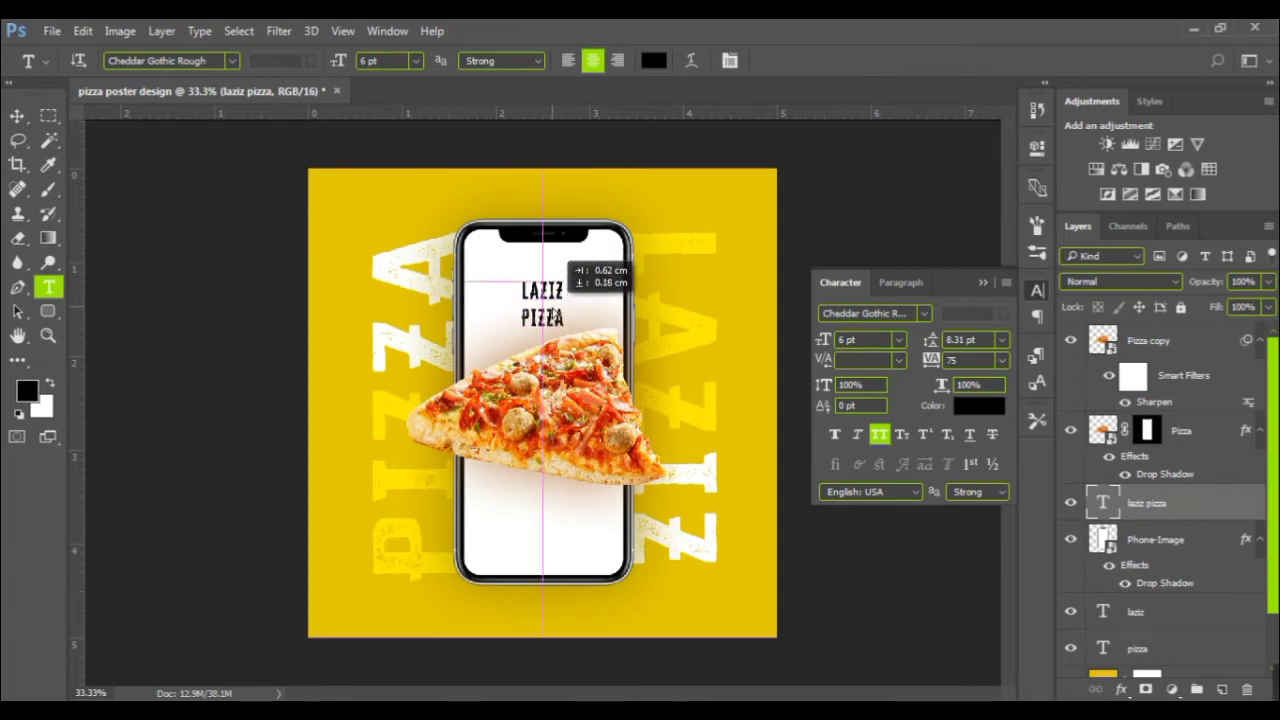
drag(551, 316, 549, 303)
click(498, 303)
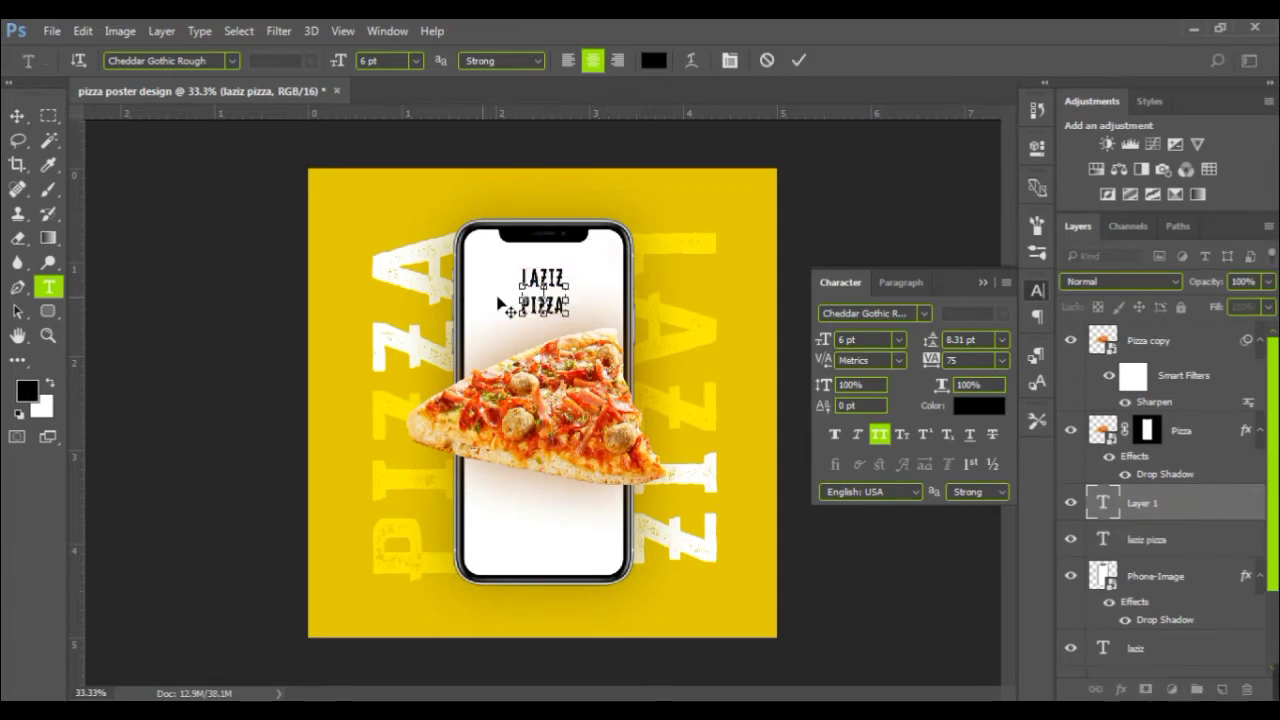
- Delete a stray empty text layer and select the LAZIZ PIZZA title text
key(v)
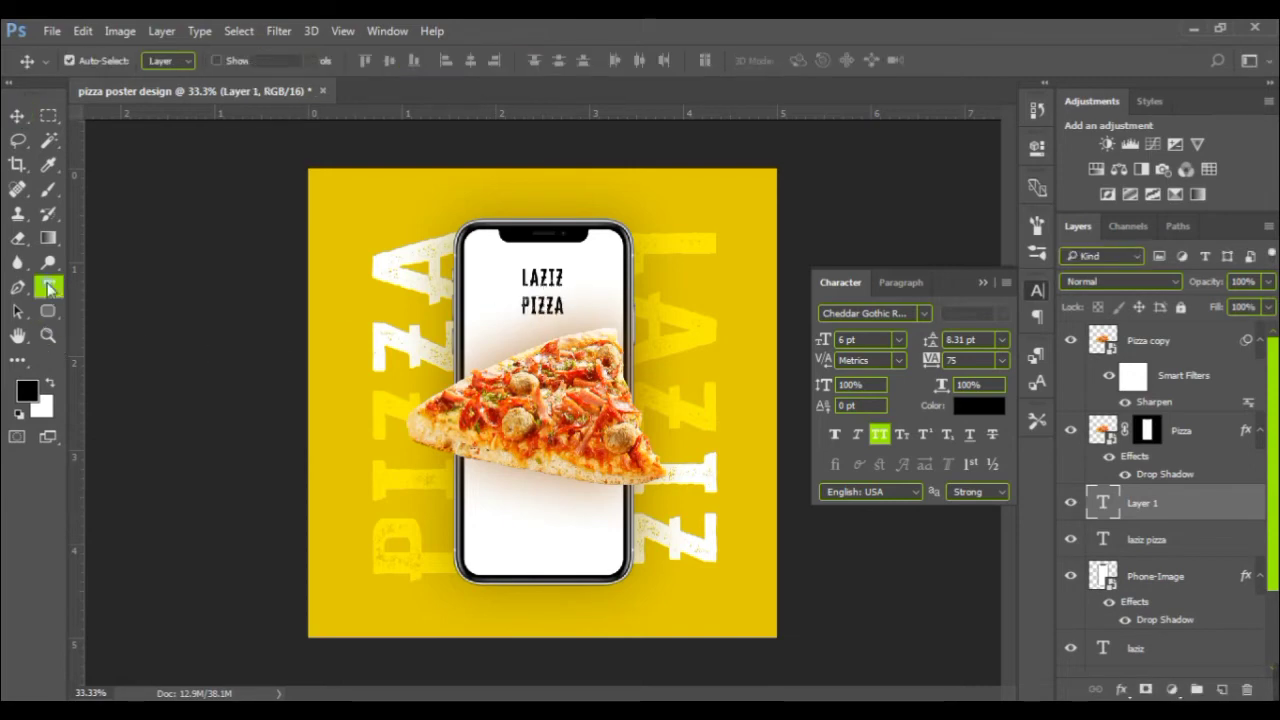
click(50, 288)
scroll(503, 334, up, 3)
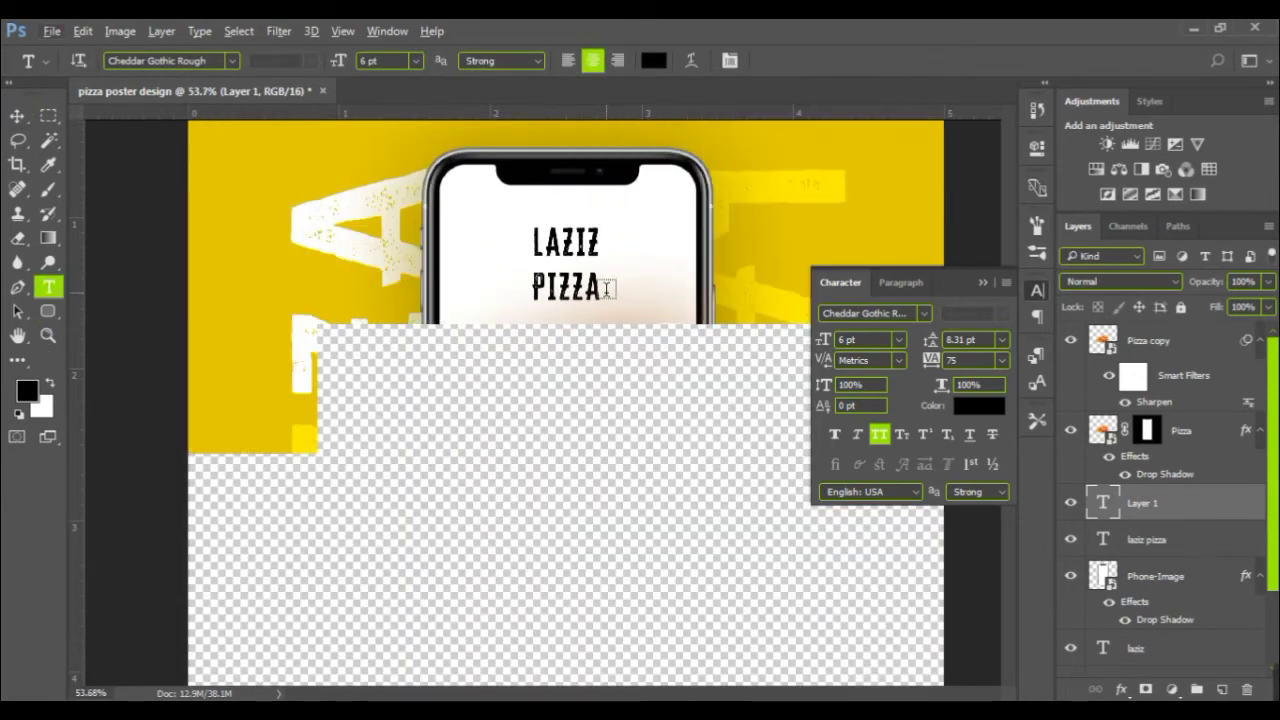
click(533, 237)
click(1182, 518)
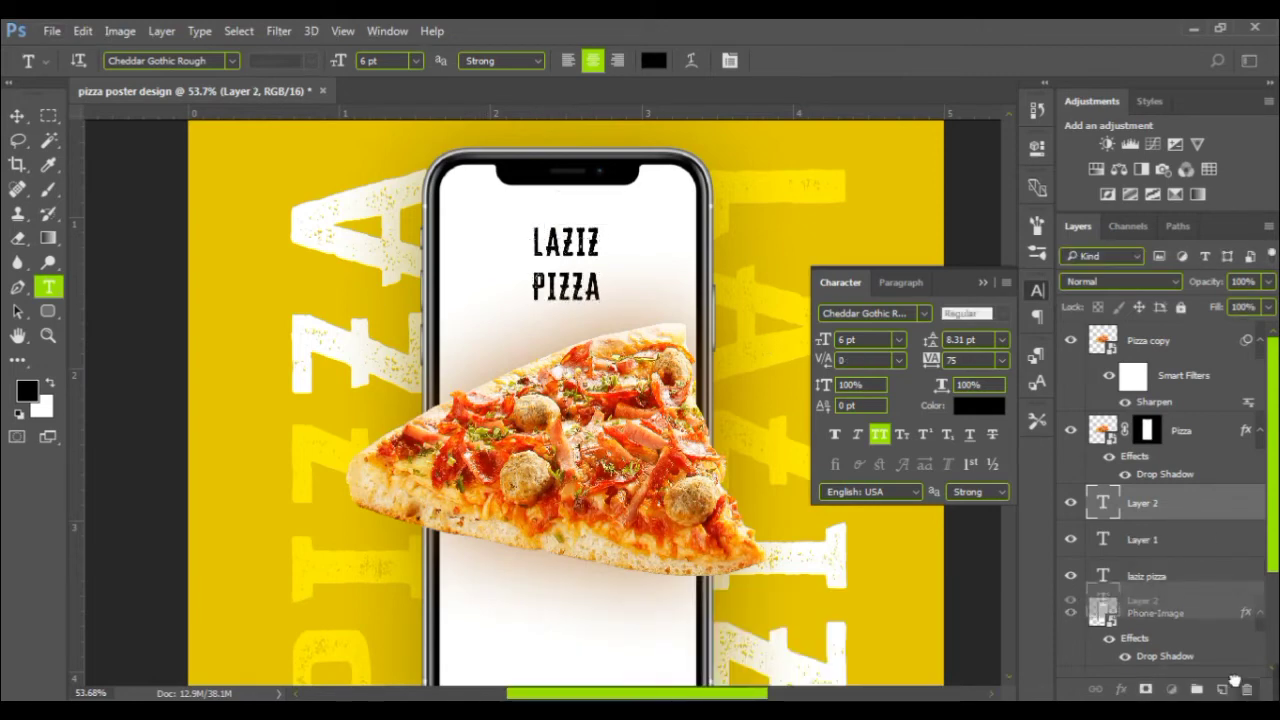
key(Delete)
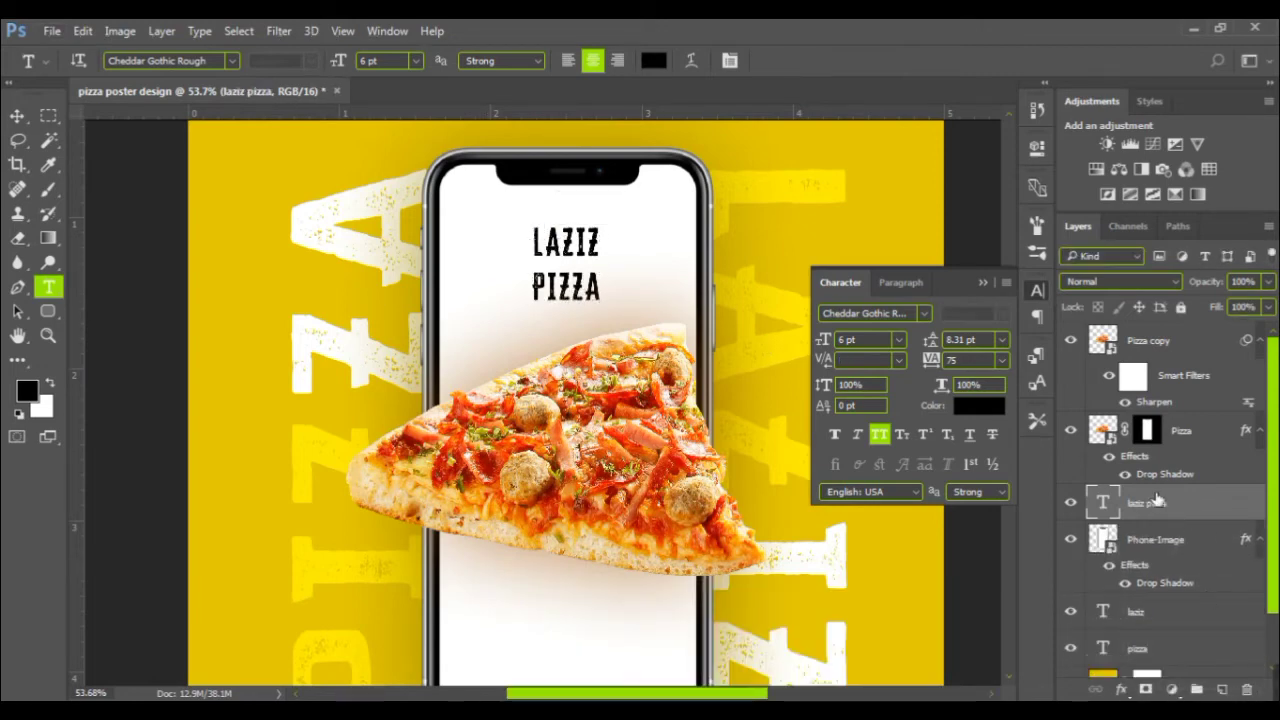
drag(603, 300, 532, 228)
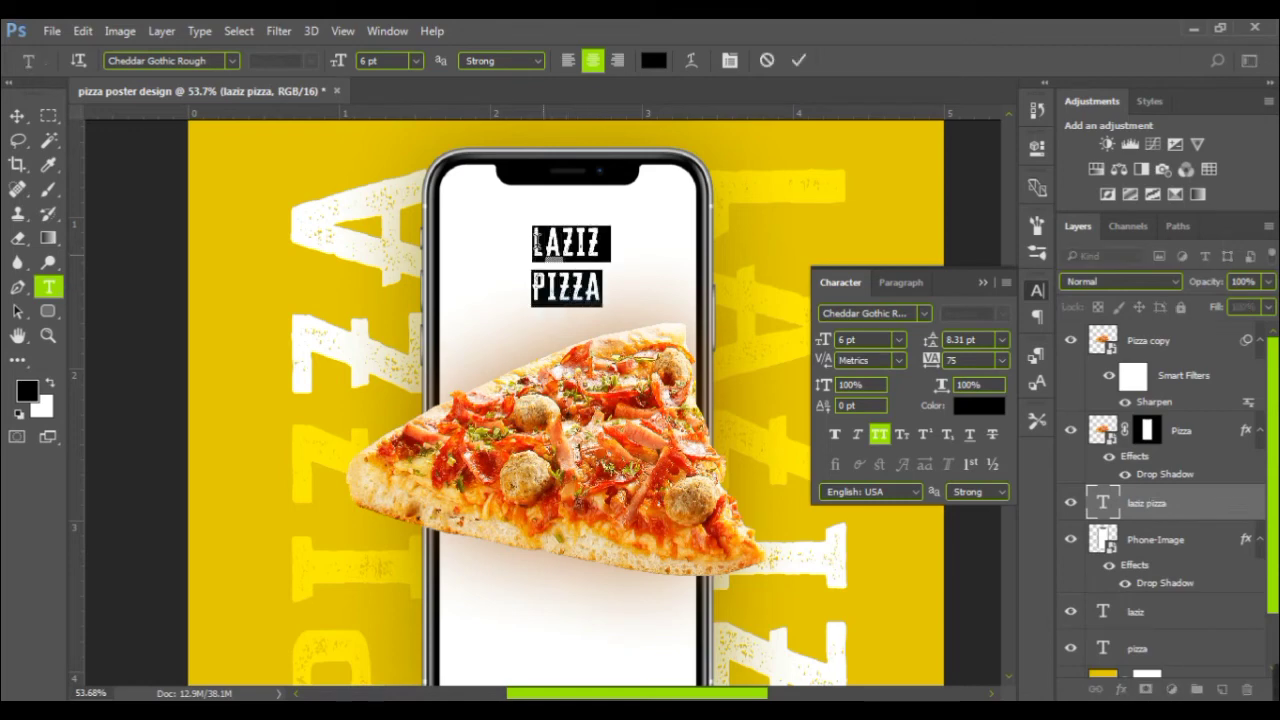
- Set the title to 4 pt size with 4 pt leading
drag(938, 340, 932, 340)
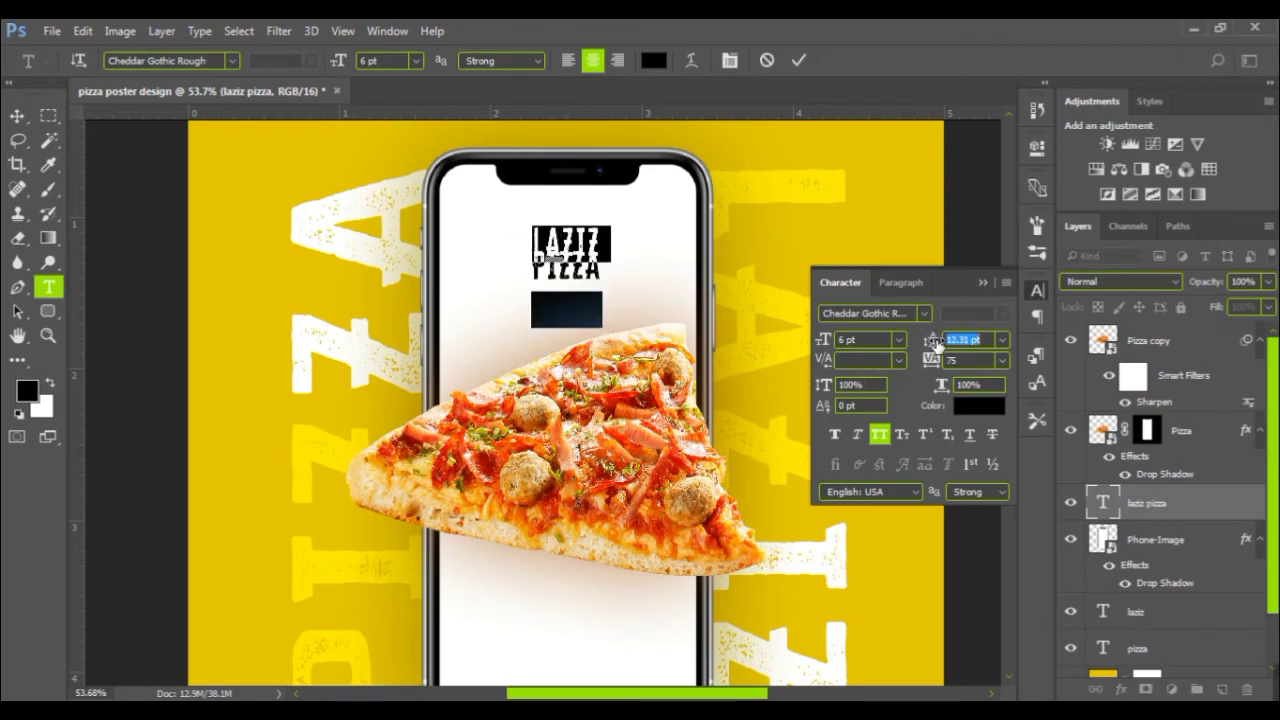
drag(928, 343, 932, 342)
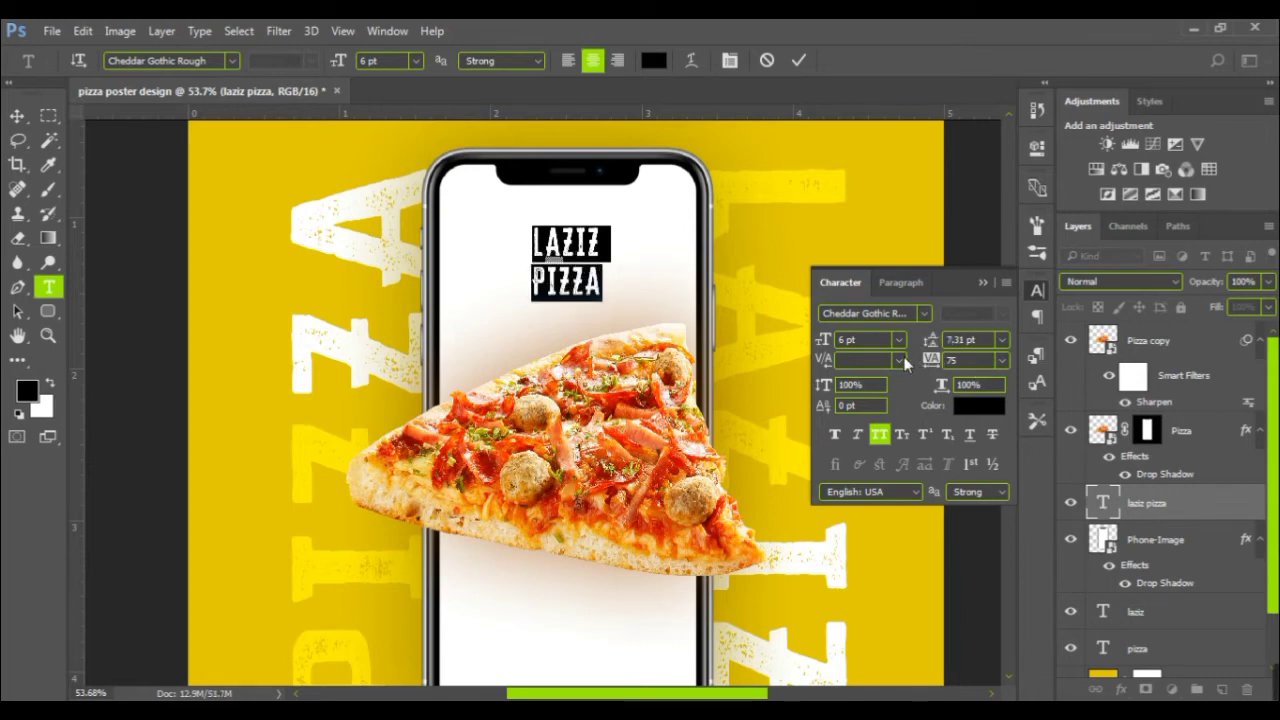
click(899, 340)
click(890, 400)
click(845, 340)
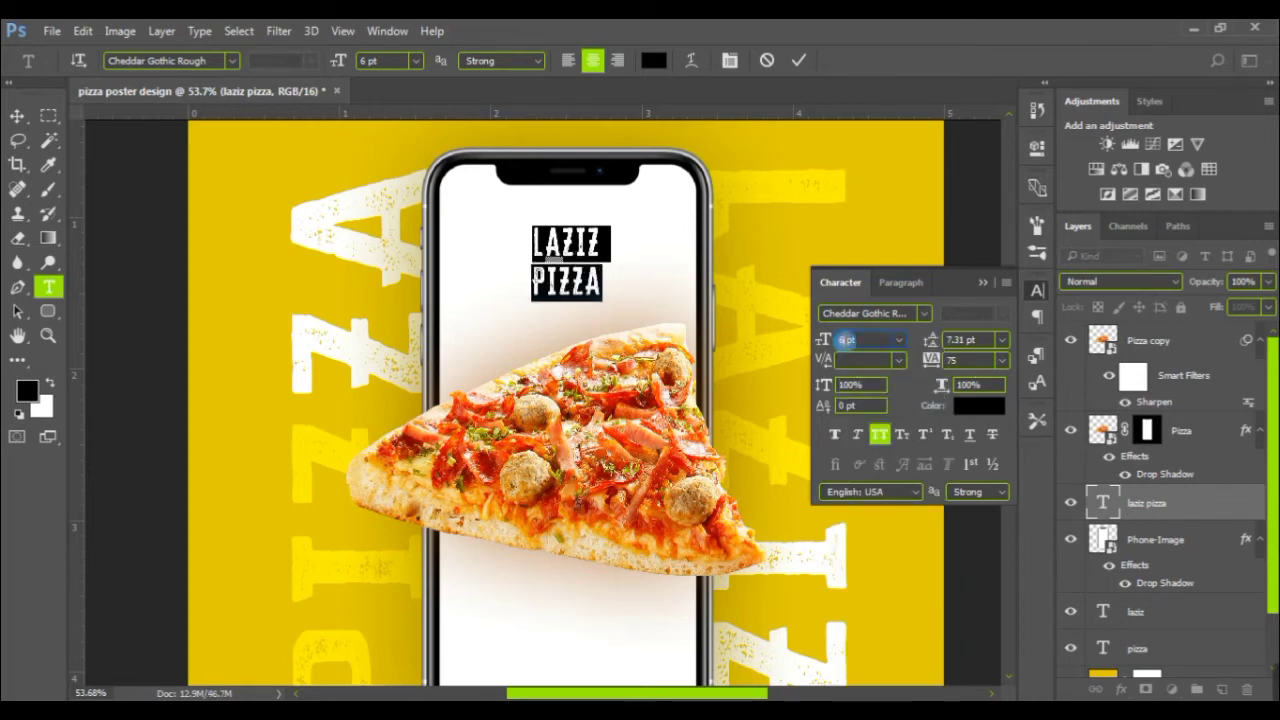
text(4)
key(Return)
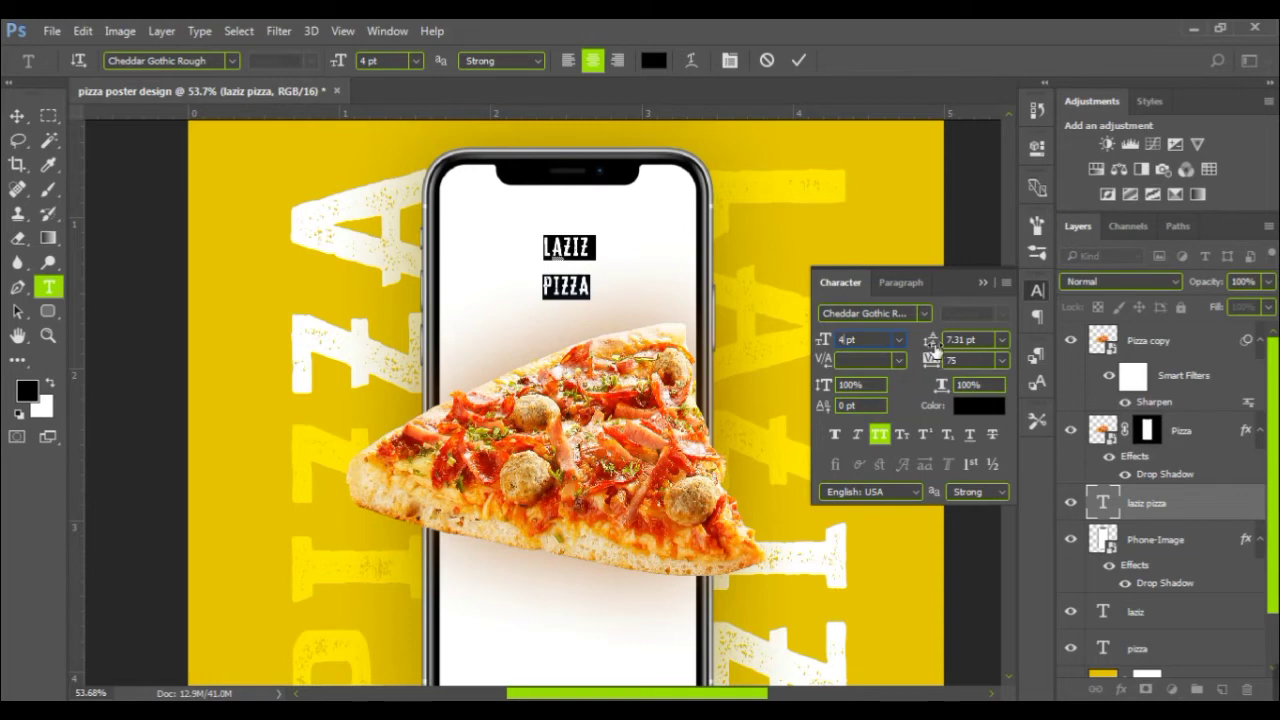
drag(935, 345, 931, 346)
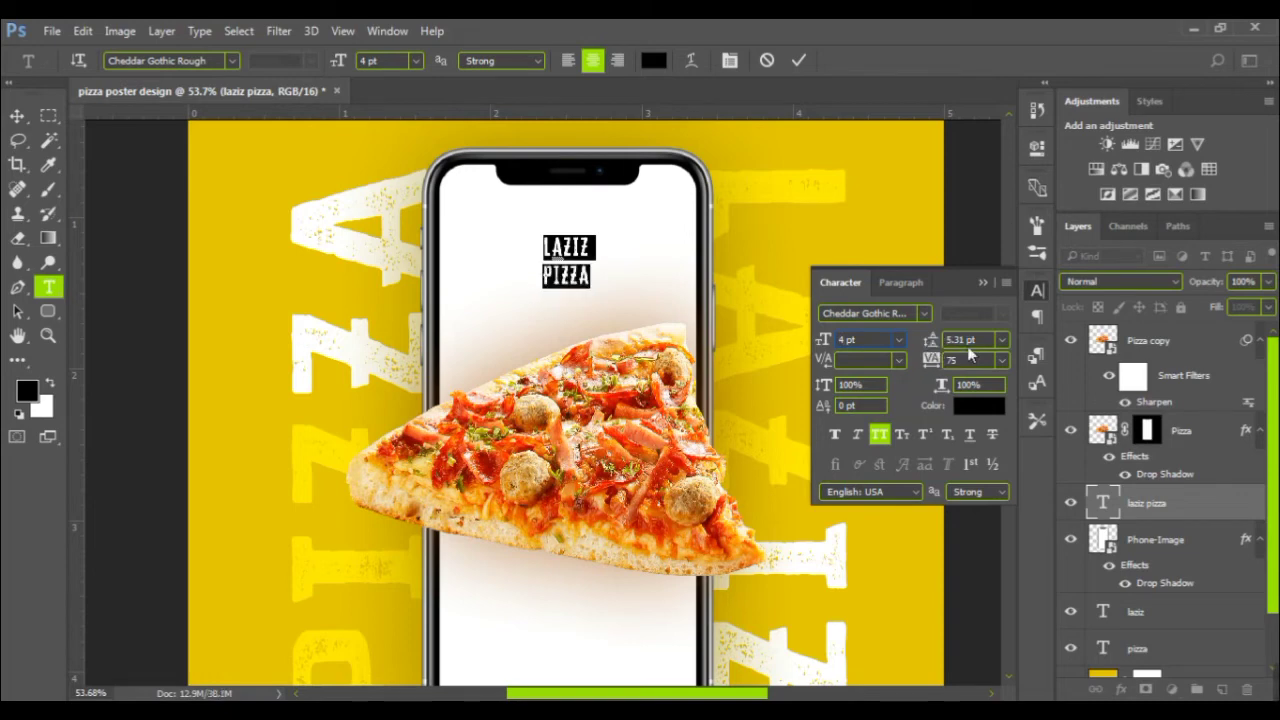
click(1001, 340)
click(990, 384)
click(956, 340)
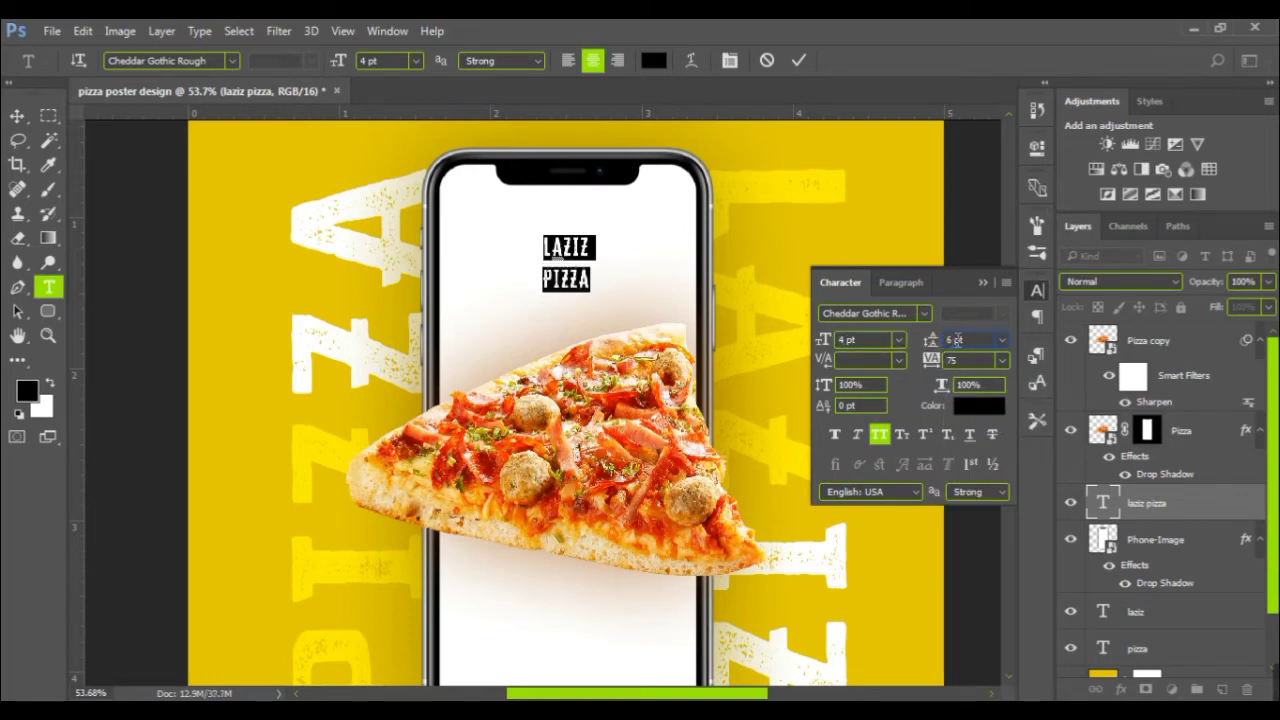
text(4)
- Colour the title yellow, commit it, and centre it on the phone screen
click(970, 410)
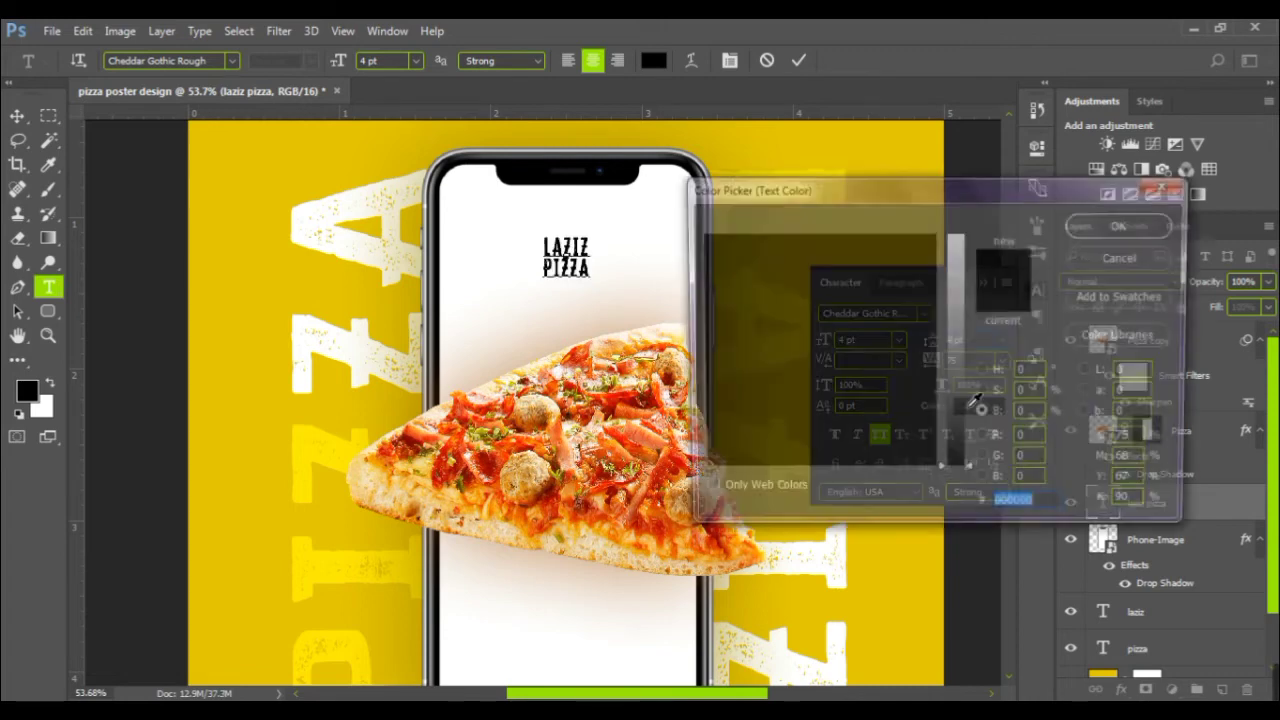
click(1109, 222)
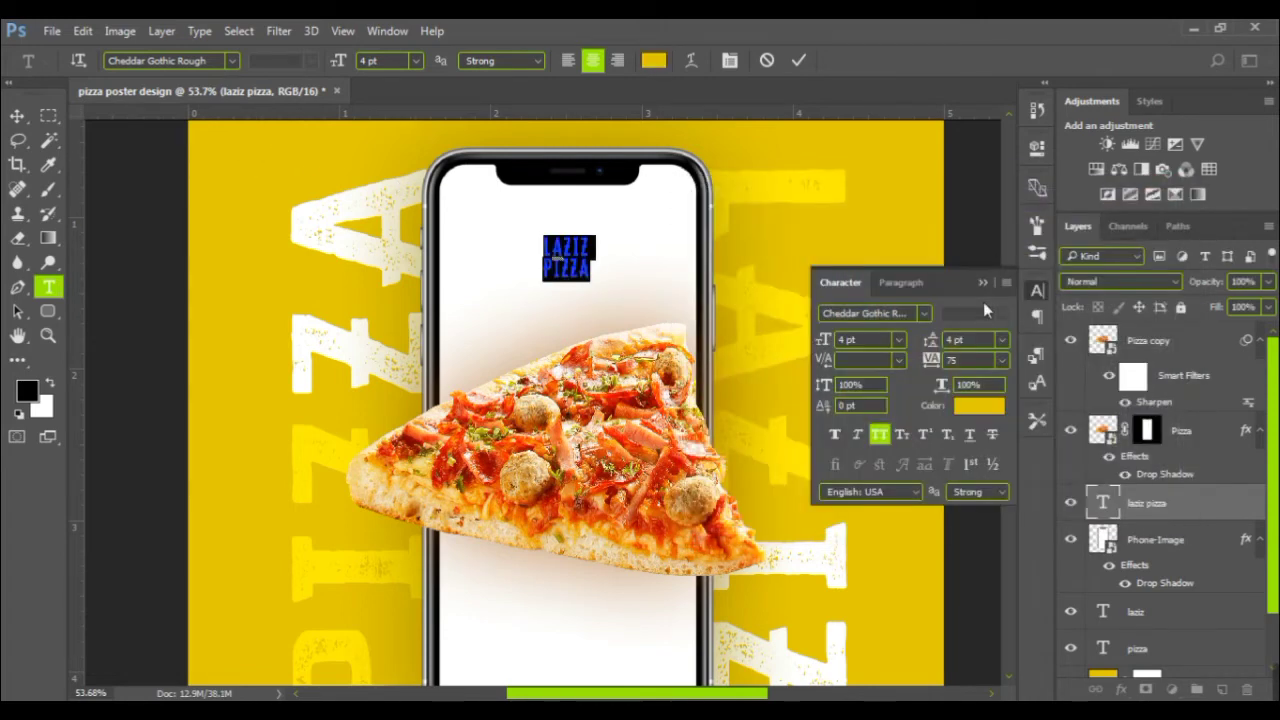
click(1170, 505)
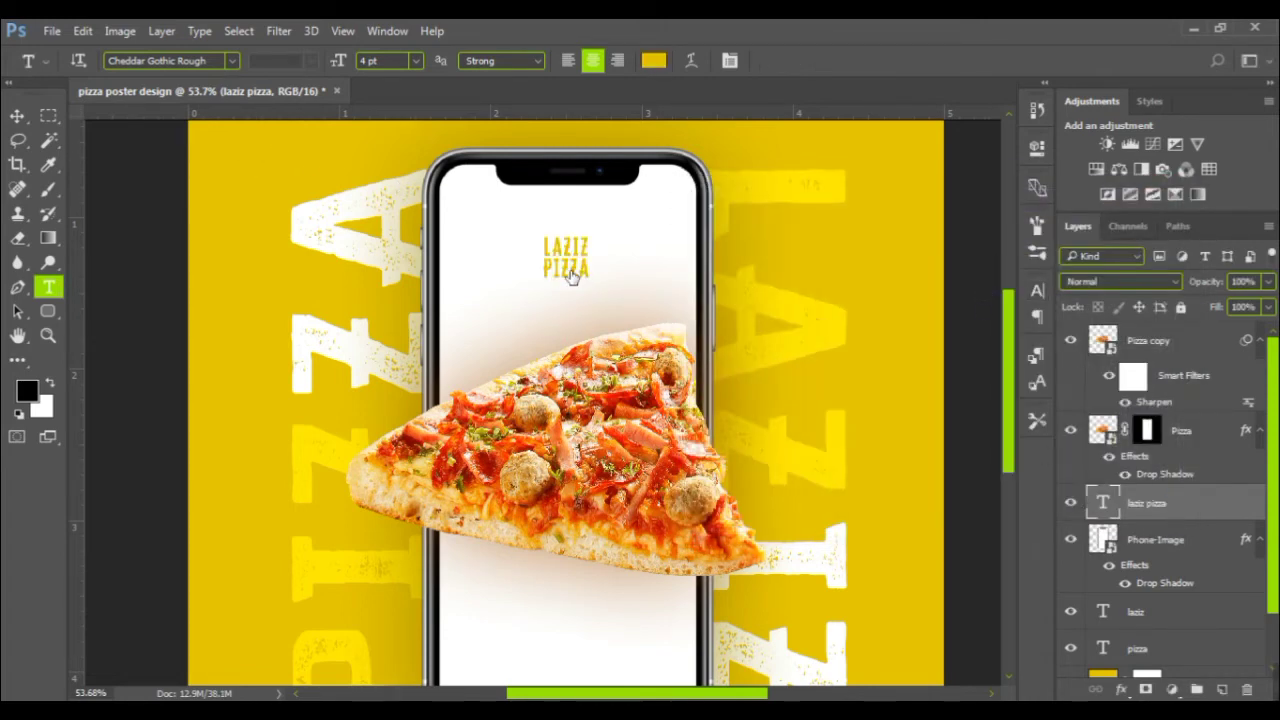
drag(580, 268, 572, 273)
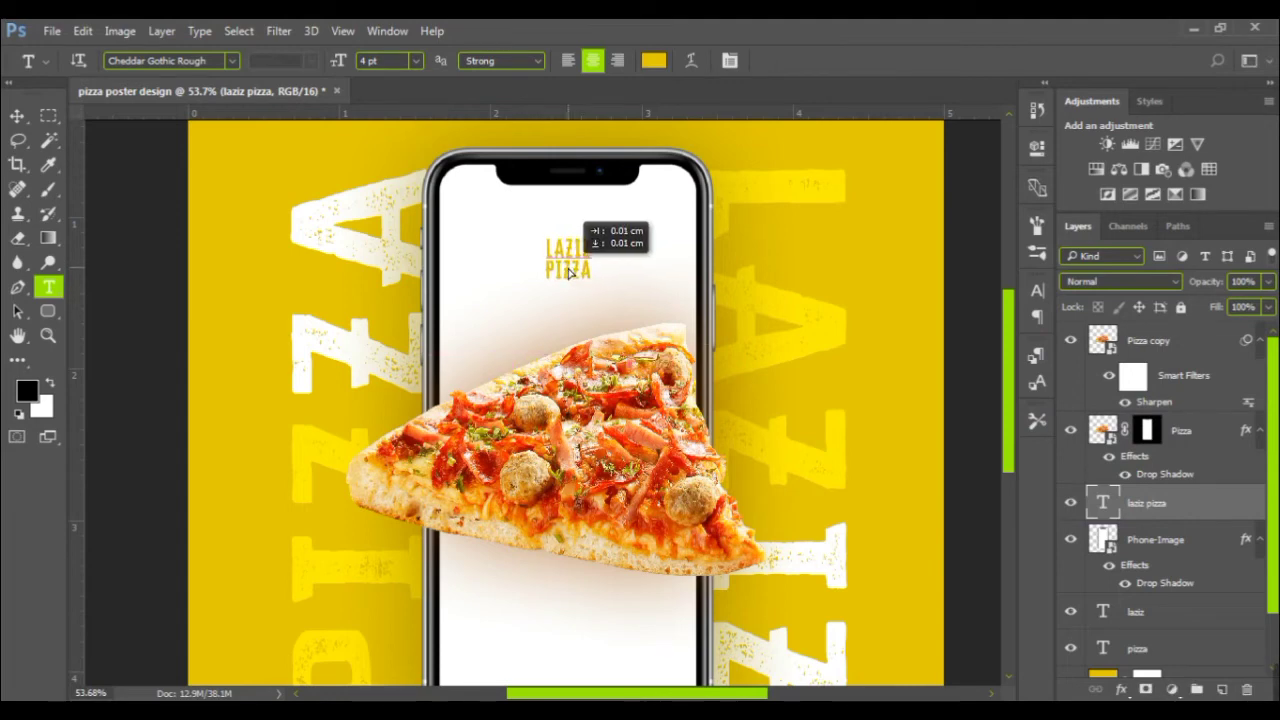
drag(572, 273, 577, 273)
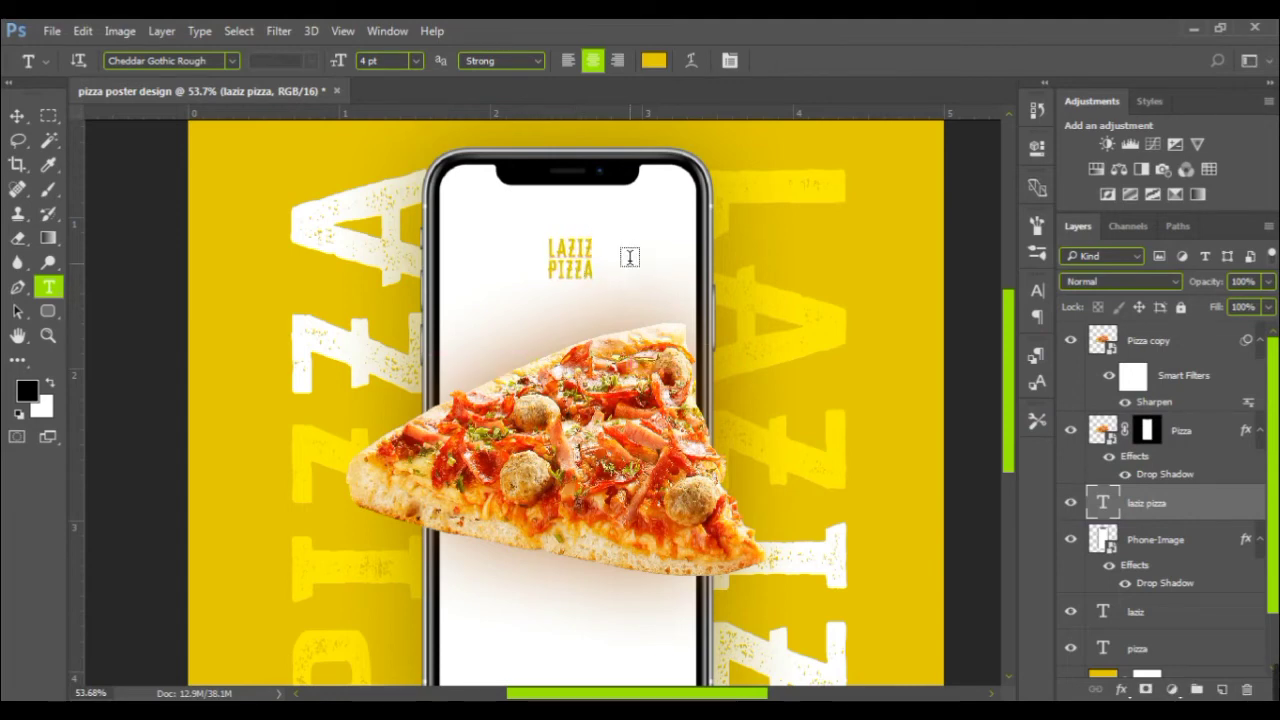
scroll(690, 321, down, 1)
scroll(690, 321, down, 2)
scroll(690, 321, up, 2)
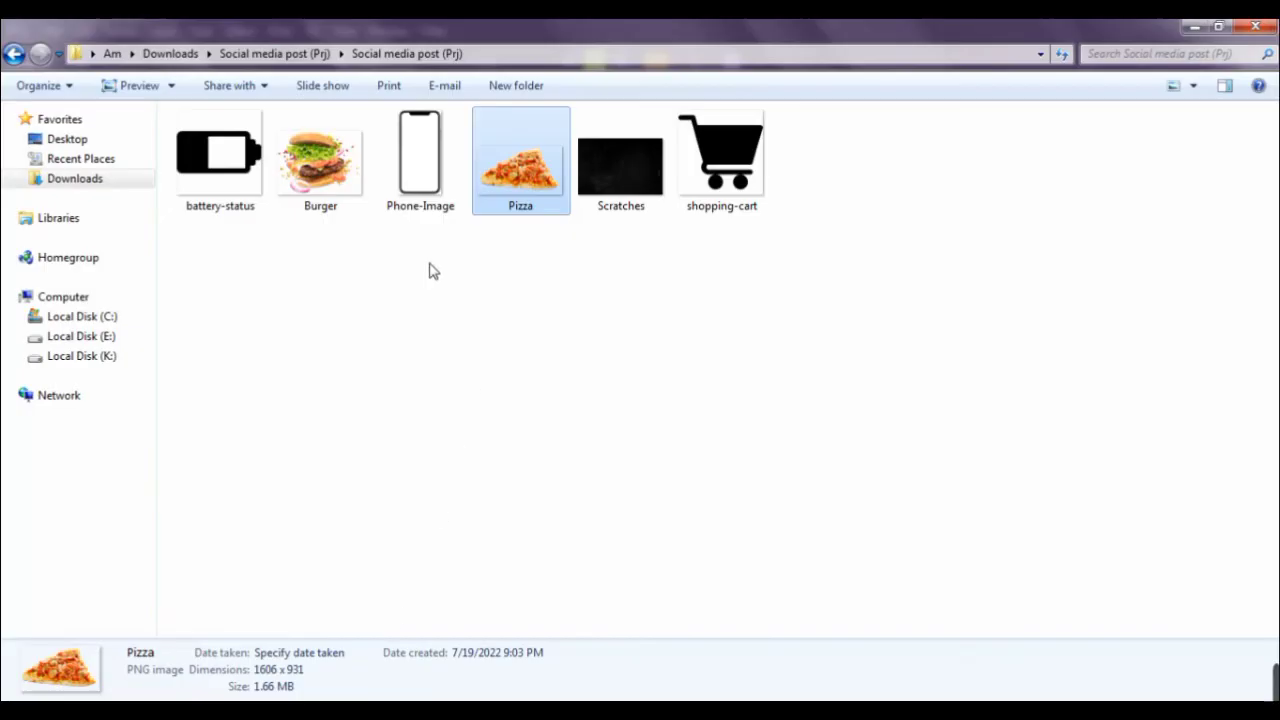
click(217, 200)
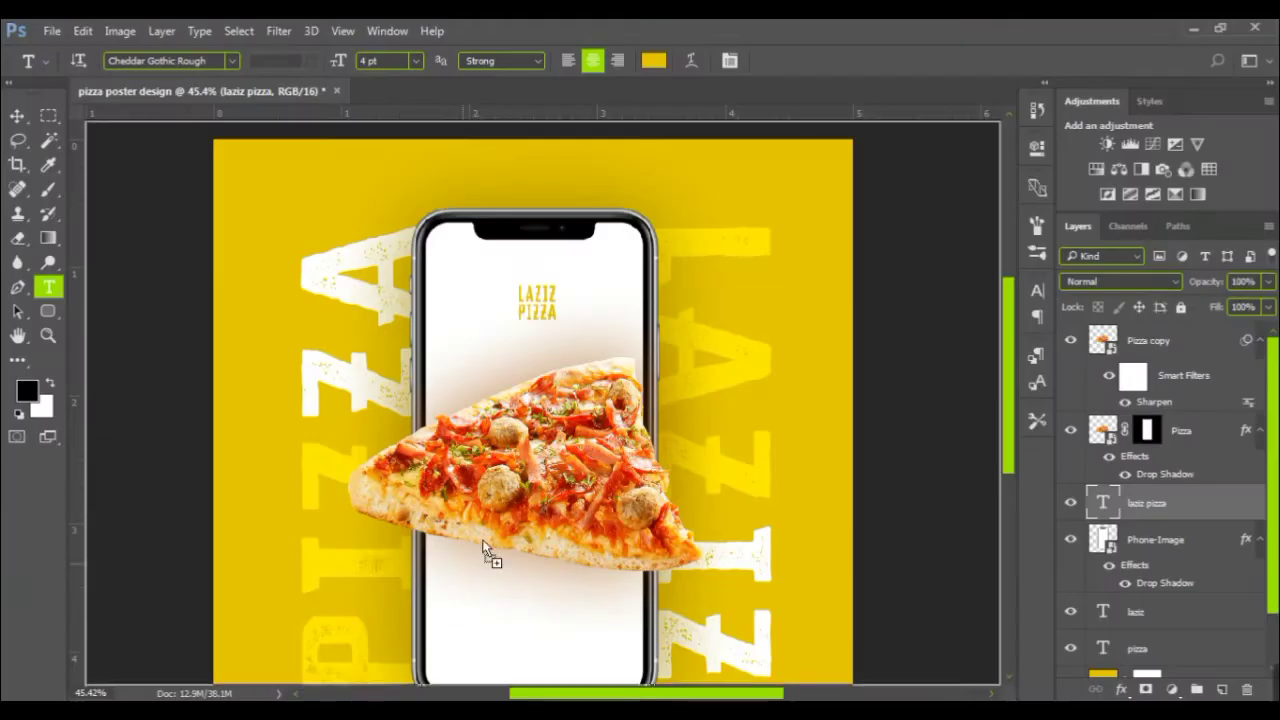
- Place battery-status, scale it proportionally to status-bar size, and set it top-right on the phone
drag(607, 283, 640, 365)
scroll(678, 406, down, 2)
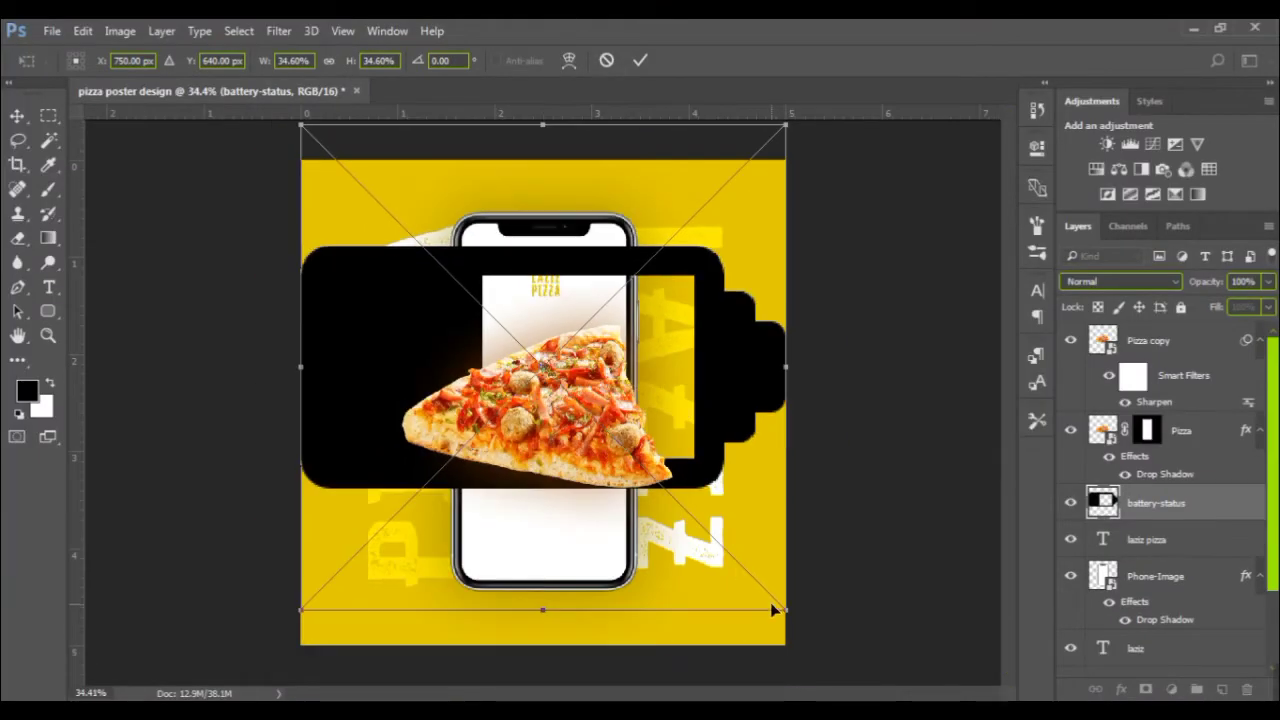
mouse_move(771, 608)
mouse_down()
mouse_move(726, 486)
mouse_move(594, 286)
mouse_move(398, 178)
mouse_move(560, 244)
mouse_move(705, 266)
mouse_move(645, 275)
mouse_move(620, 245)
mouse_up()
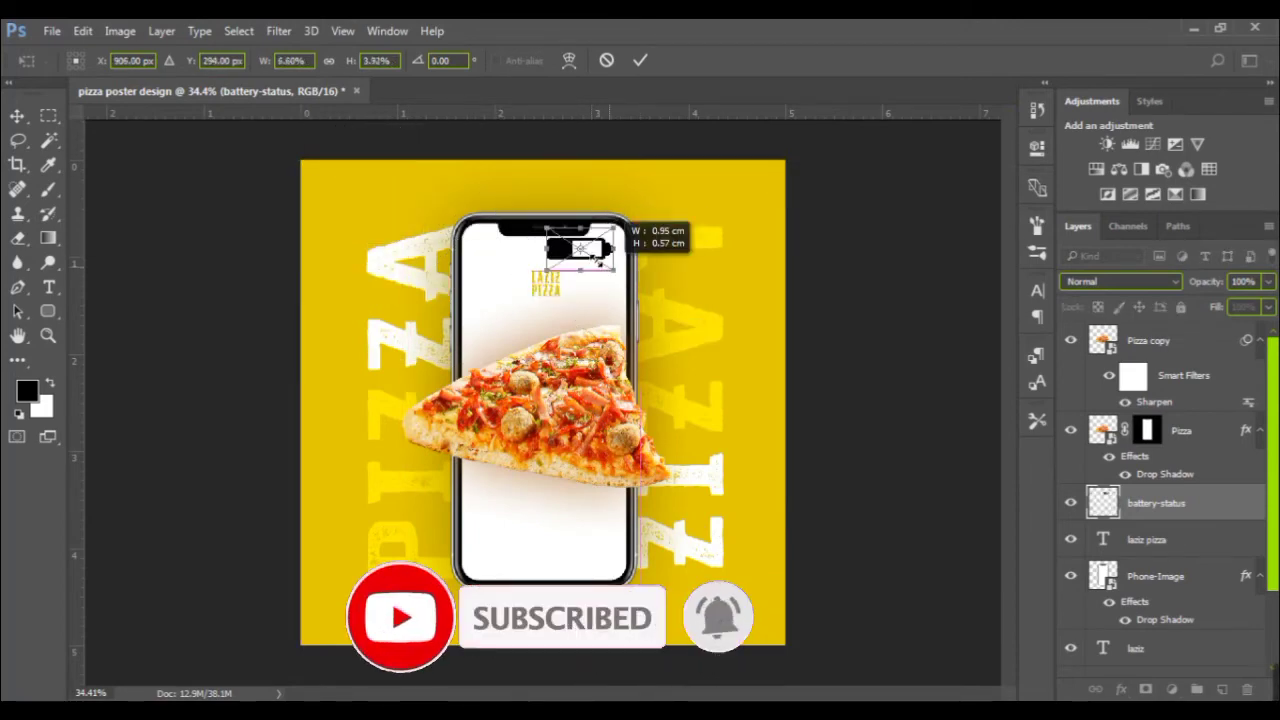
scroll(603, 215, up, 3)
scroll(603, 215, up, 1)
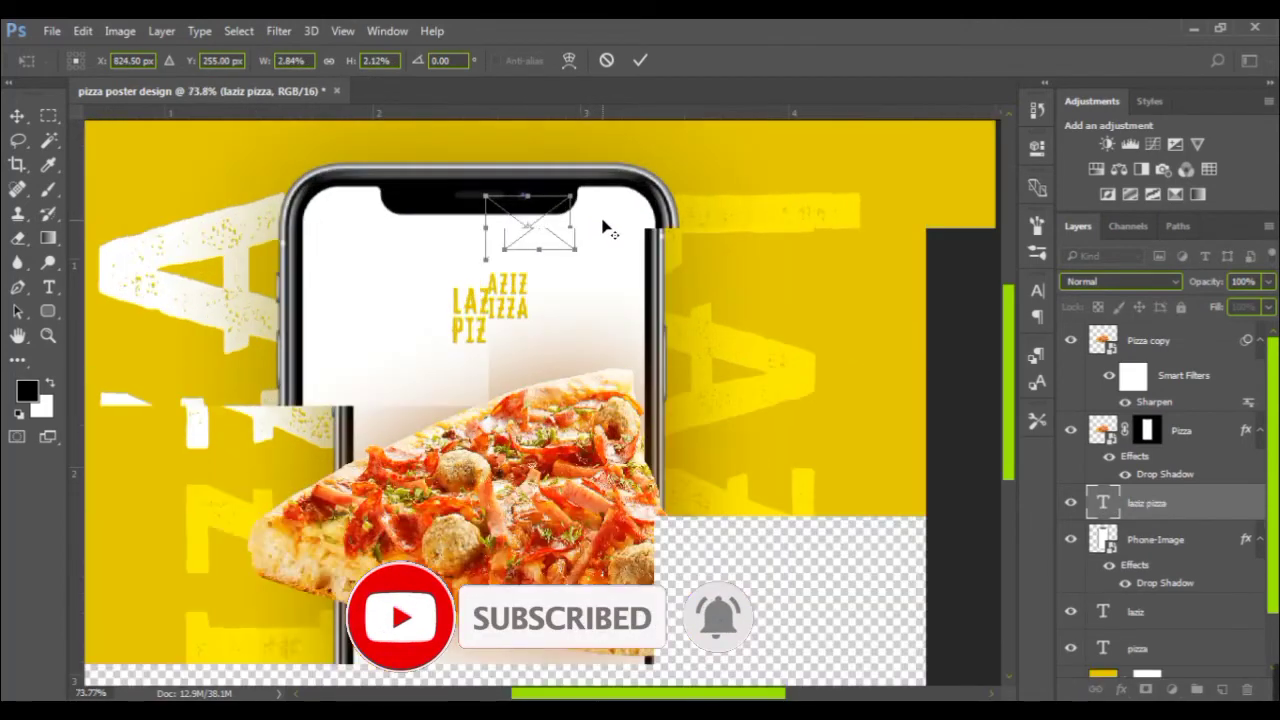
mouse_move(591, 243)
mouse_down()
mouse_move(515, 212)
mouse_move(633, 237)
mouse_up()
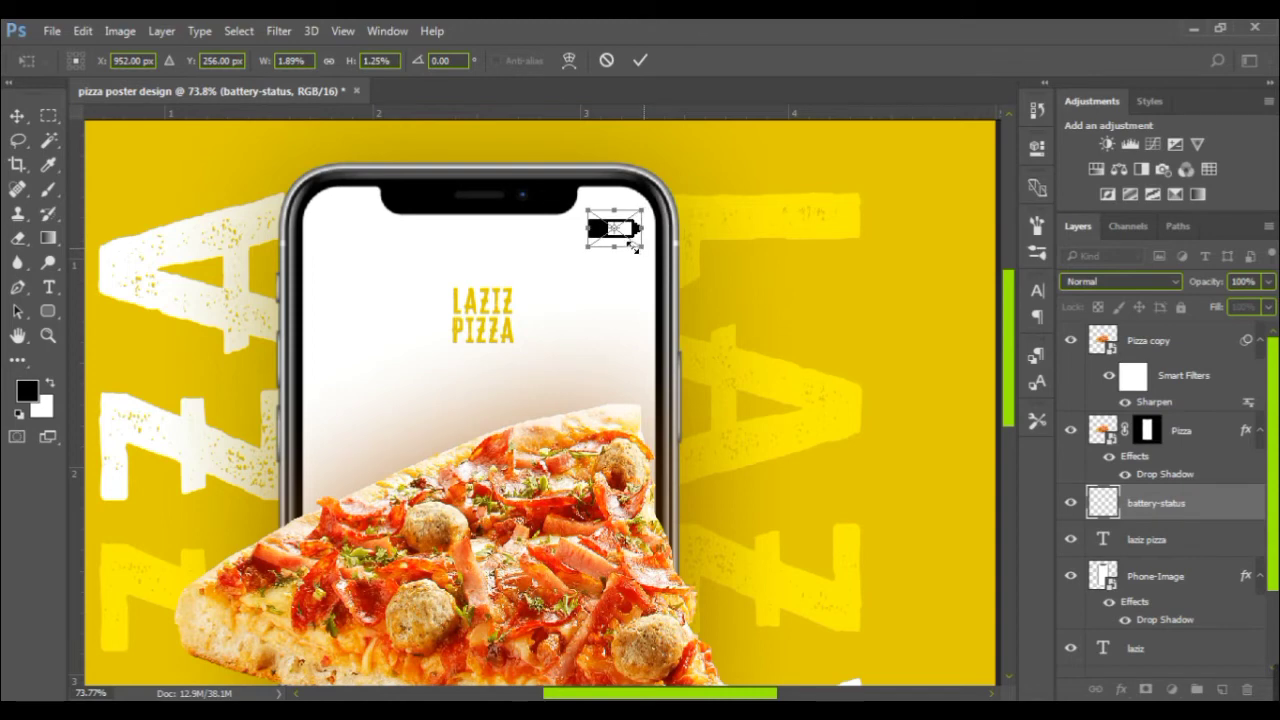
drag(645, 247, 630, 243)
click(329, 60)
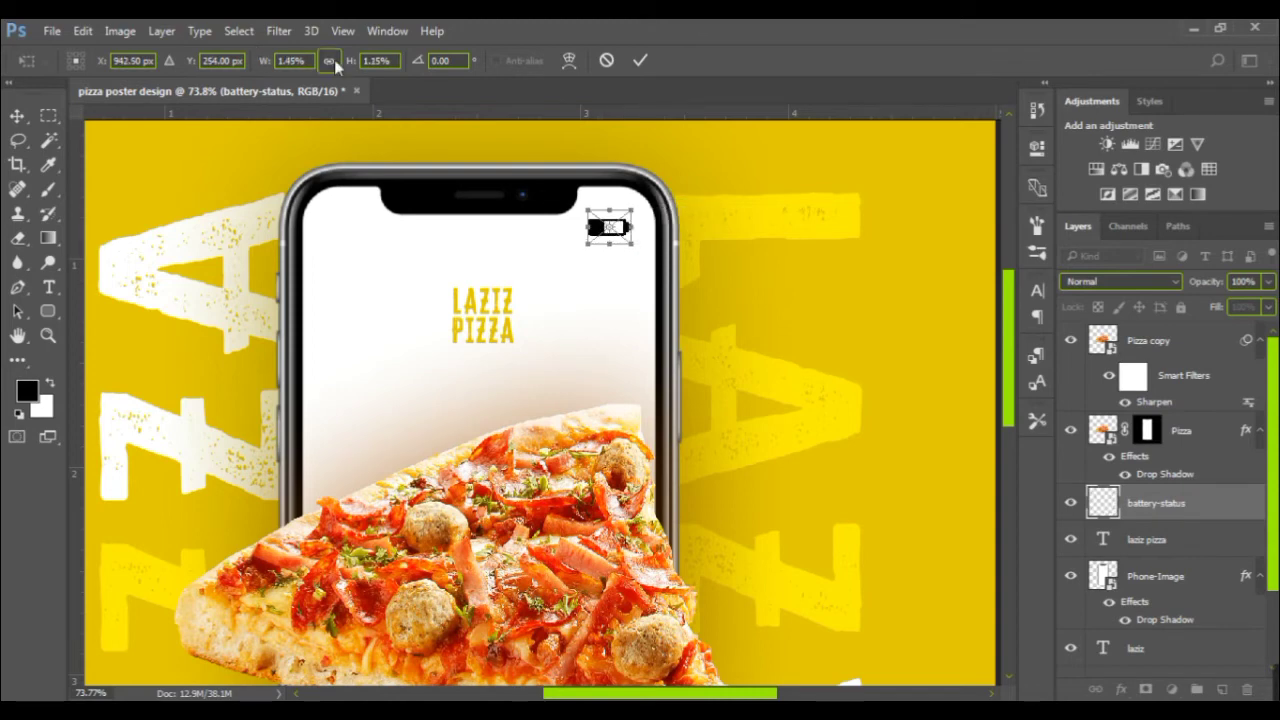
drag(633, 252, 625, 242)
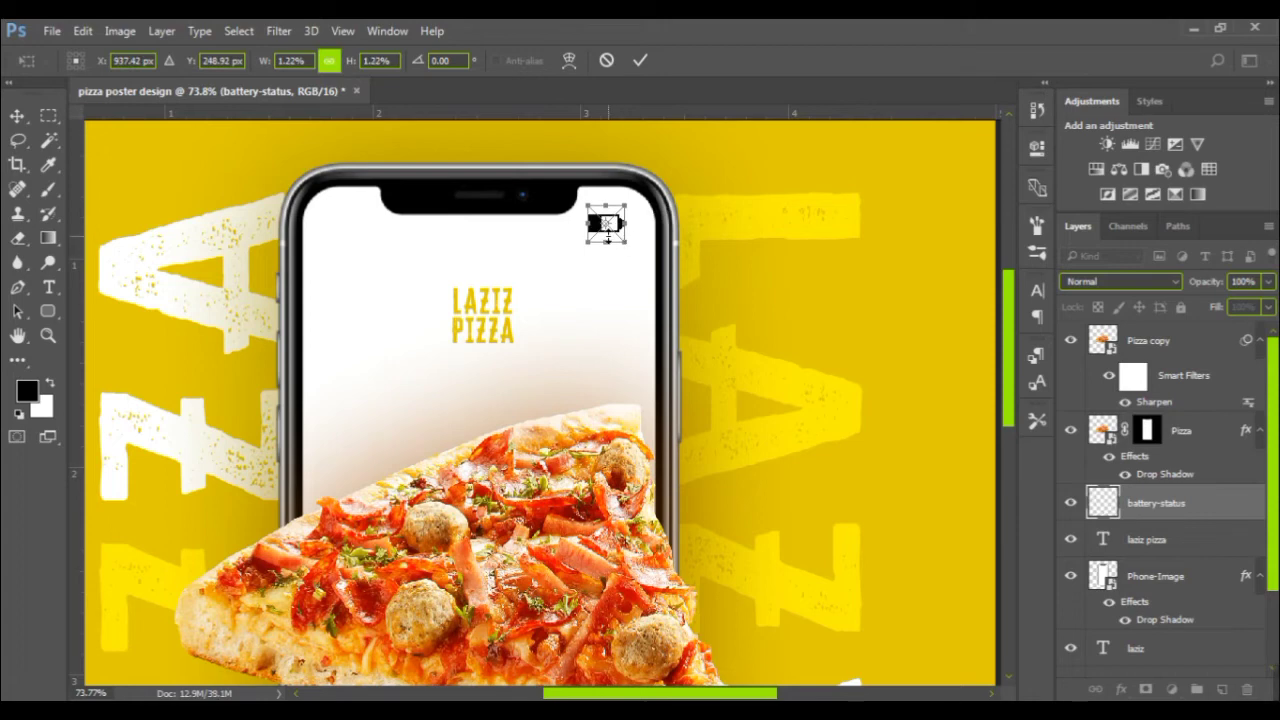
key(t)
drag(609, 238, 608, 233)
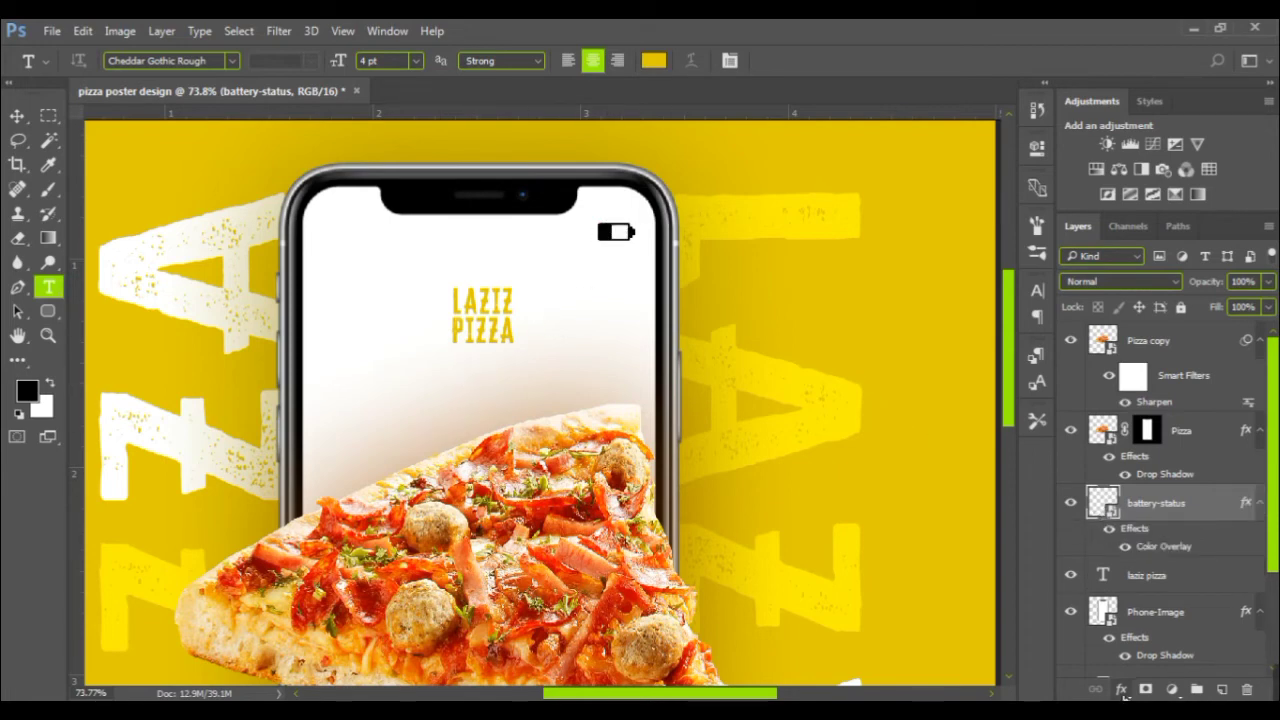
- Add a yellow Color Overlay (e3cb02) to the battery icon
click(1121, 689)
click(1110, 596)
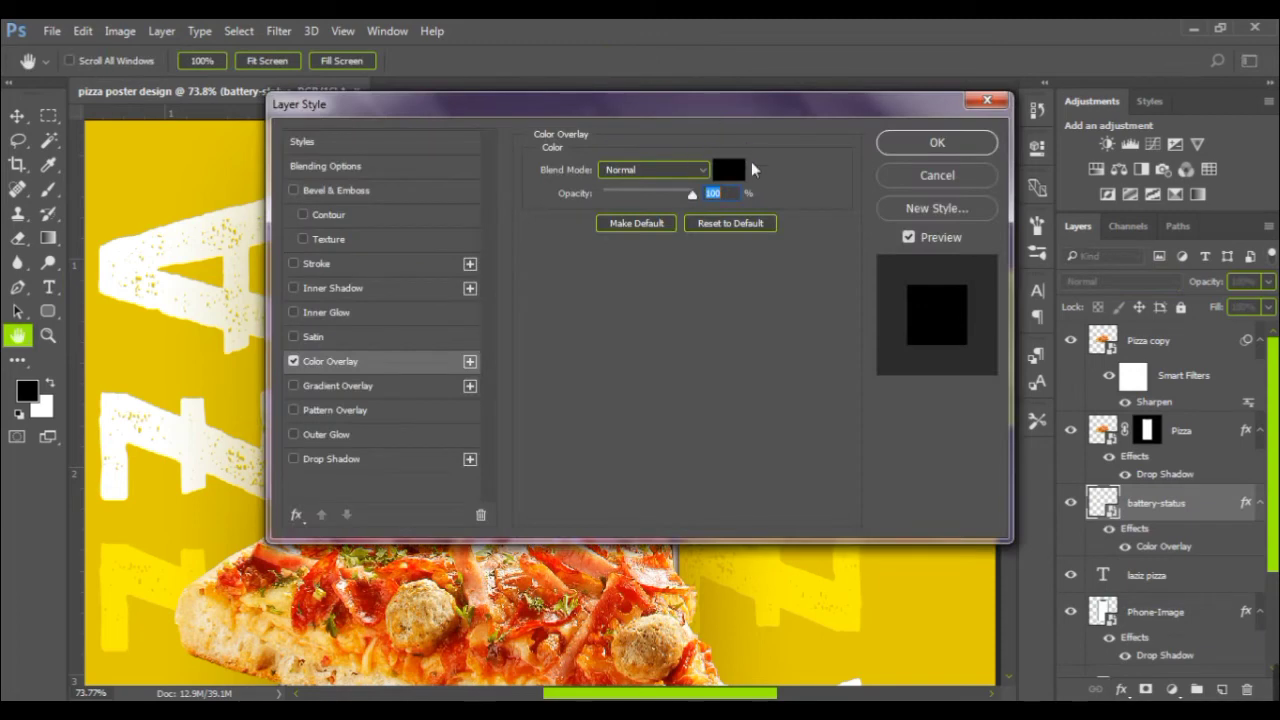
click(729, 170)
click(137, 178)
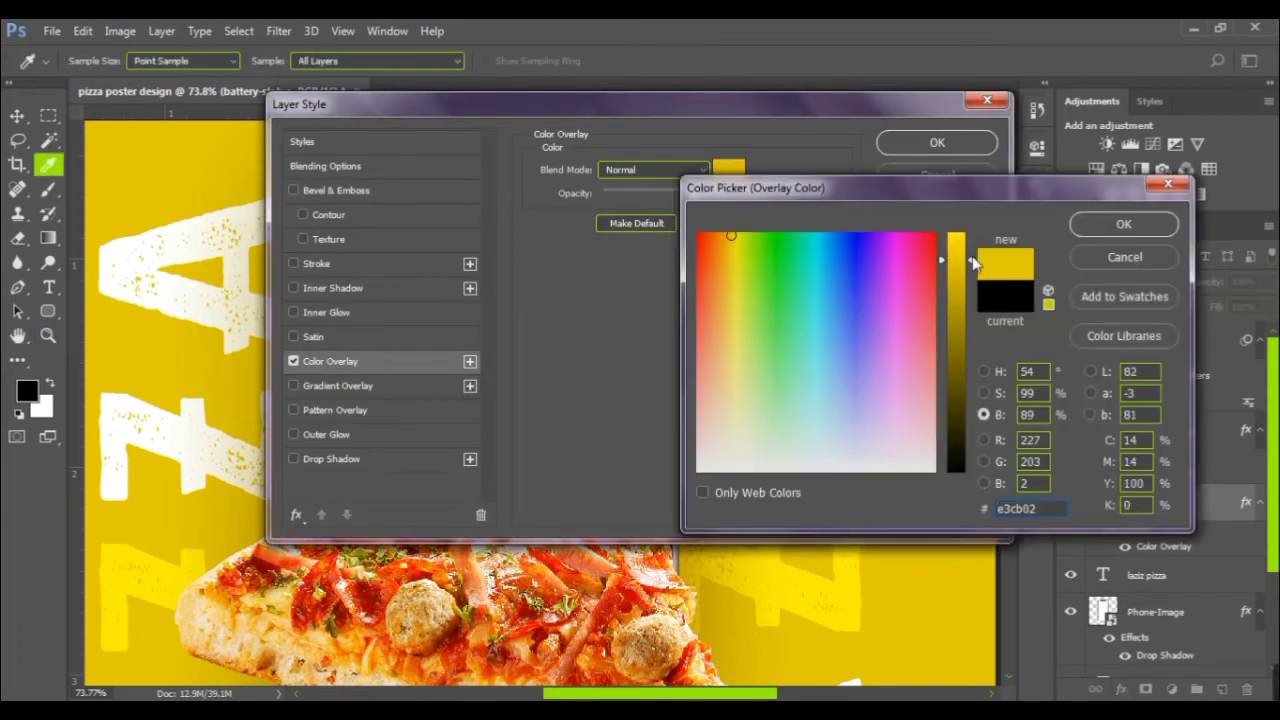
click(1124, 224)
click(965, 142)
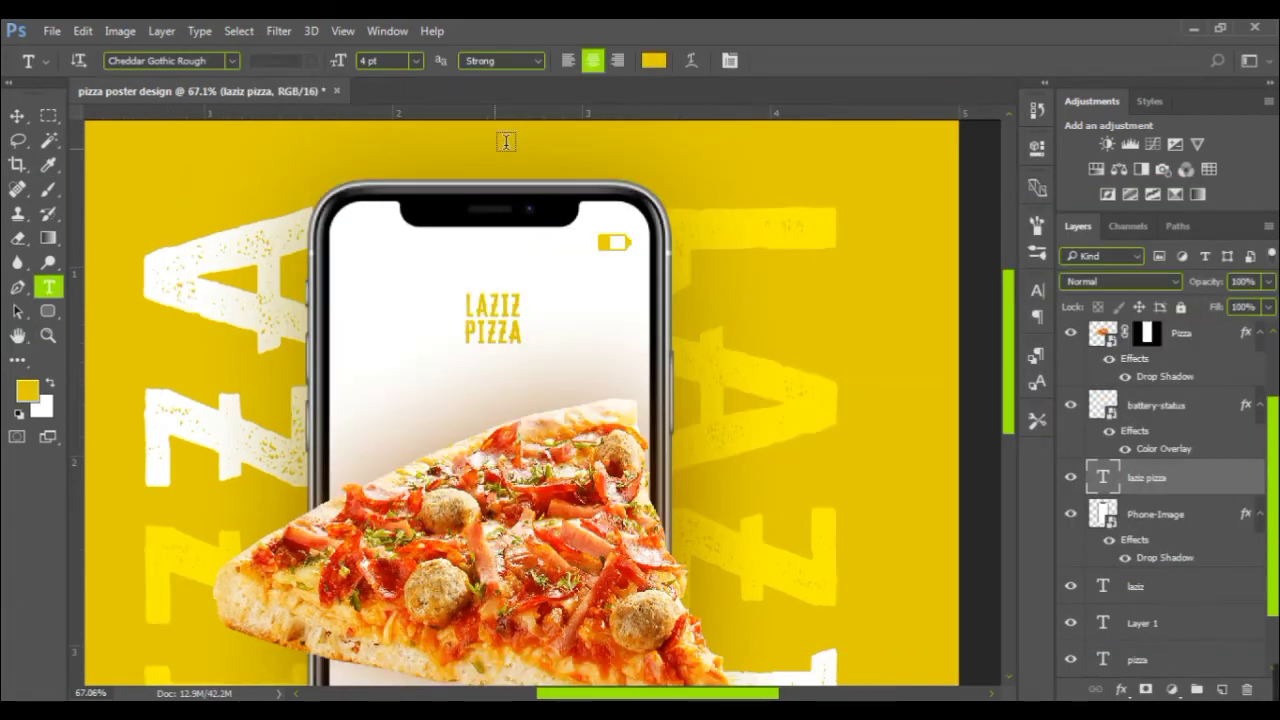
- Add a small yellow 18:00 clock text at the phone screen's top-left
click(494, 148)
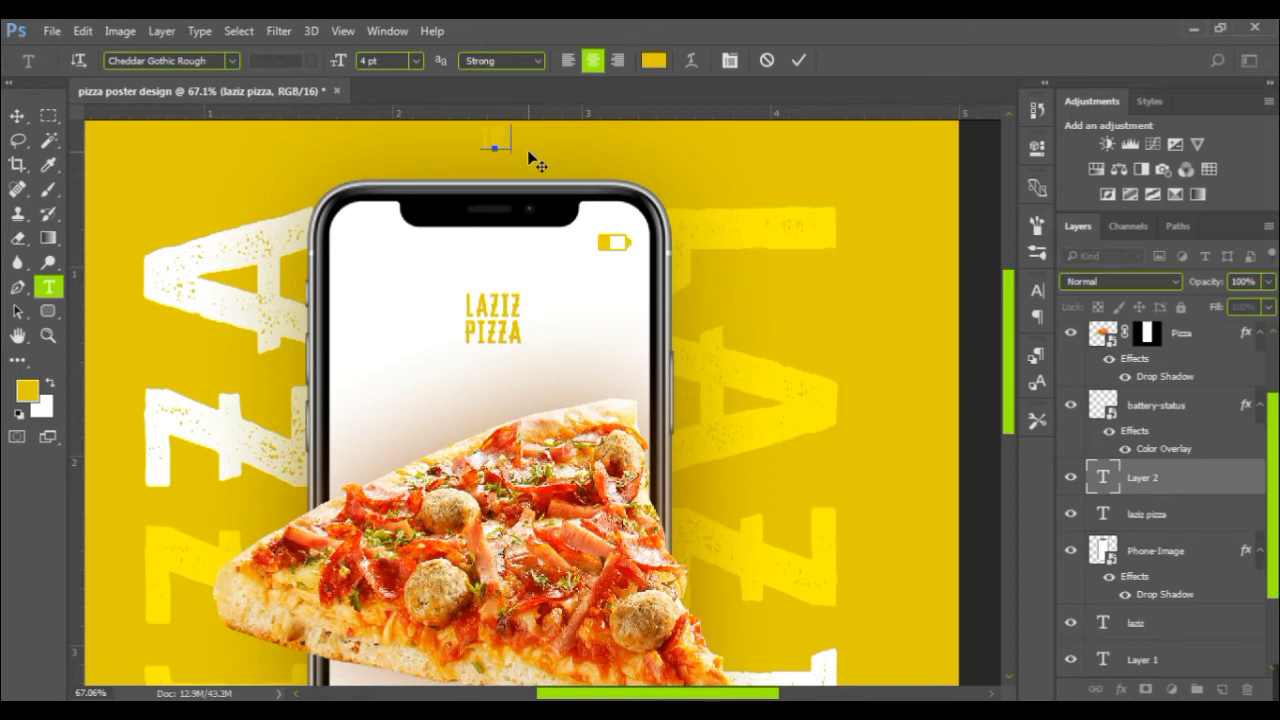
mouse_move(530, 158)
mouse_down()
mouse_move(465, 218)
mouse_move(390, 242)
mouse_move(401, 246)
mouse_up()
text(18:00)
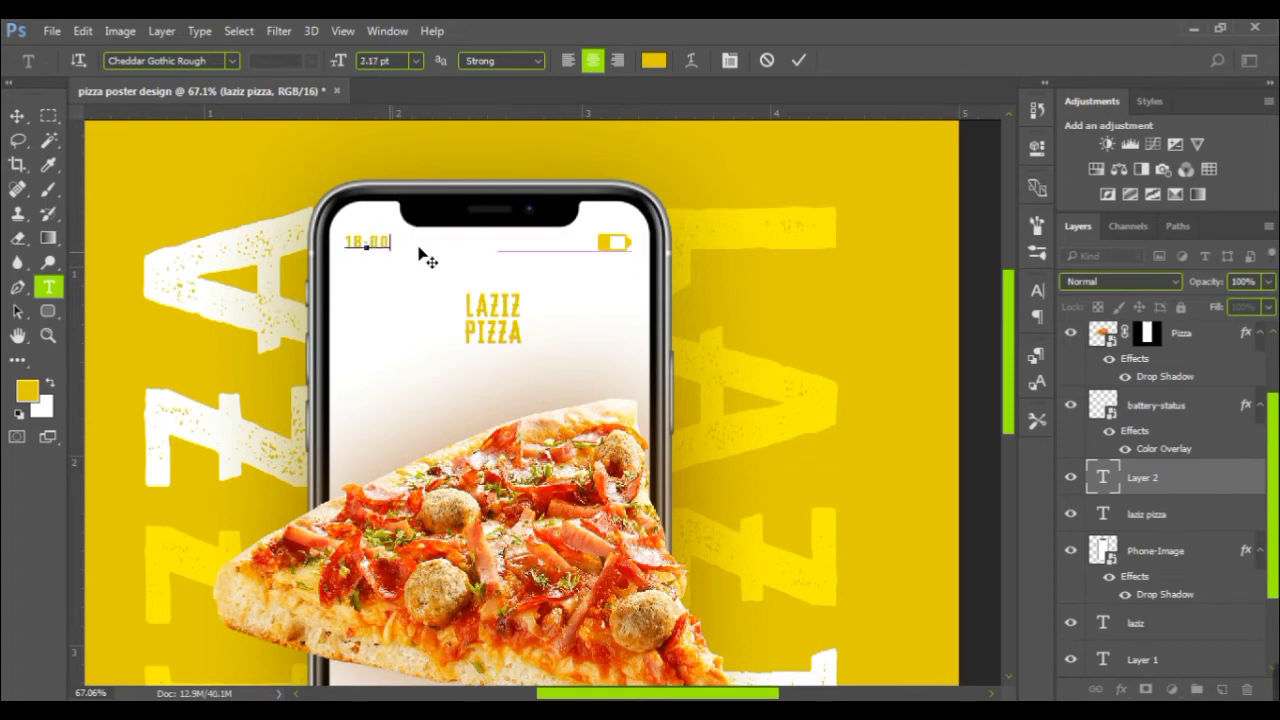
click(1143, 519)
scroll(558, 328, down, 1)
scroll(558, 328, down, 1)
scroll(558, 328, down, 1)
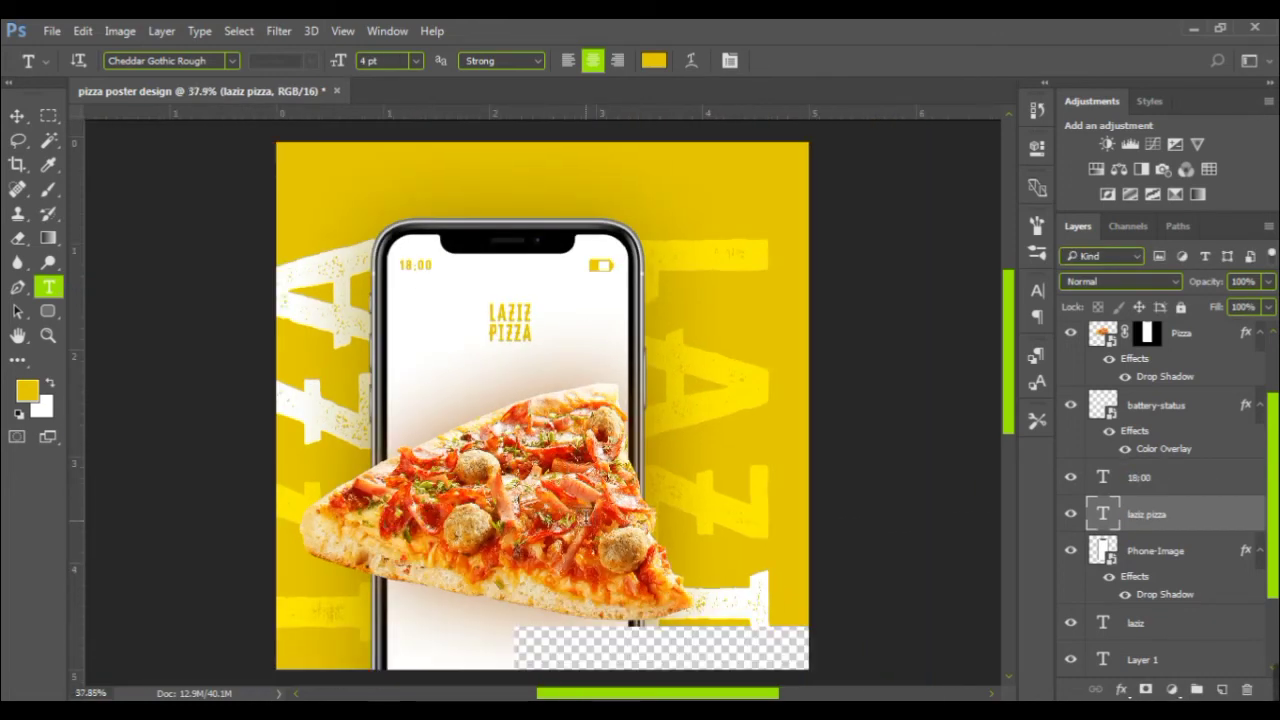
scroll(606, 615, up, 1)
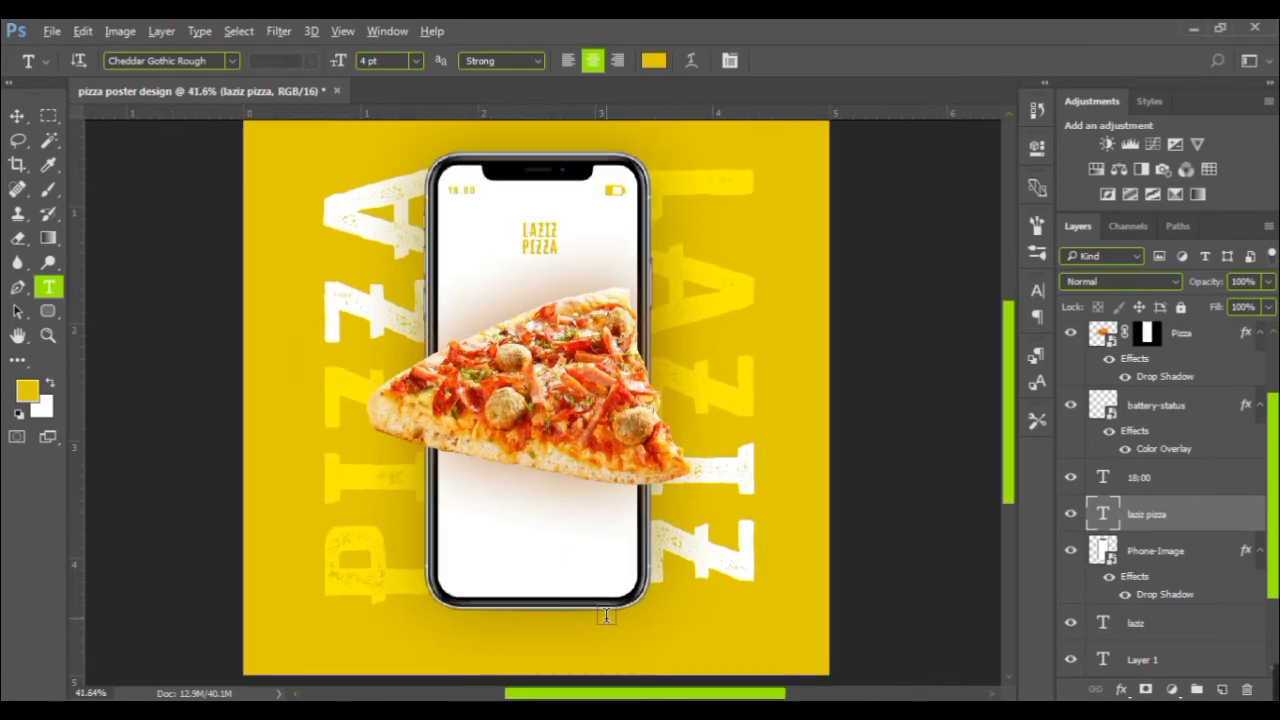
scroll(606, 615, up, 3)
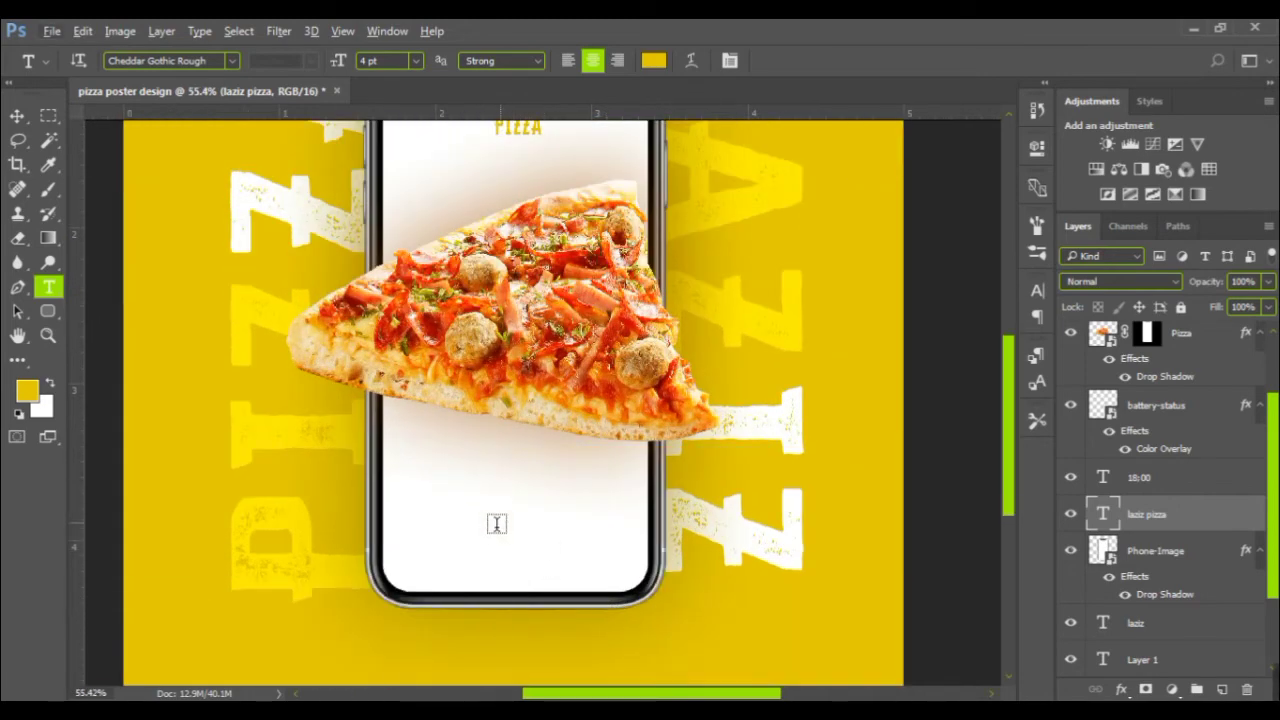
- Duplicate the 18:00 text and move the copy near the phone screen's bottom
click(1184, 486)
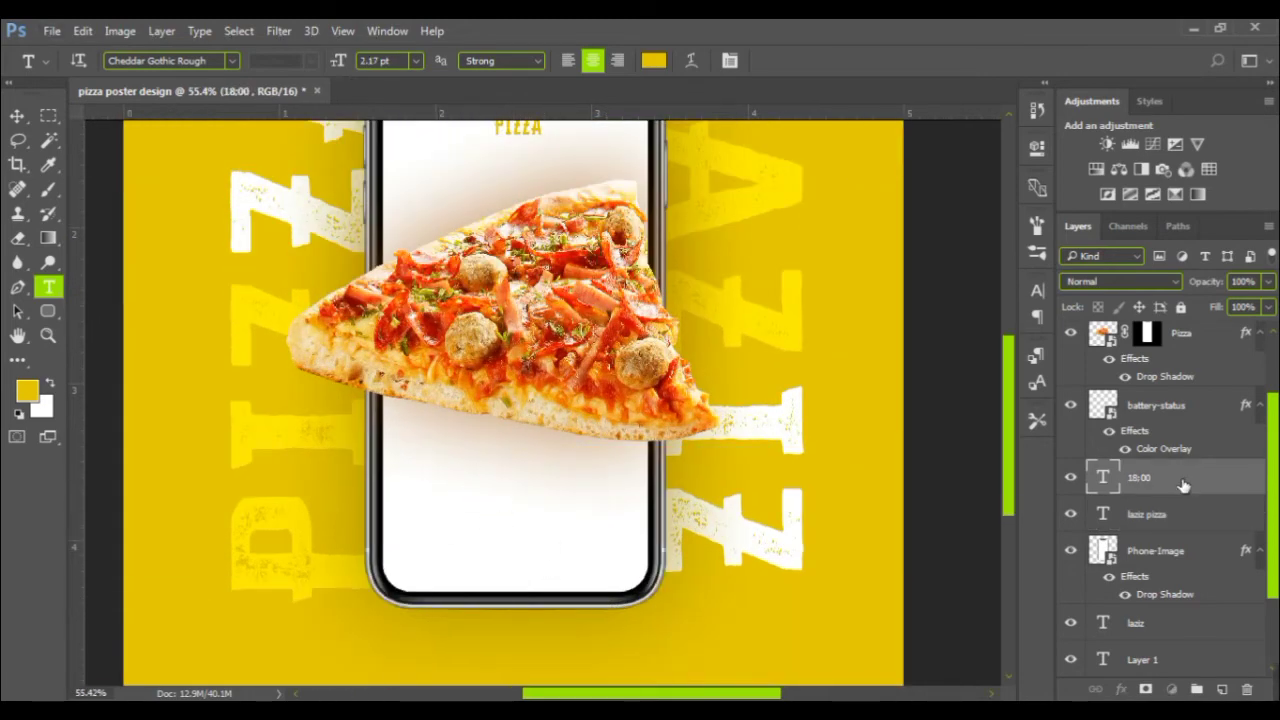
key(ctrl+j)
scroll(637, 289, up, 2)
scroll(637, 289, up, 1)
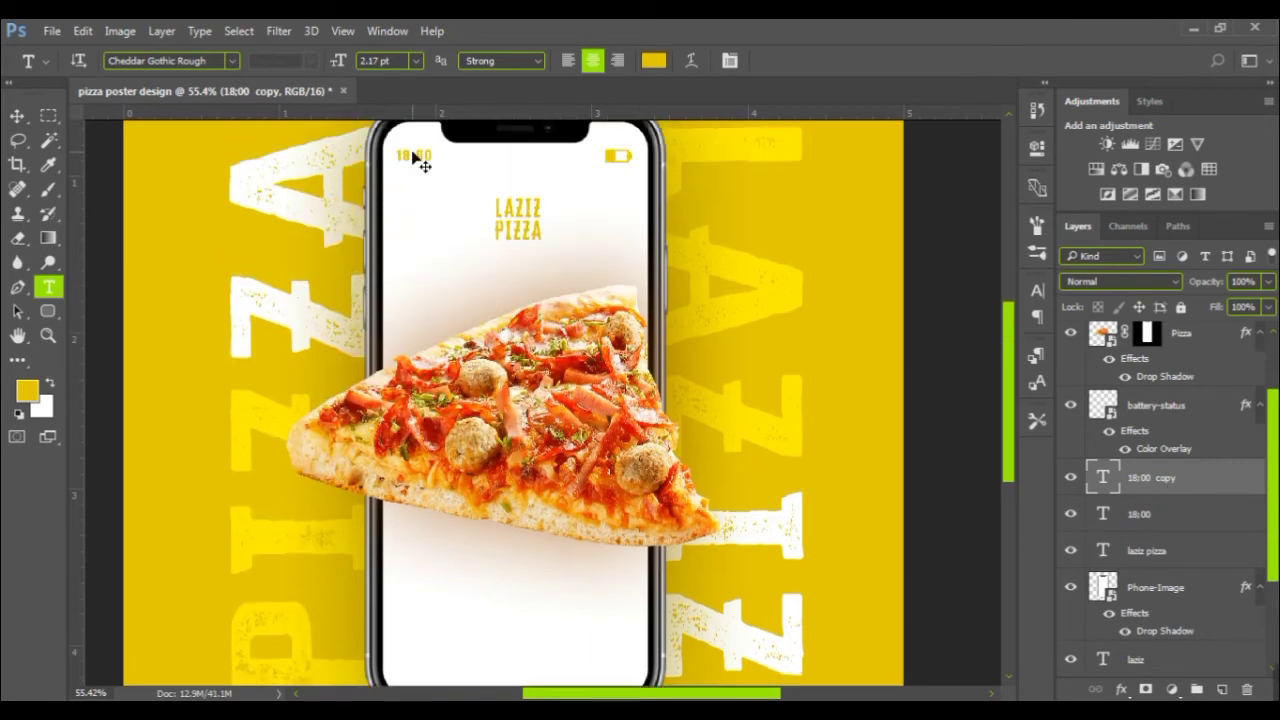
drag(414, 156, 515, 632)
scroll(520, 610, right, 1)
scroll(515, 615, down, 1)
scroll(500, 617, down, 1)
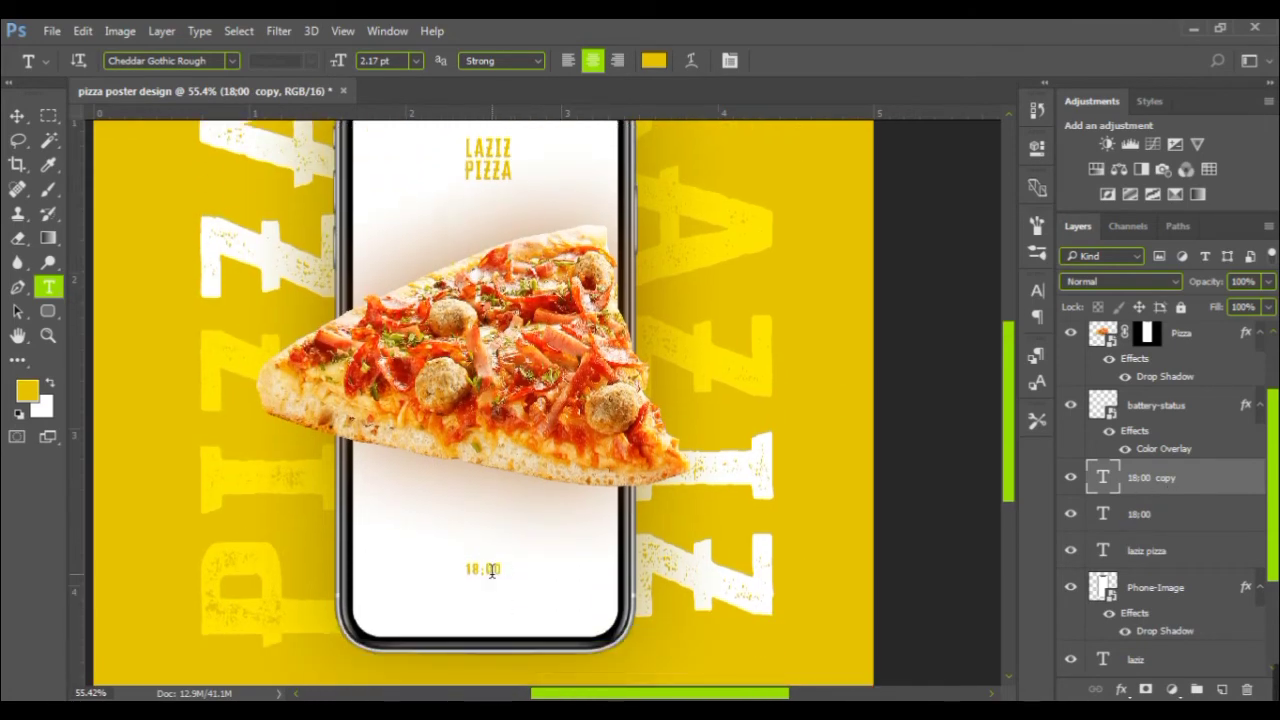
- Retype the copy as 'YOUR ORDER HAS BEEN PLACED'
click(497, 569)
text(YOUR O)
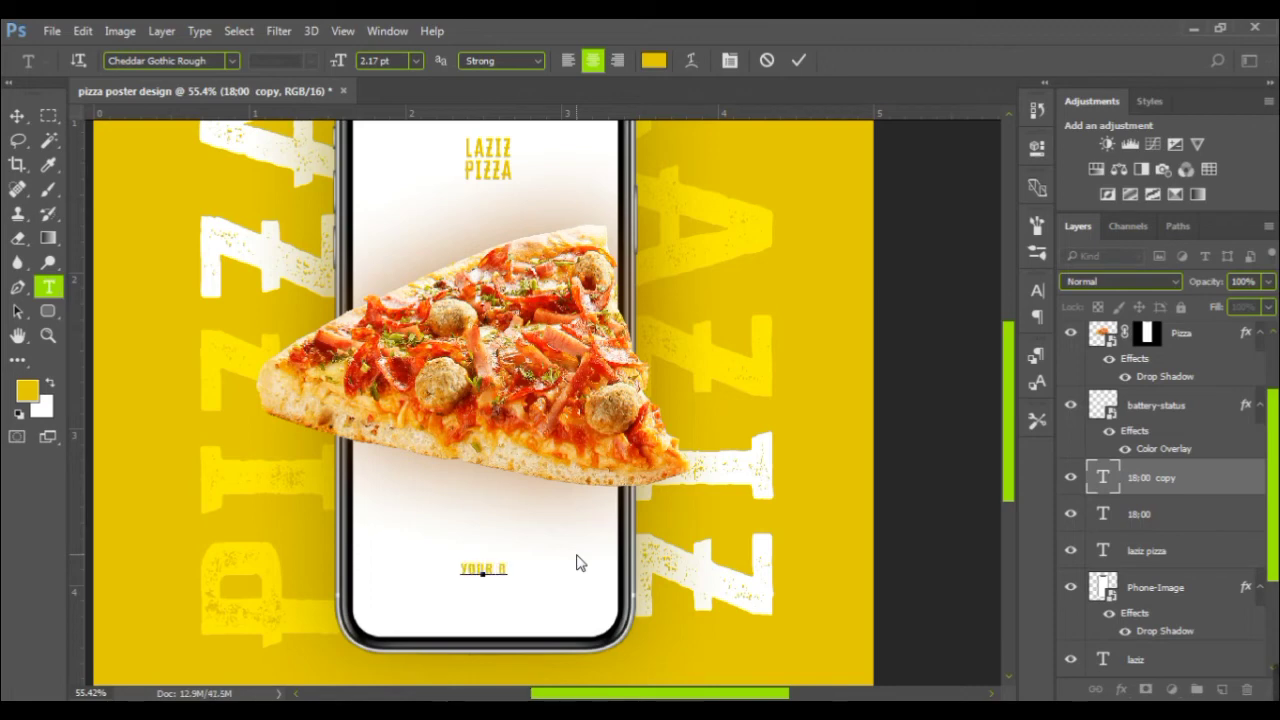
text(r)
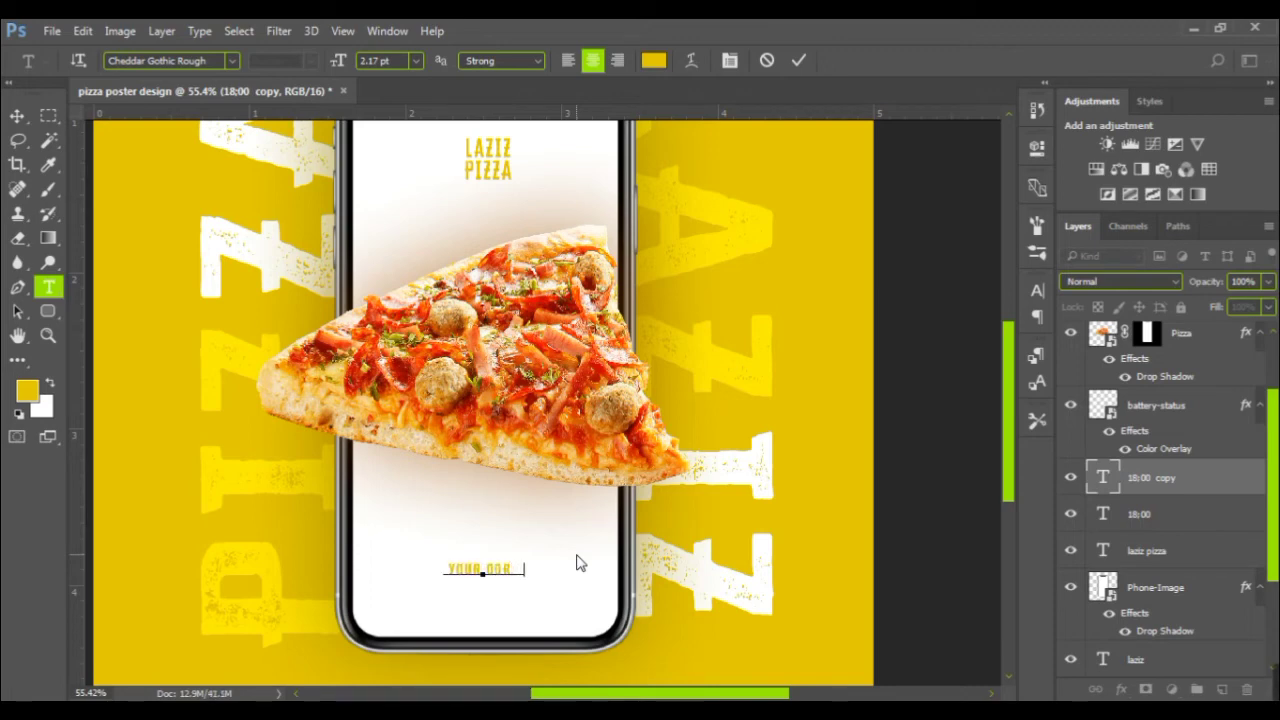
text(der)
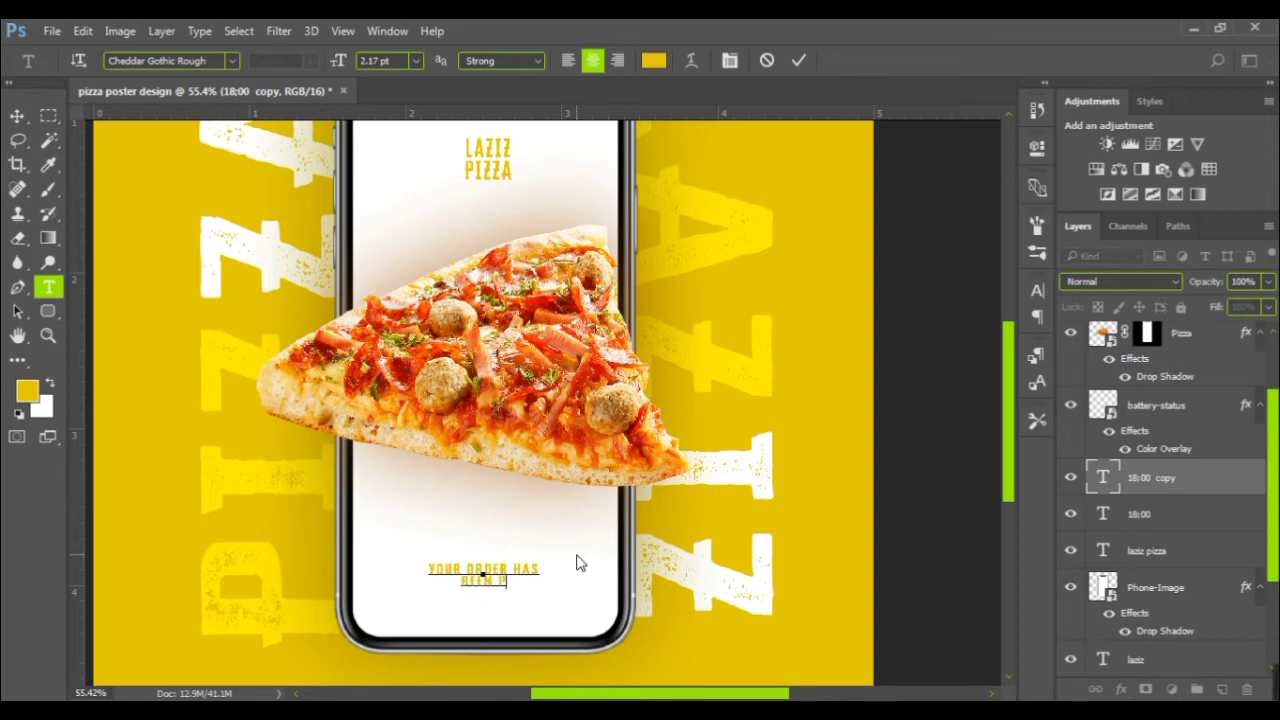
text(i)
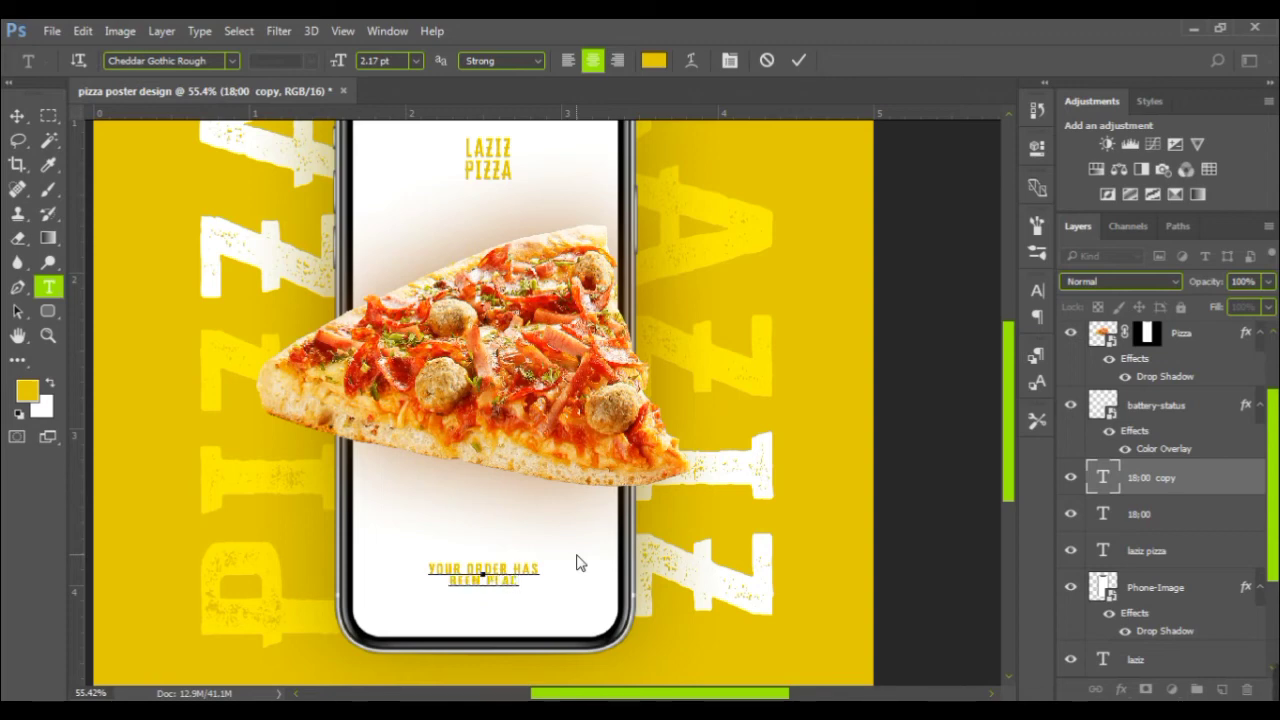
text(ed)
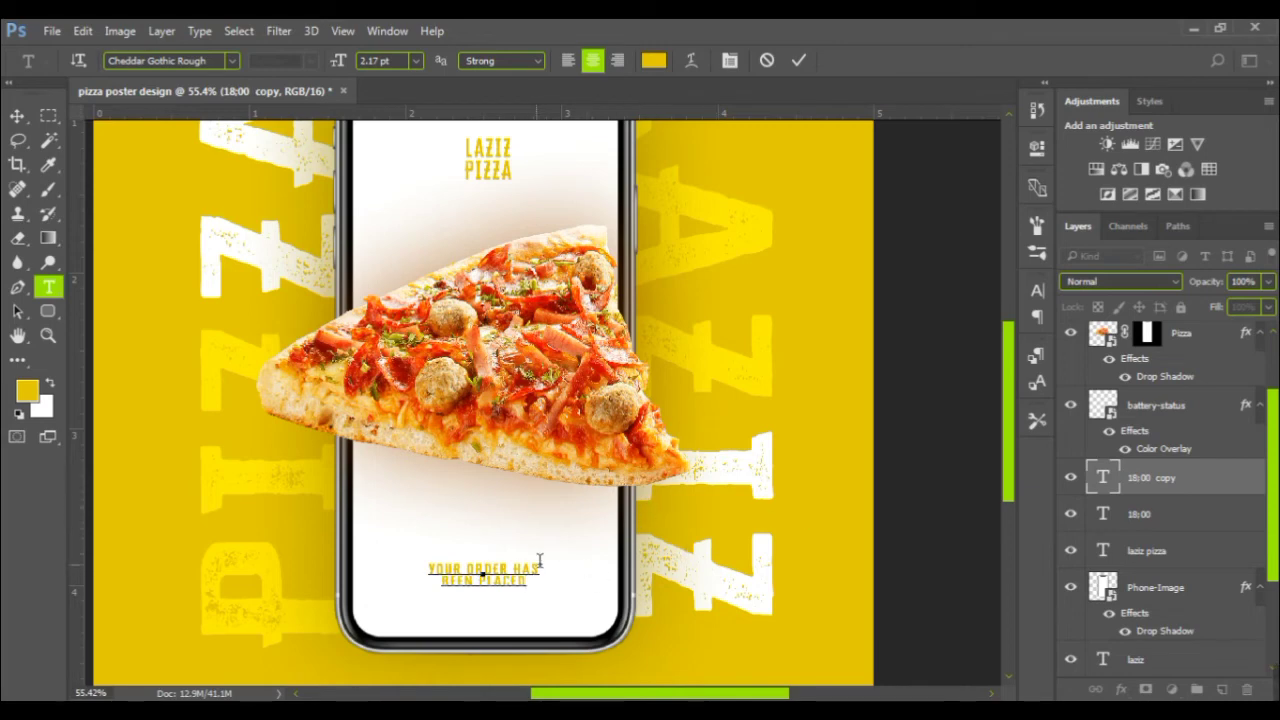
- Widen the order message's leading in the Character panel and commit it
drag(533, 583, 430, 565)
key(ctrl+t)
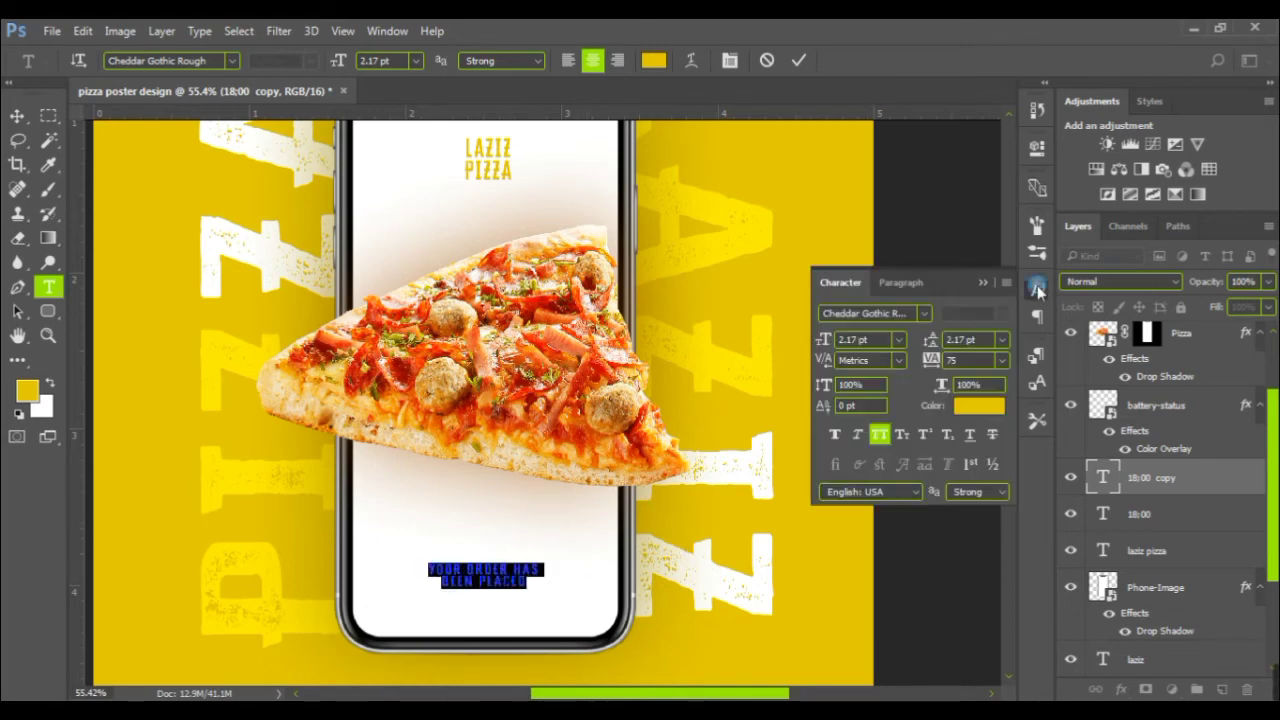
drag(933, 342, 950, 342)
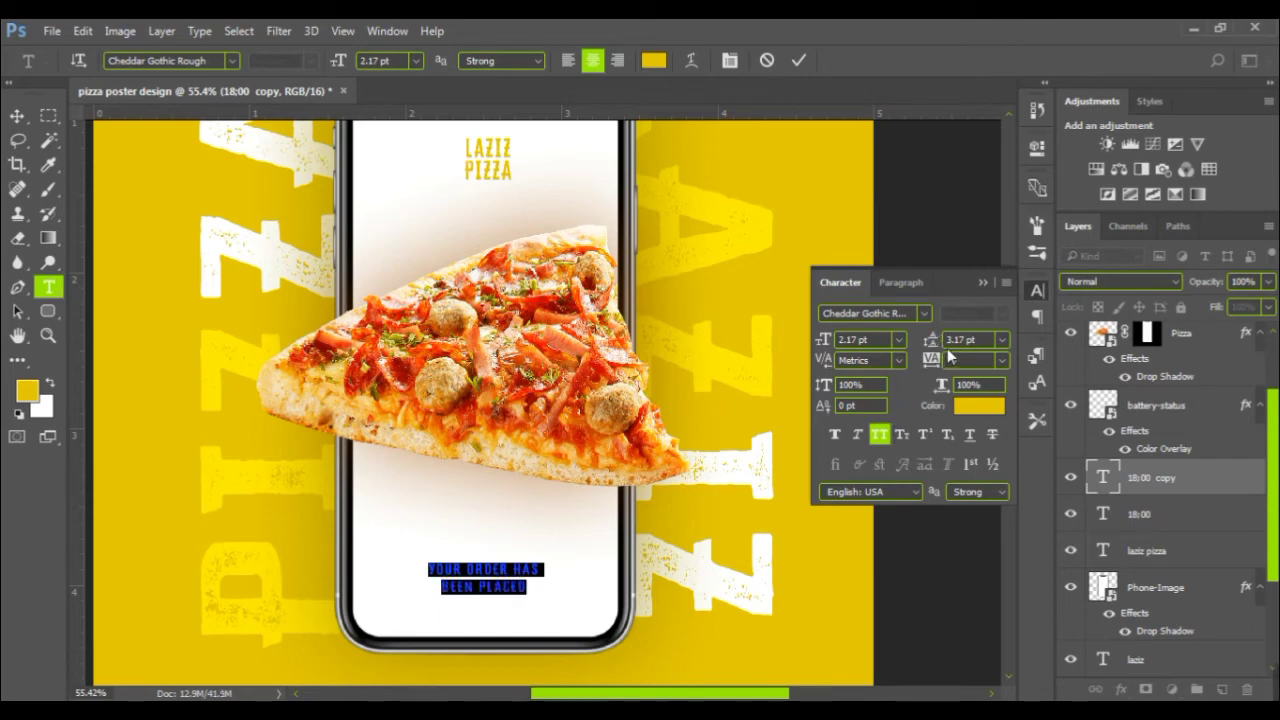
click(935, 343)
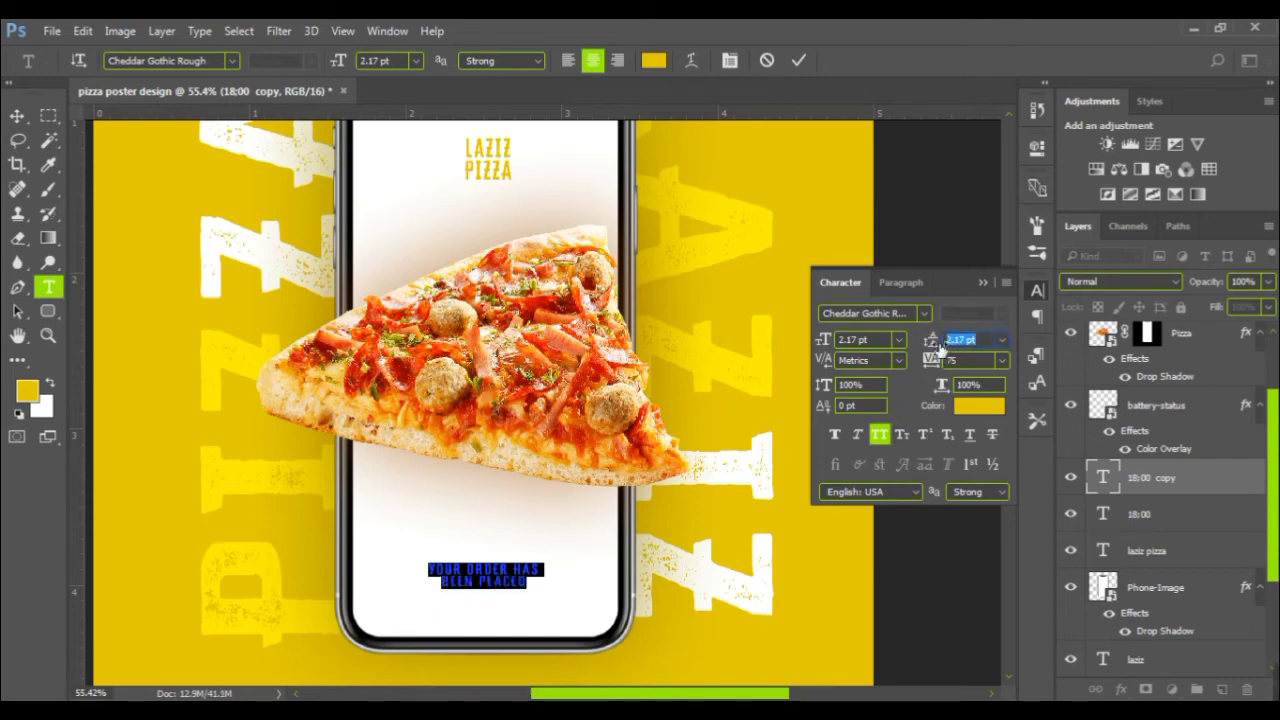
text(3)
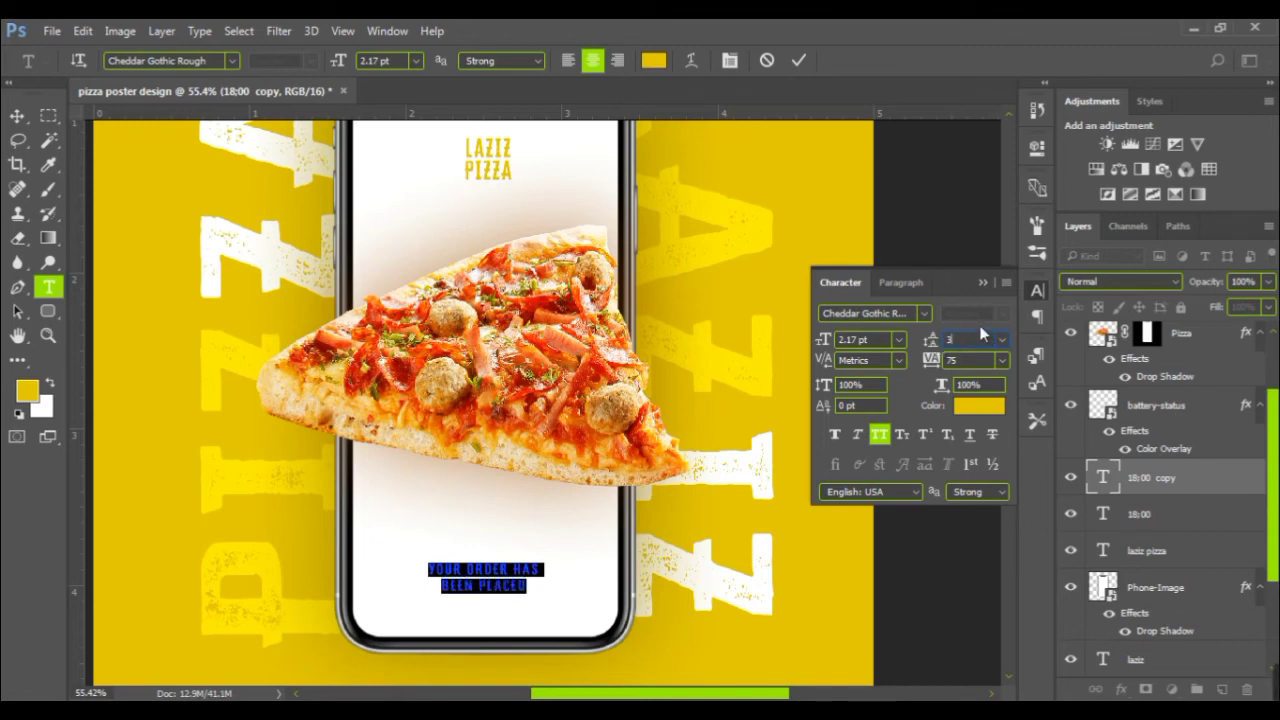
key(Return)
click(694, 583)
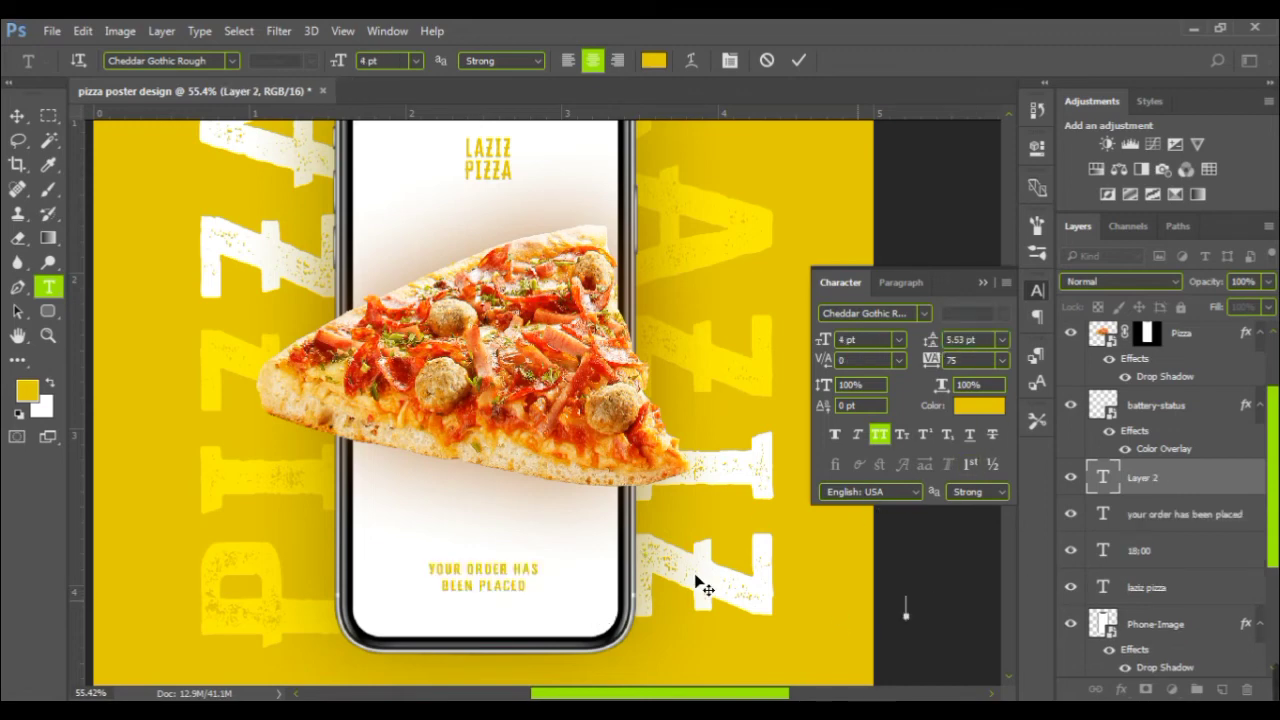
key(Escape)
click(983, 284)
- Bring in shopping-cart.png and shrink it proportionally to a small icon above the order message
key(alt+Tab)
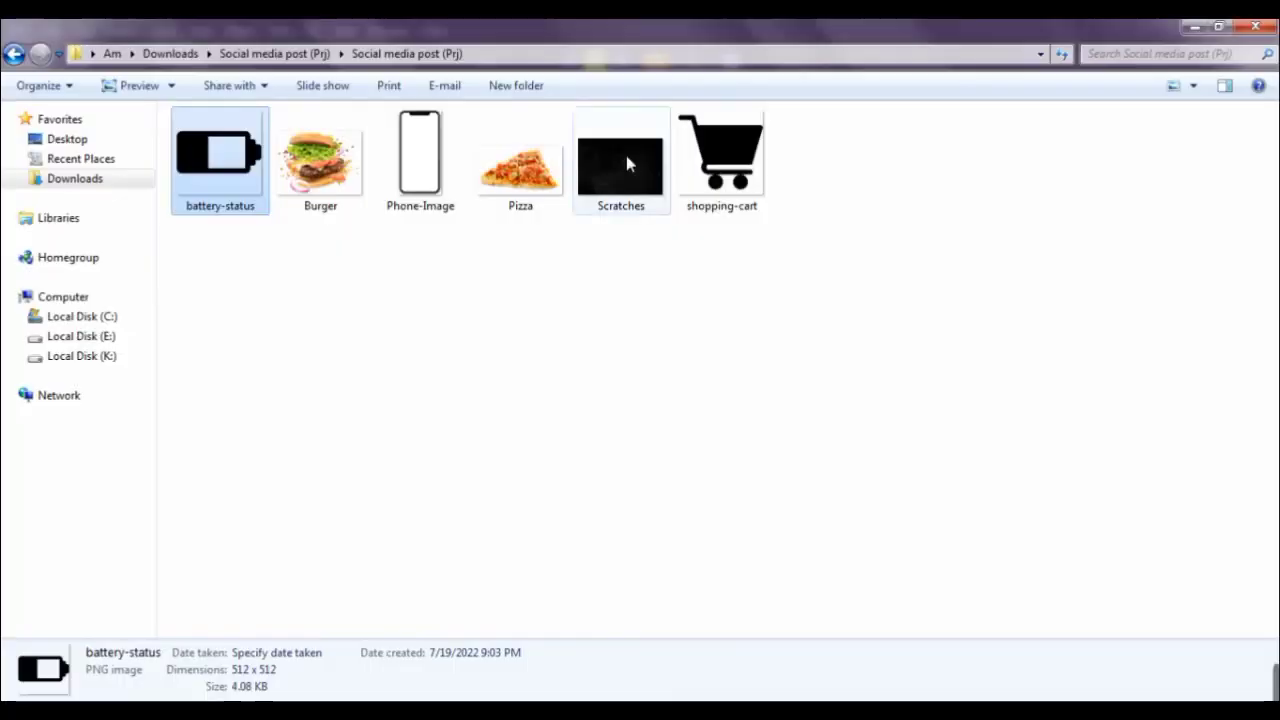
drag(717, 160, 520, 547)
scroll(528, 520, down, 3)
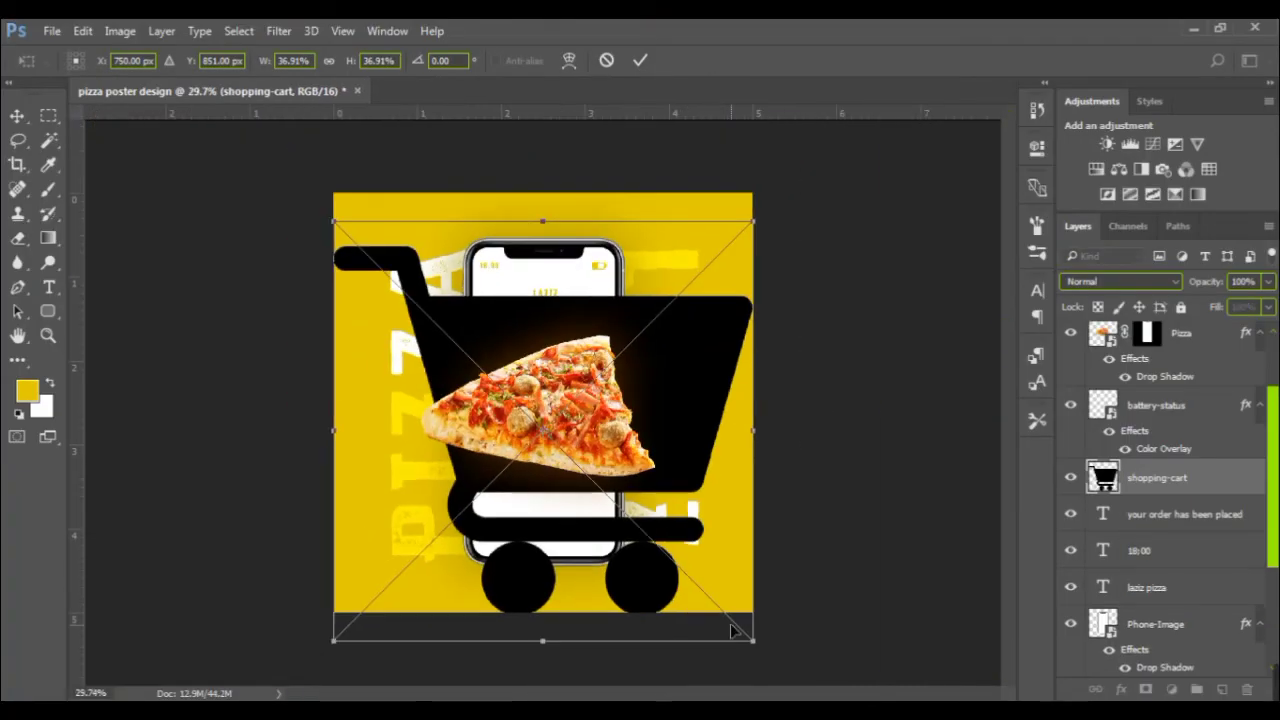
mouse_move(736, 632)
mouse_down()
mouse_move(390, 262)
mouse_move(548, 518)
mouse_move(569, 595)
mouse_move(543, 563)
mouse_up()
scroll(560, 530, up, 3)
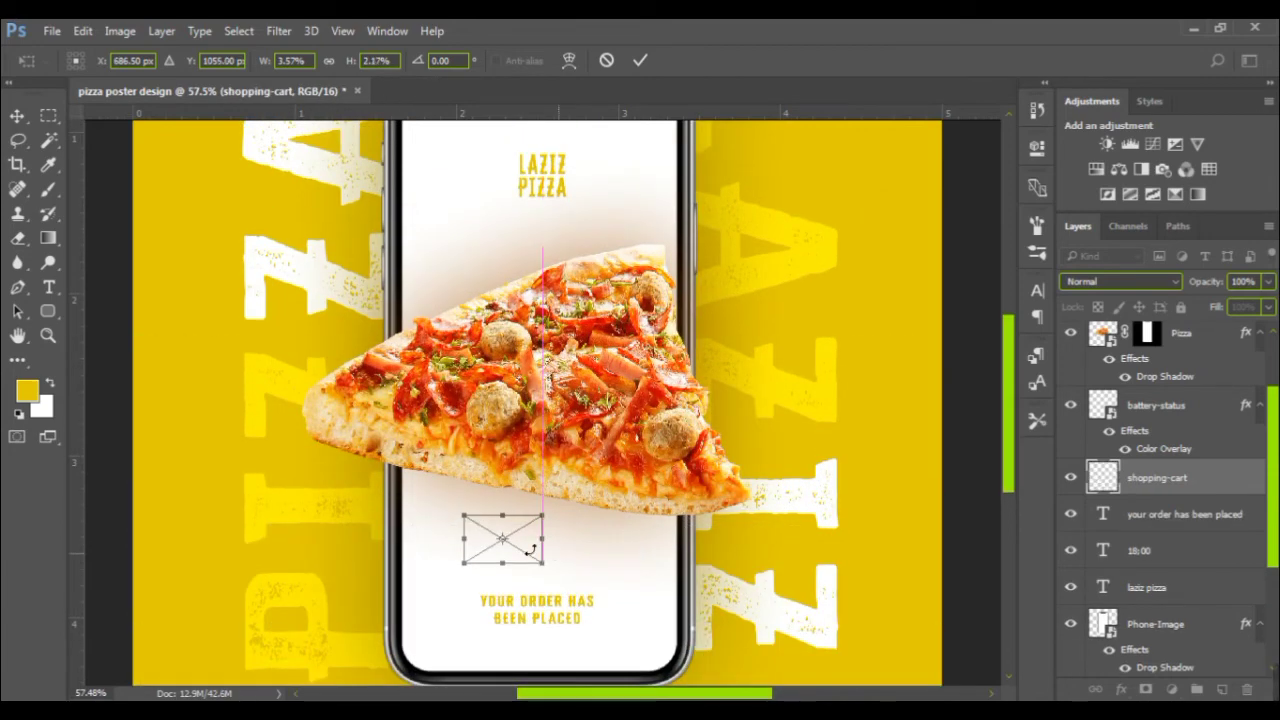
click(329, 61)
drag(522, 511, 560, 525)
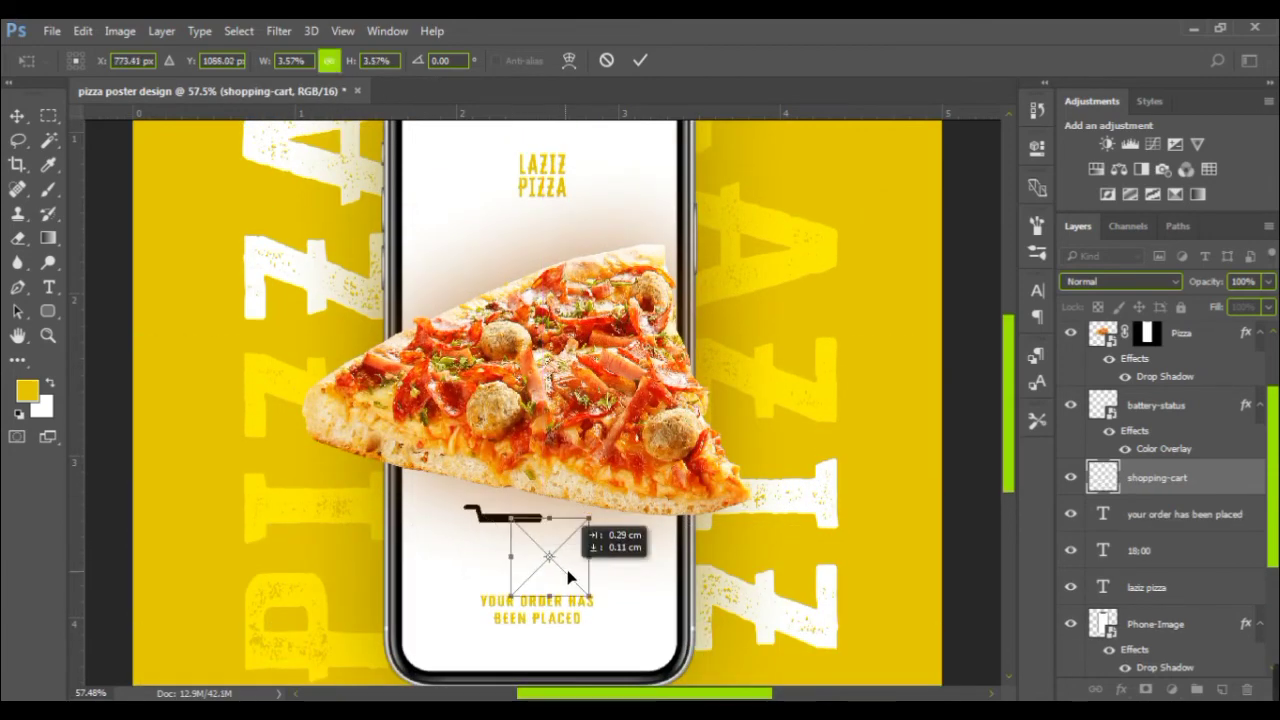
mouse_move(557, 571)
mouse_down()
mouse_move(540, 556)
mouse_move(540, 570)
mouse_move(541, 552)
mouse_move(568, 573)
mouse_up()
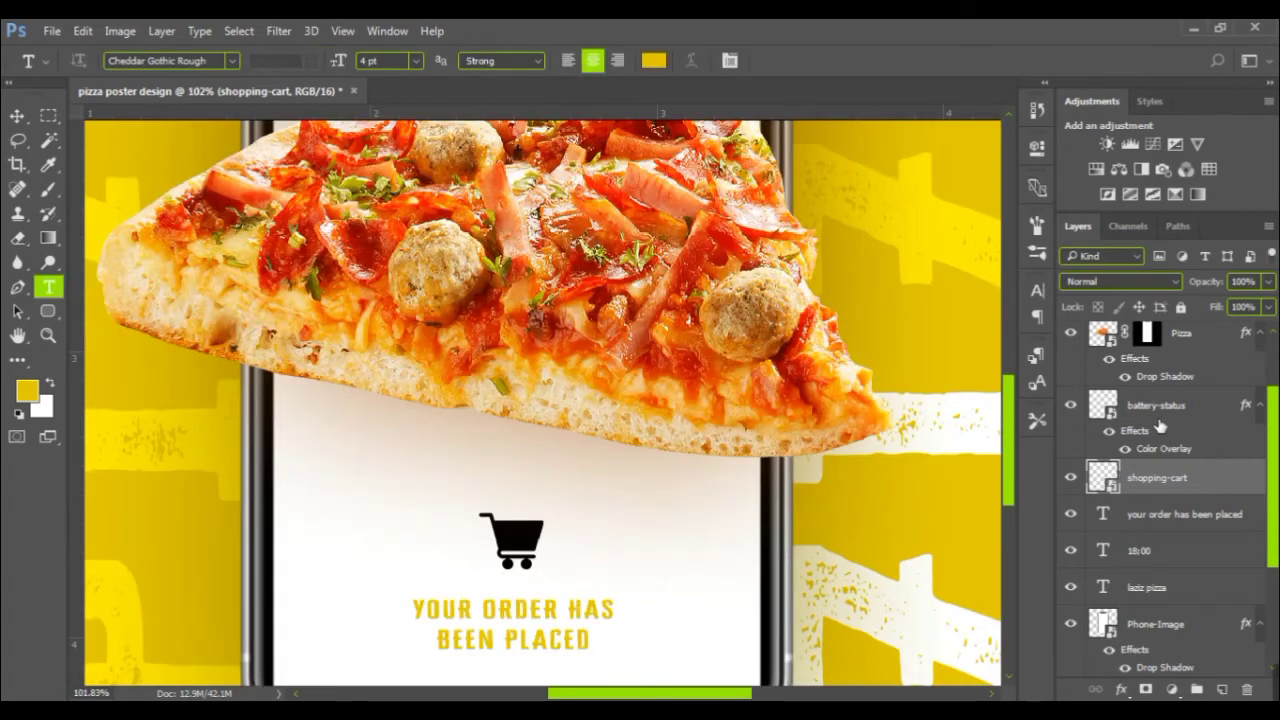
- Copy the battery-status layer style onto the shopping-cart layer to turn it yellow
right_click(1165, 410)
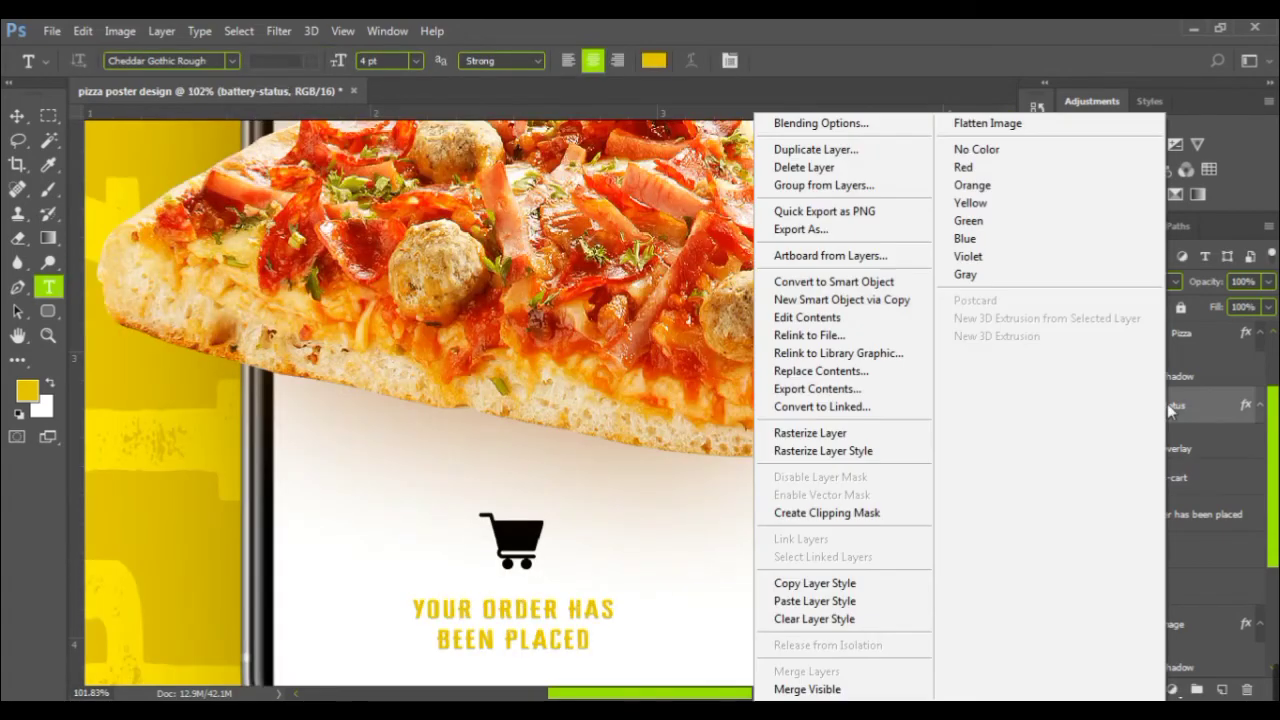
click(852, 584)
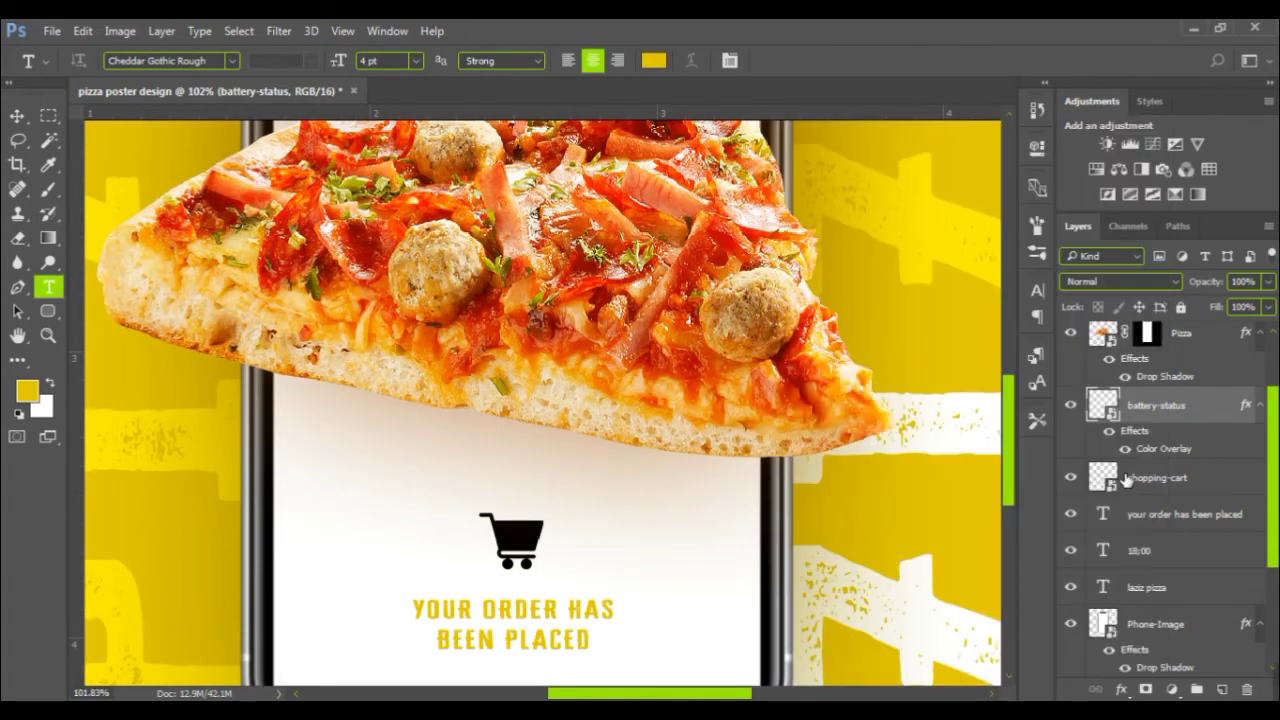
click(1213, 479)
right_click(1215, 479)
click(886, 603)
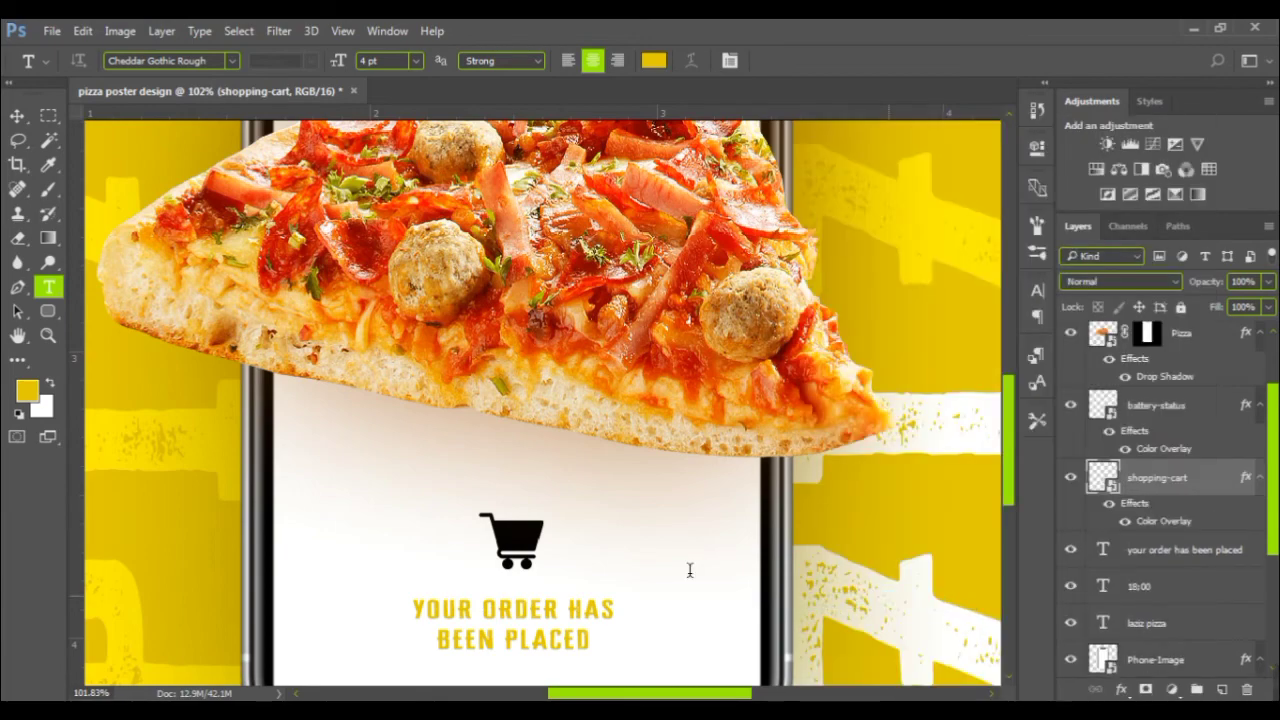
click(48, 311)
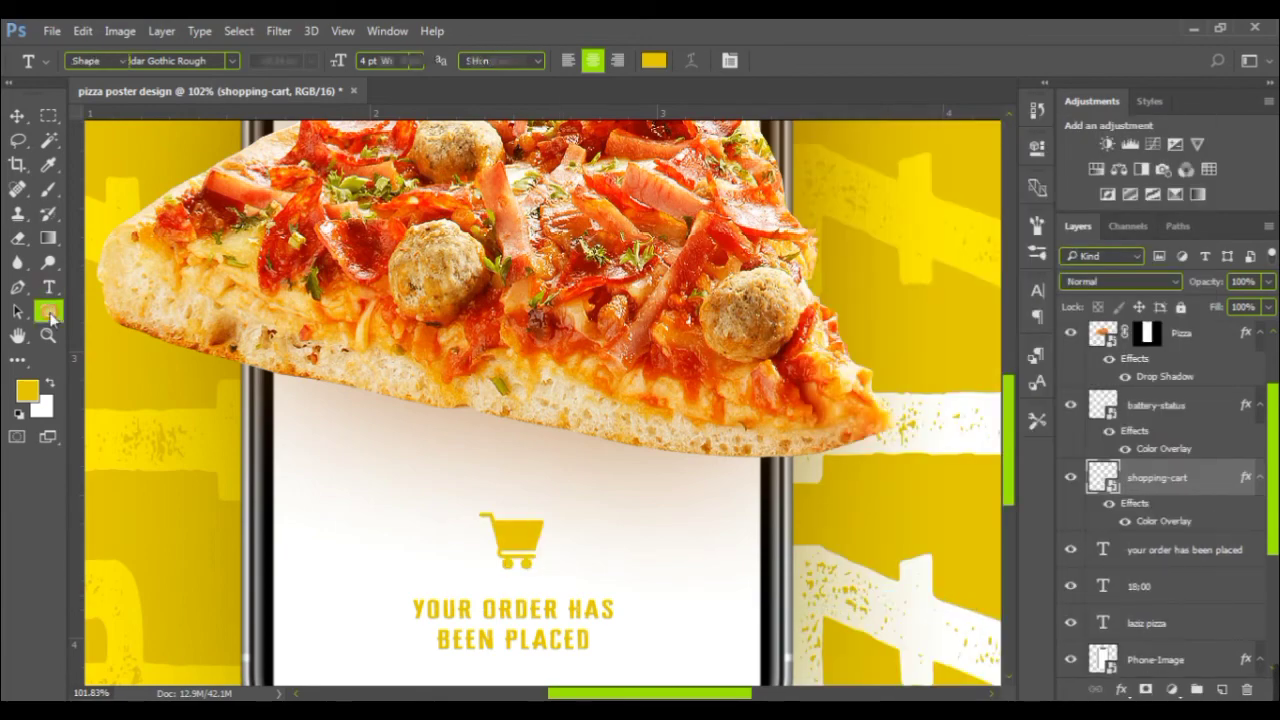
click(100, 350)
- Draw an even ellipse shape circling the shopping-cart icon
click(110, 61)
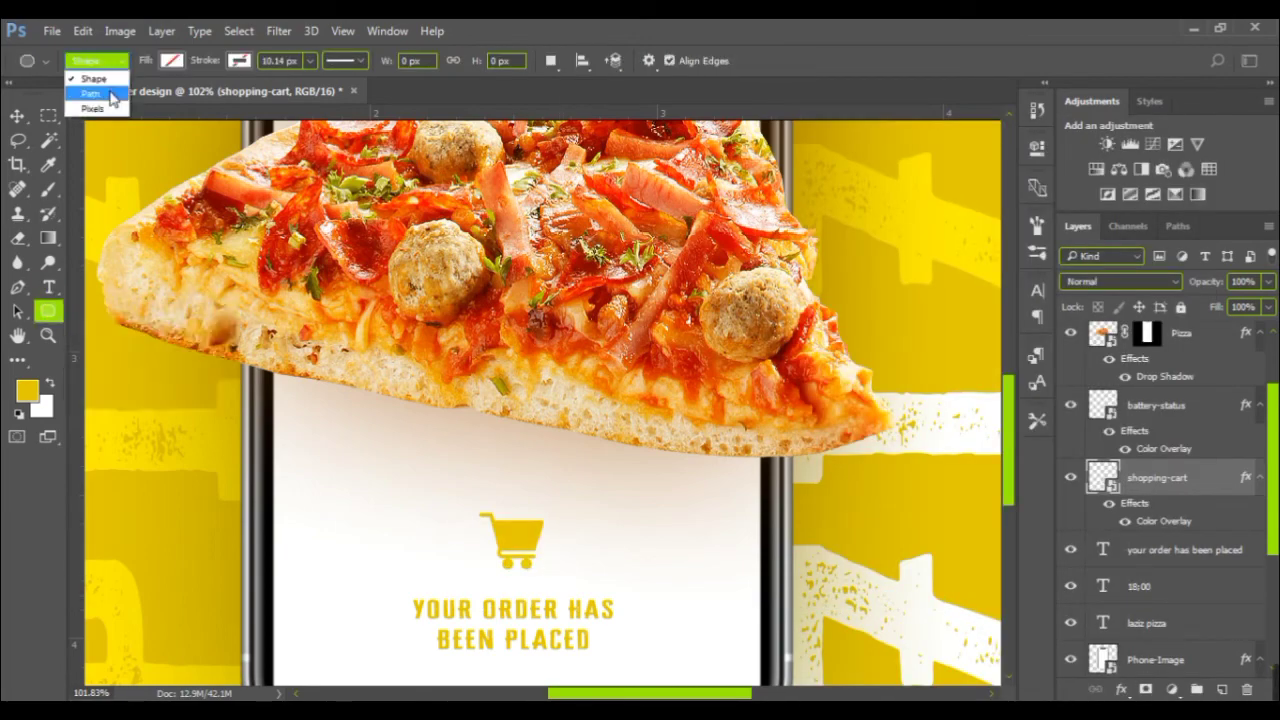
click(90, 72)
drag(437, 482, 551, 573)
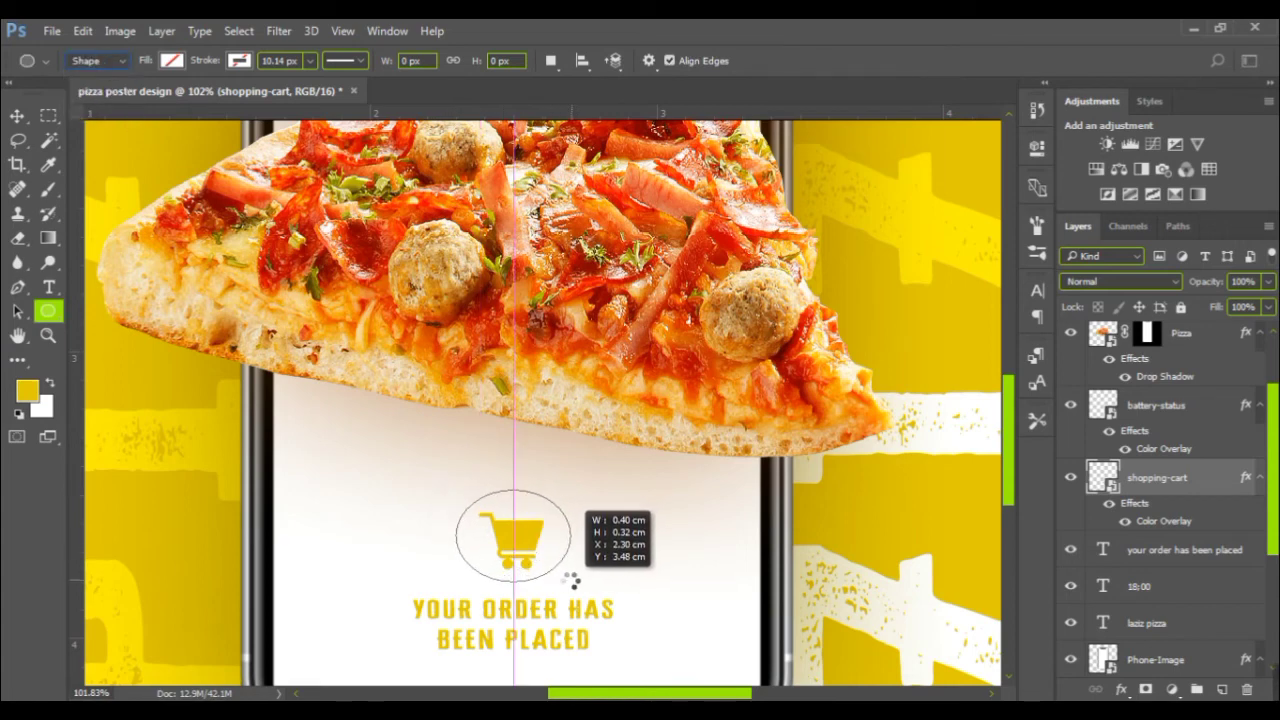
mouse_move(551, 575)
mouse_down()
mouse_move(541, 578)
mouse_move(563, 578)
mouse_up()
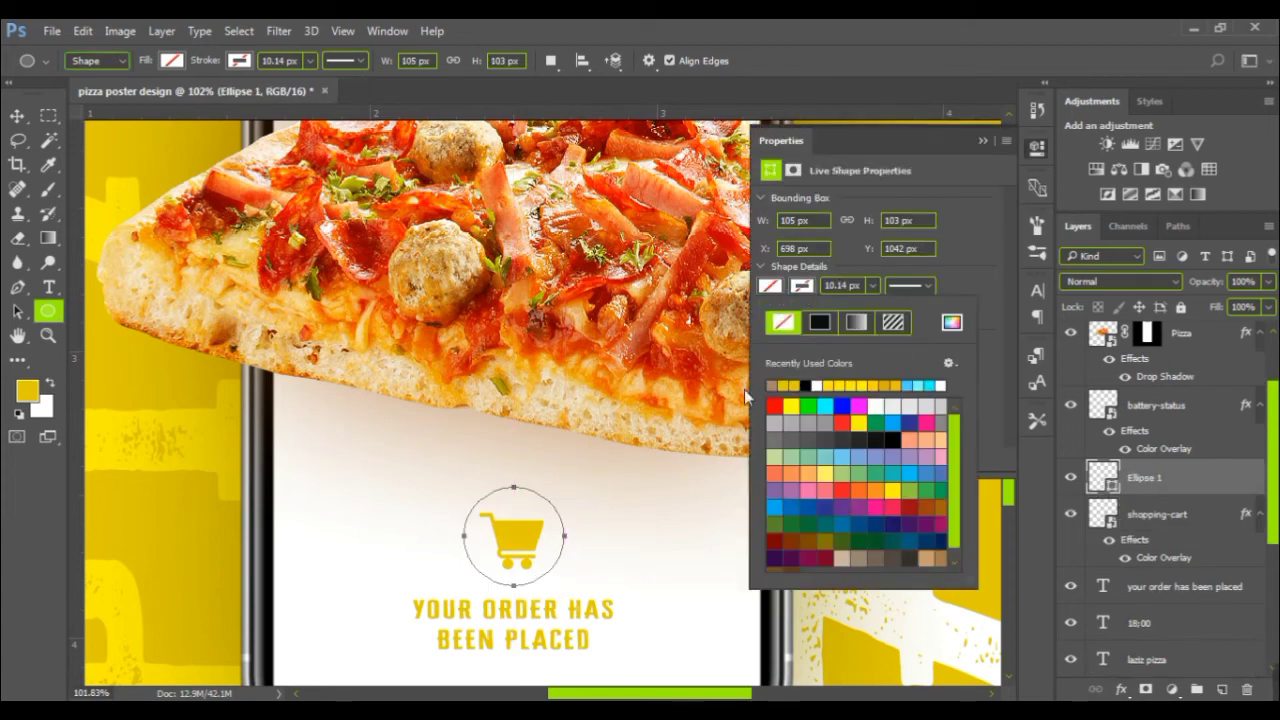
click(858, 651)
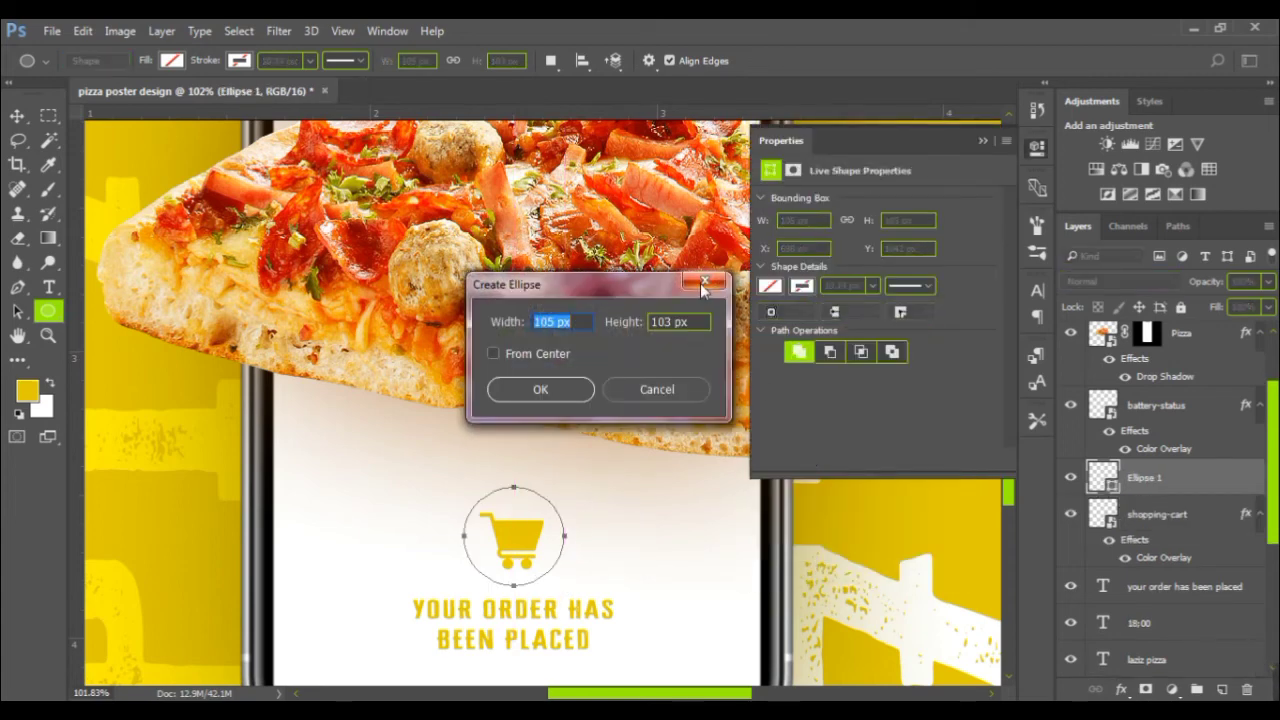
key(Escape)
click(802, 286)
- Give the circle a yellow outline with a 5 px stroke width
click(794, 385)
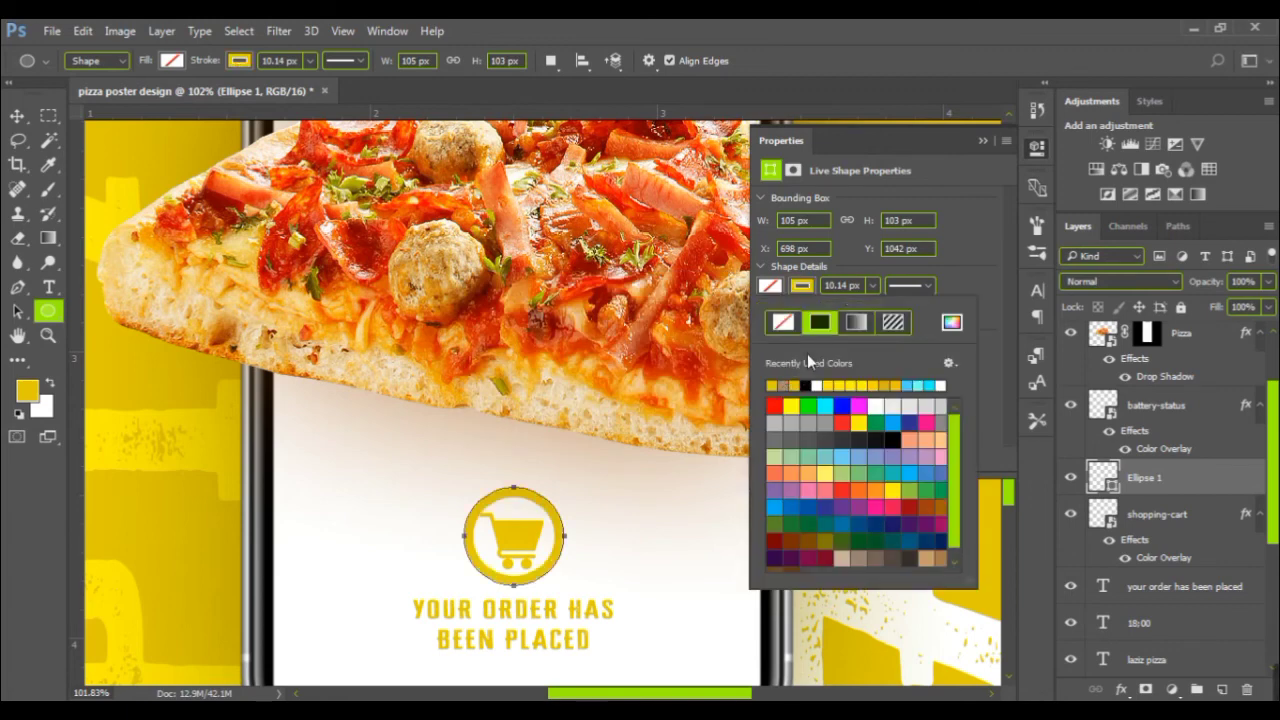
click(872, 285)
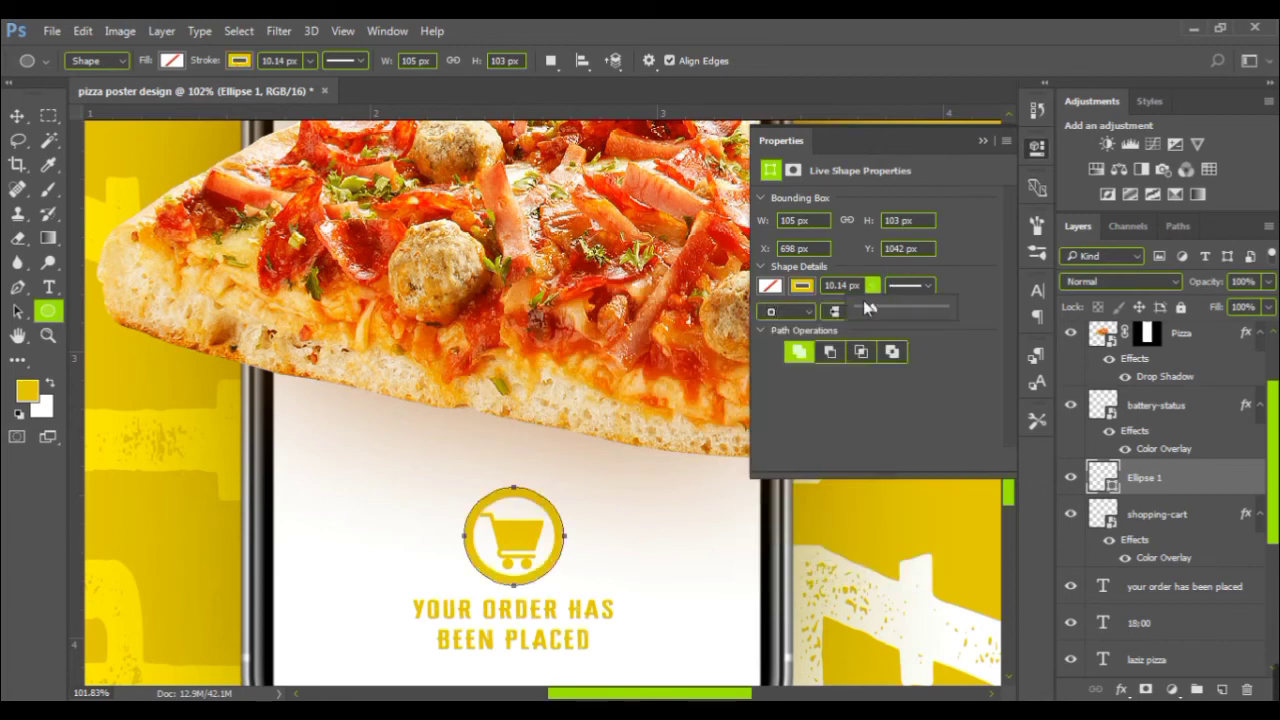
click(868, 308)
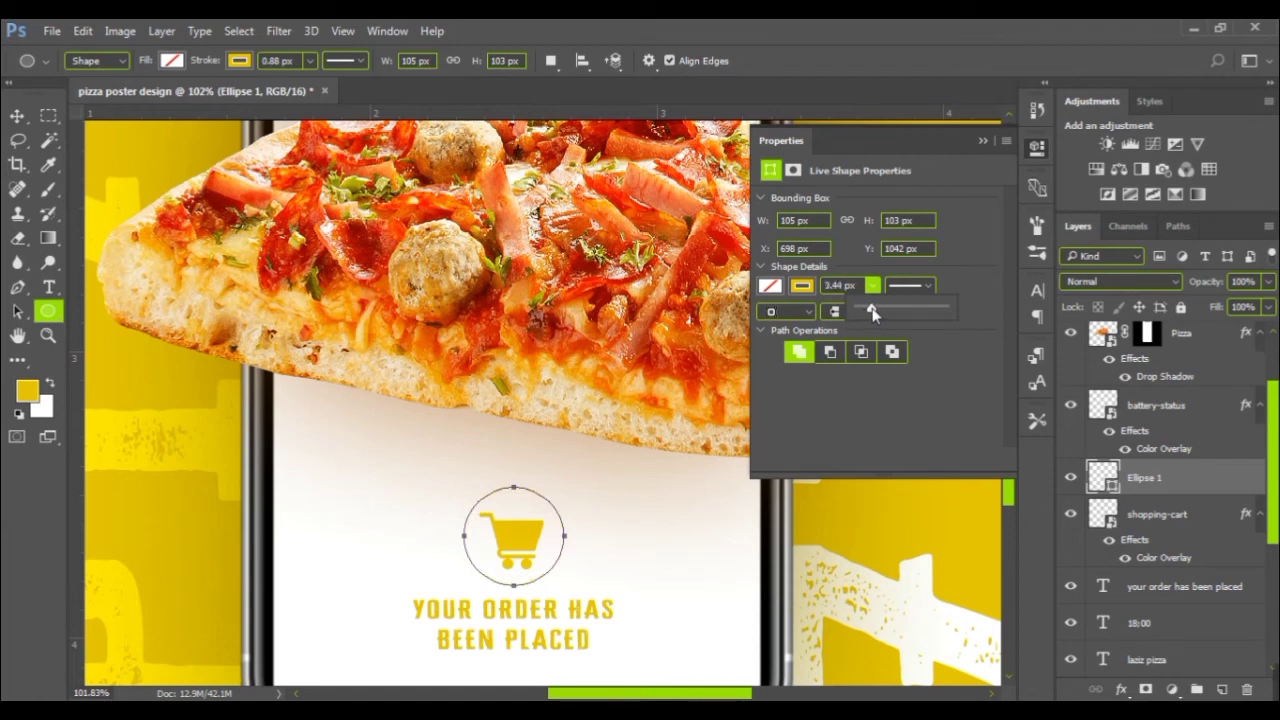
drag(868, 308, 880, 308)
double_click(830, 285)
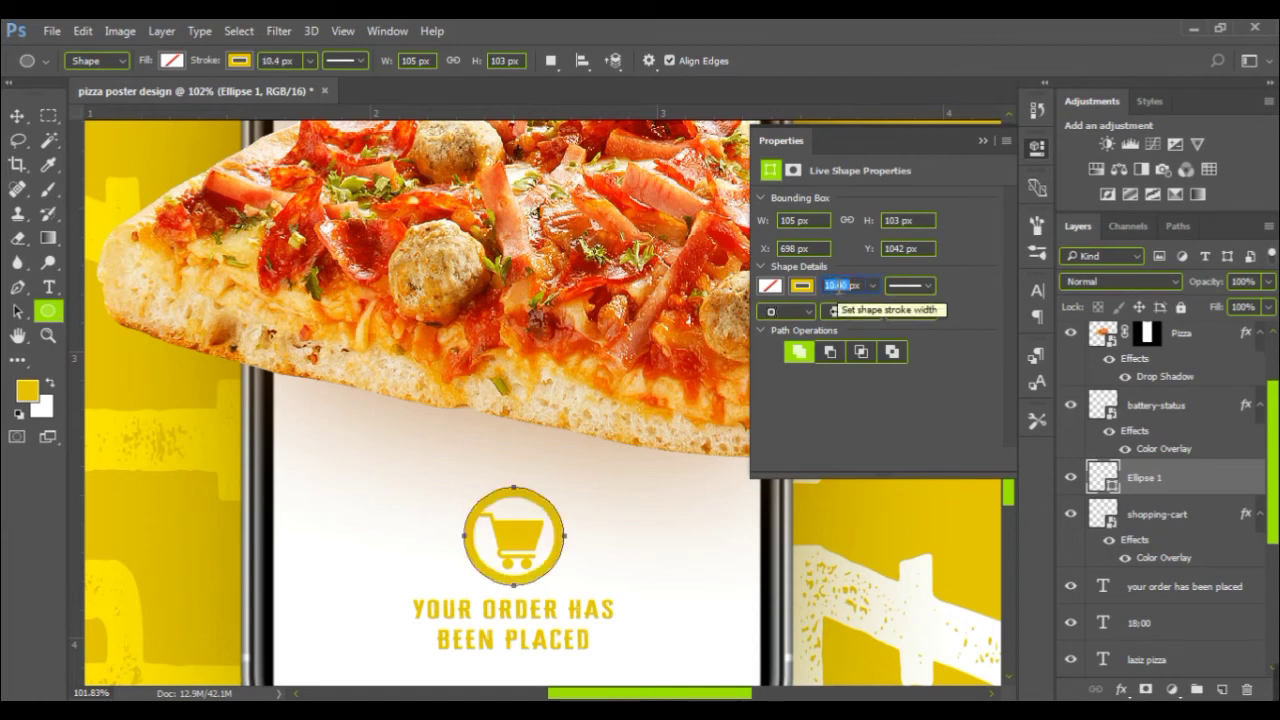
text(7px)
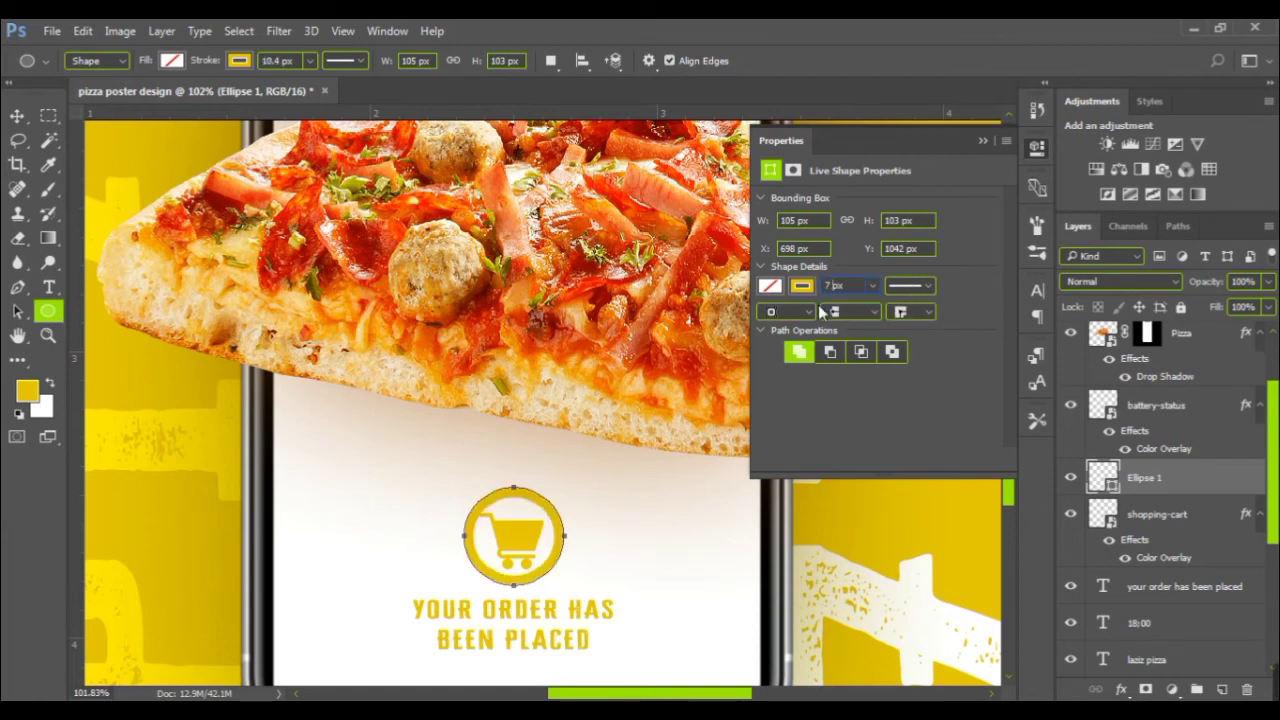
click(872, 285)
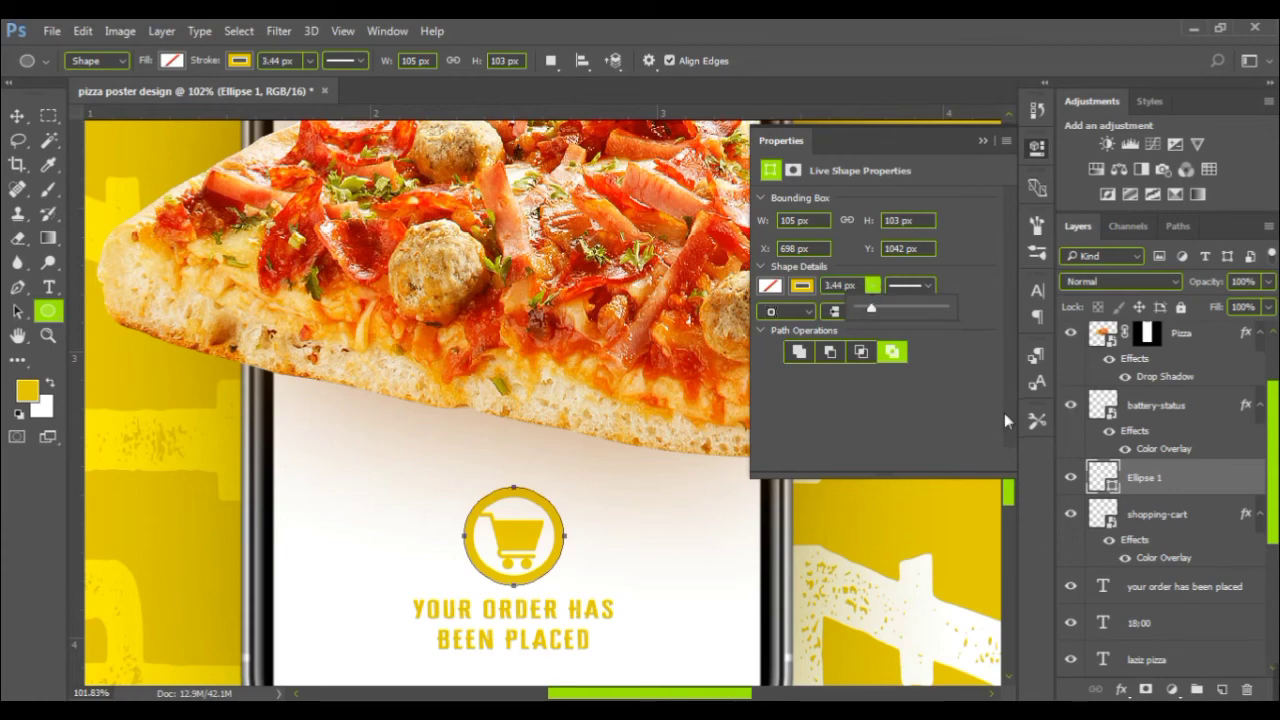
double_click(836, 285)
text(5)
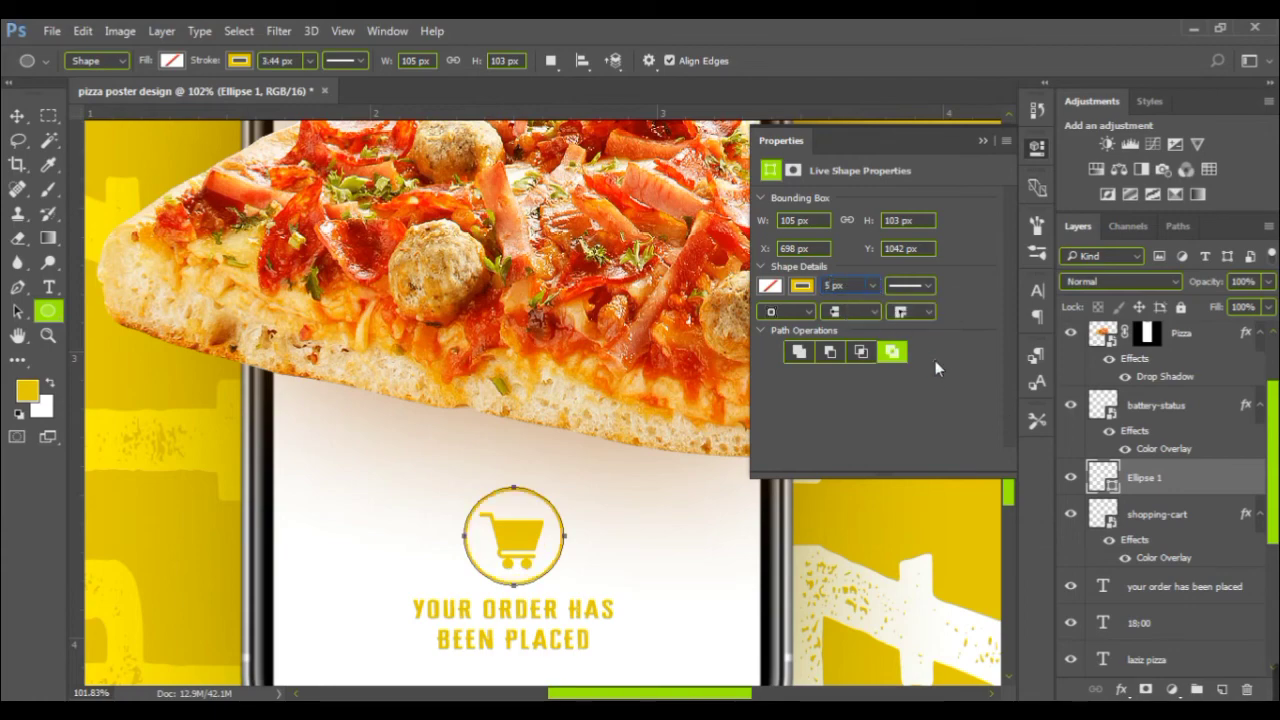
key(Return)
click(1037, 147)
- Duplicate the order-message text layer and move the copy below the phone
scroll(683, 471, down, 2)
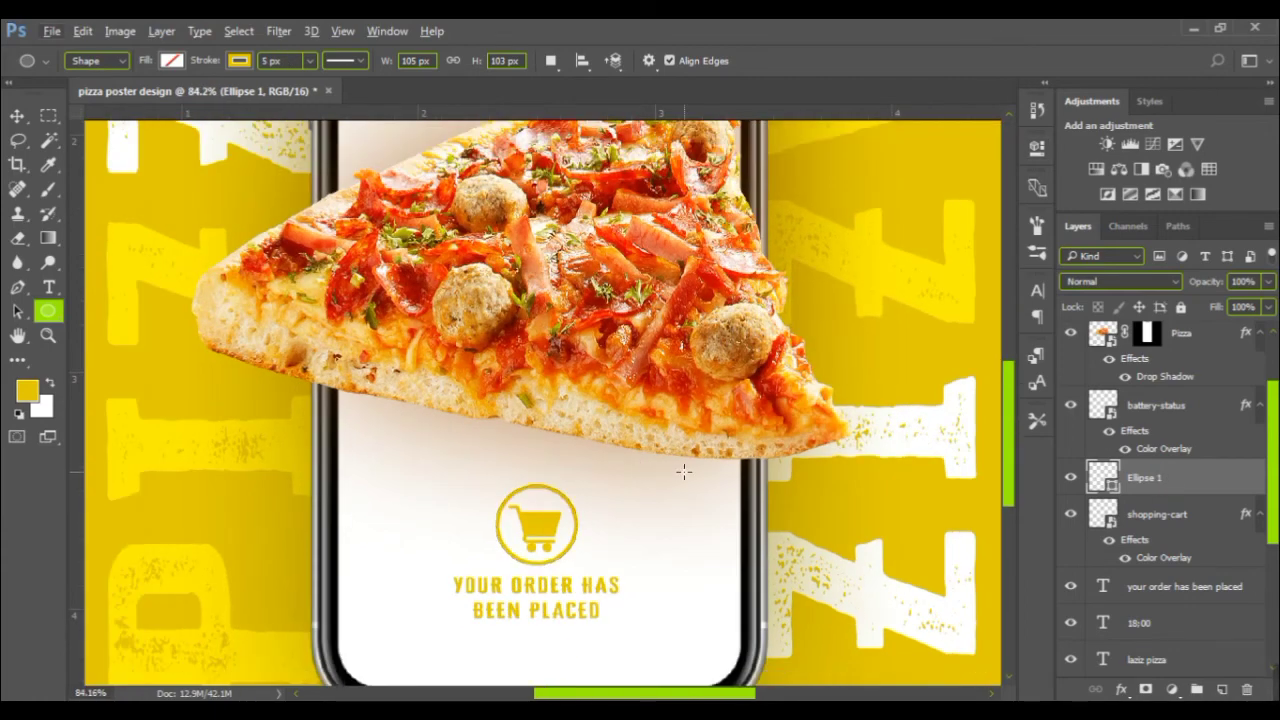
scroll(683, 471, down, 2)
scroll(600, 466, down, 1)
scroll(650, 350, down, 1)
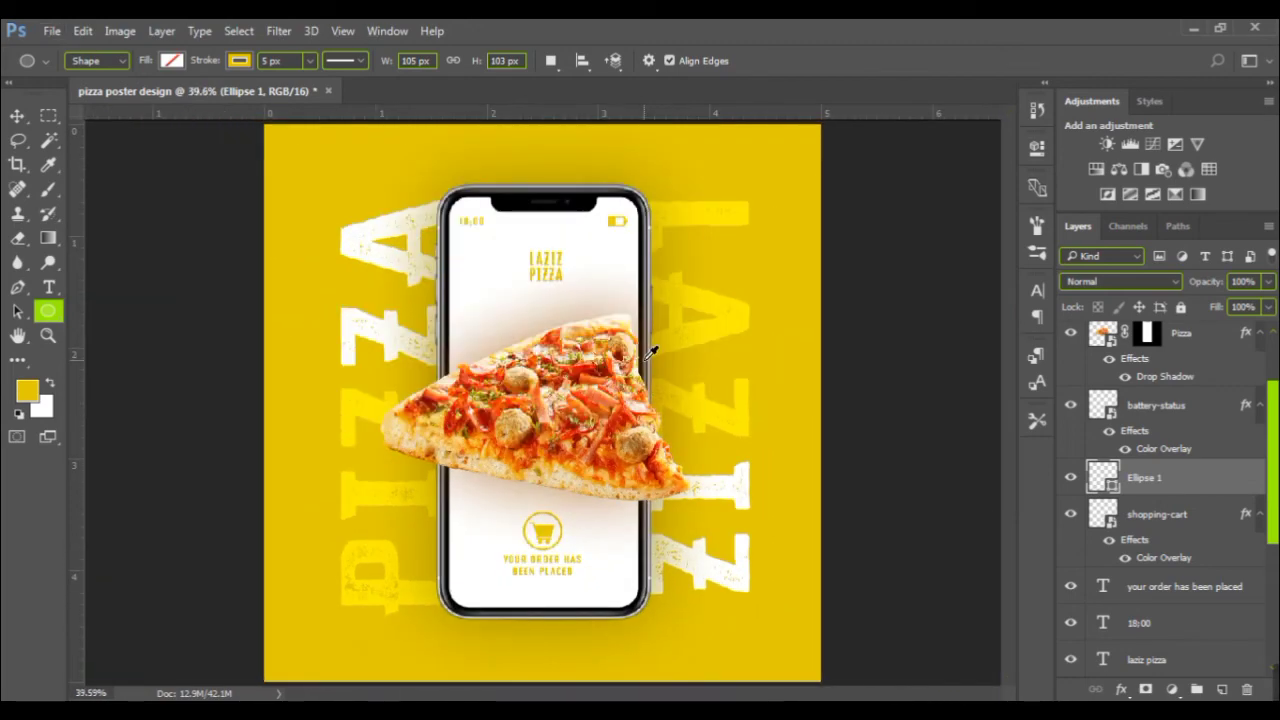
scroll(650, 350, down, 1)
scroll(640, 358, up, 1)
scroll(1130, 550, down, 2)
mouse_move(1194, 494)
mouse_down()
mouse_move(1186, 514)
mouse_move(1222, 690)
mouse_up()
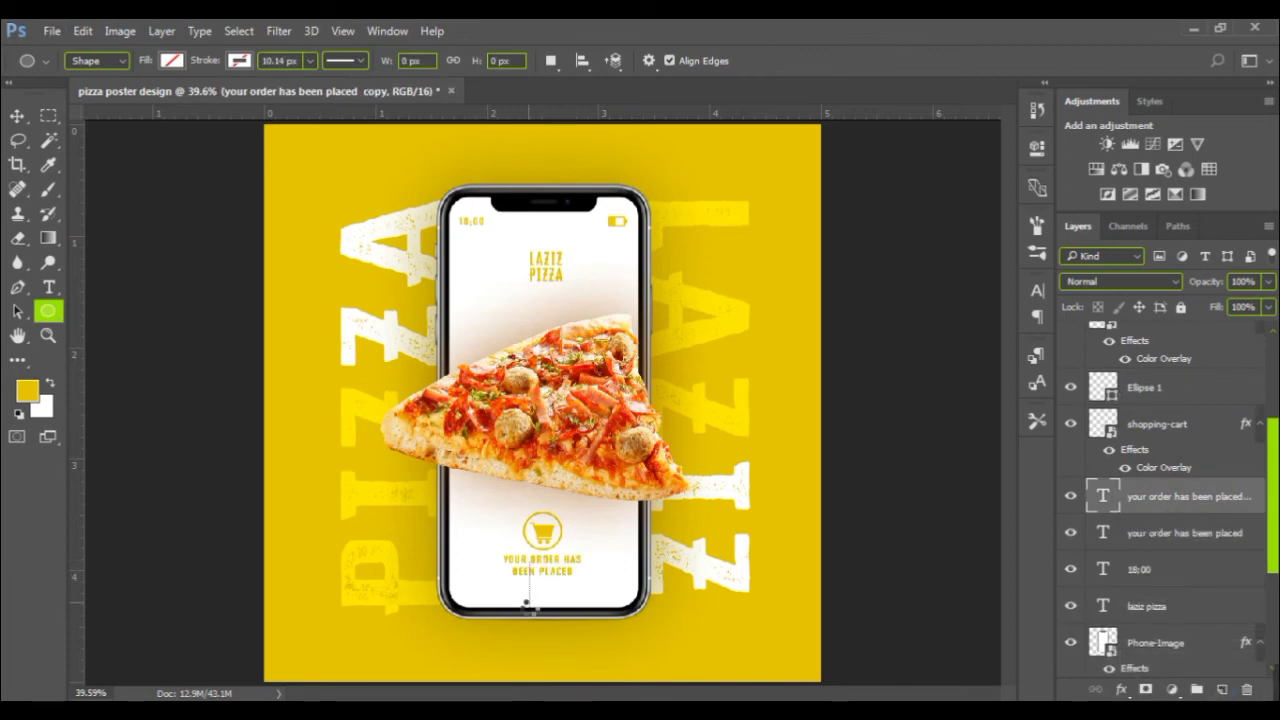
key(v)
scroll(625, 566, up, 2)
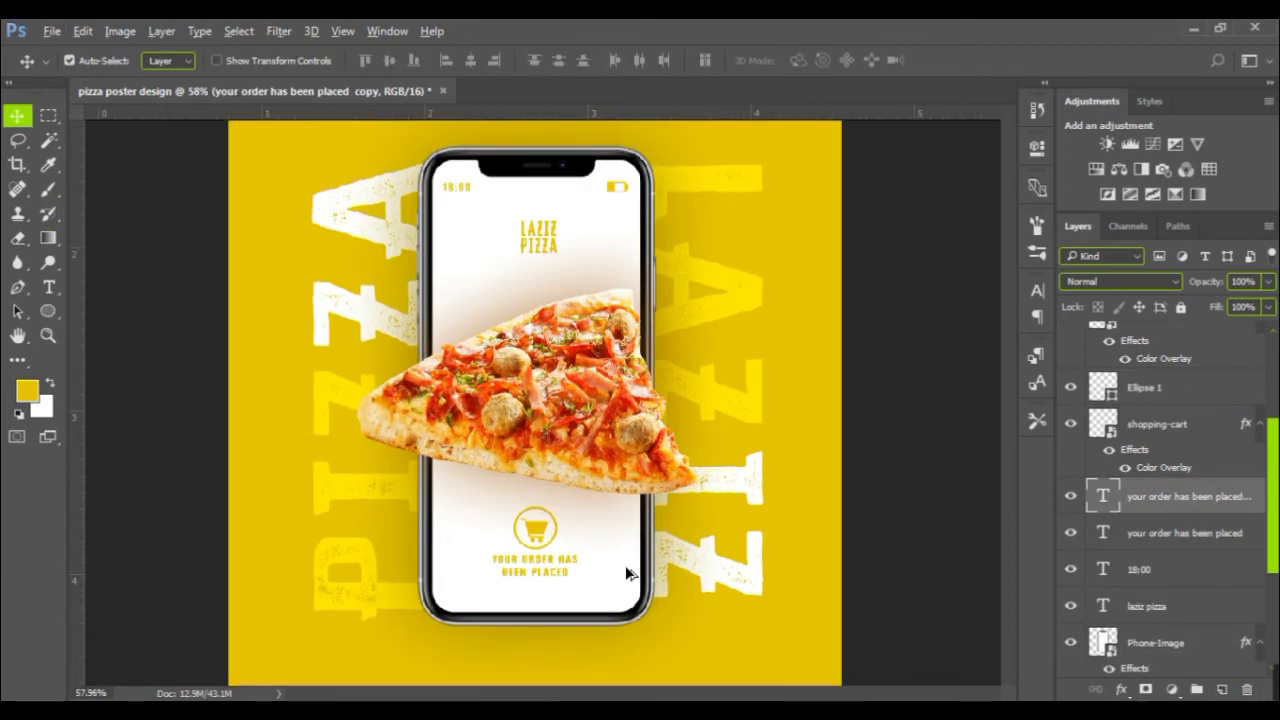
scroll(578, 512, up, 1)
mouse_move(521, 385)
mouse_down()
mouse_move(519, 522)
mouse_move(521, 492)
mouse_up()
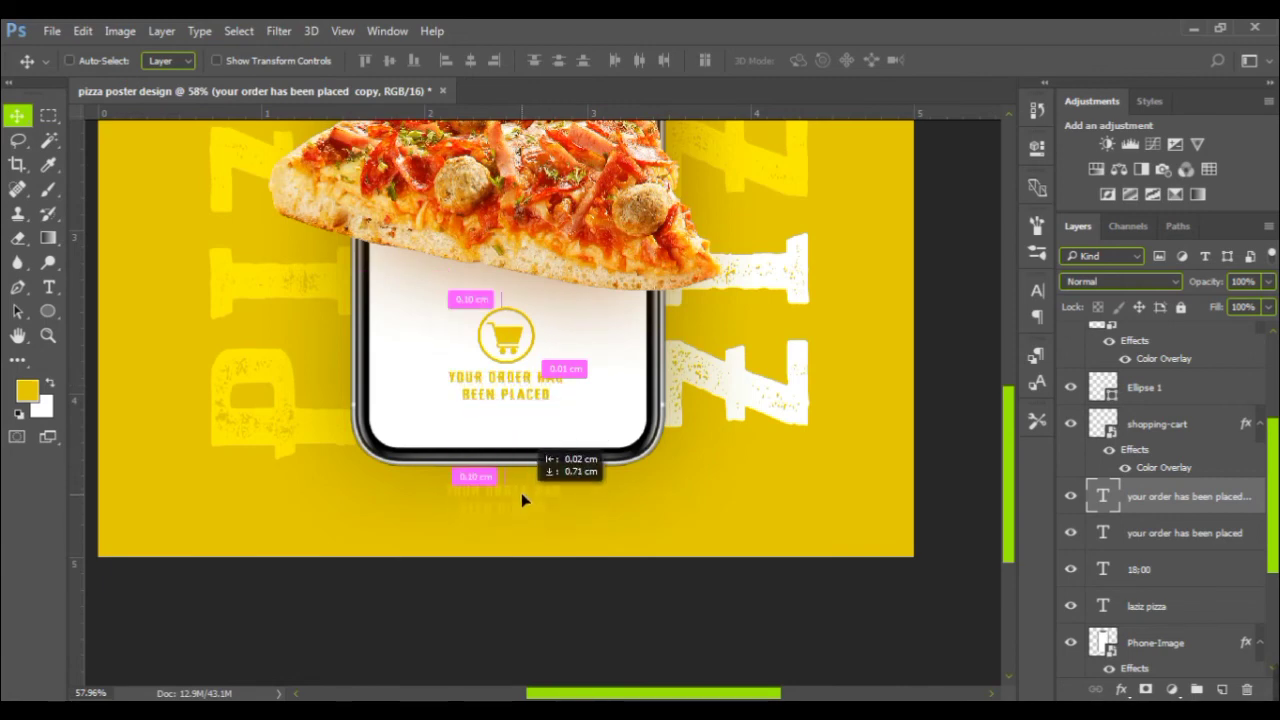
click(49, 287)
click(555, 500)
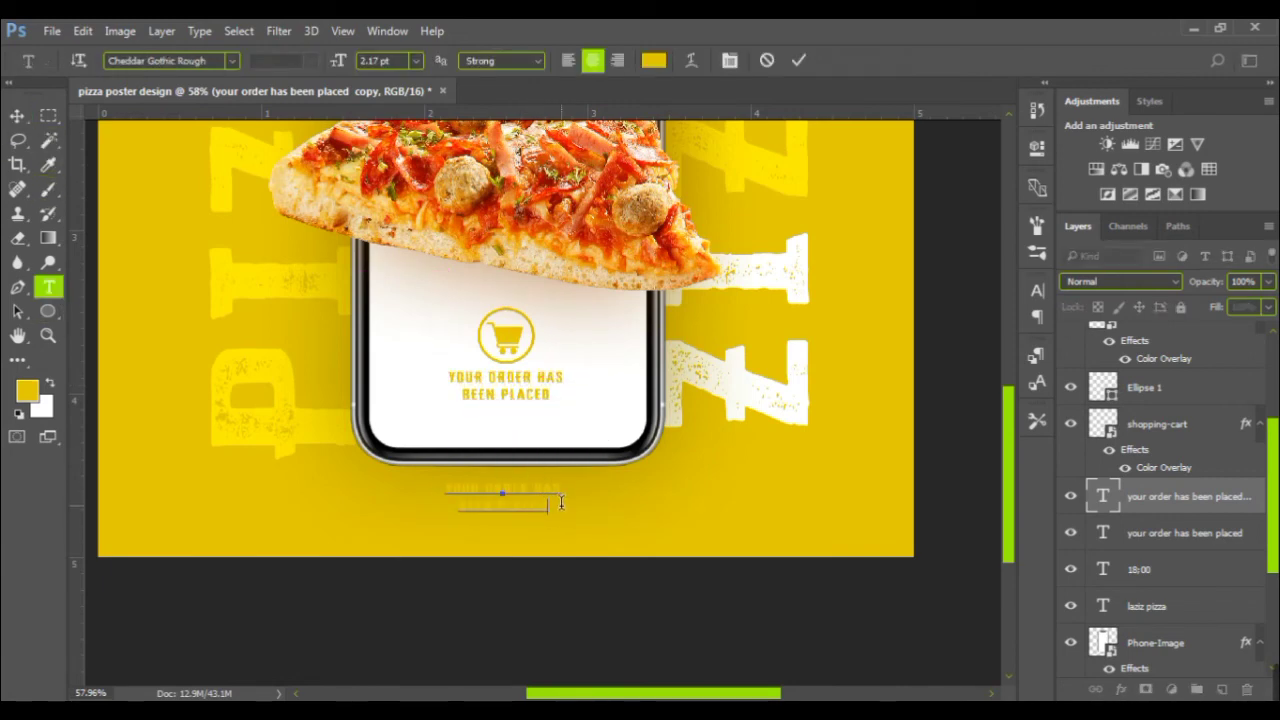
key(BackSpace)
text(zizpizza.com)
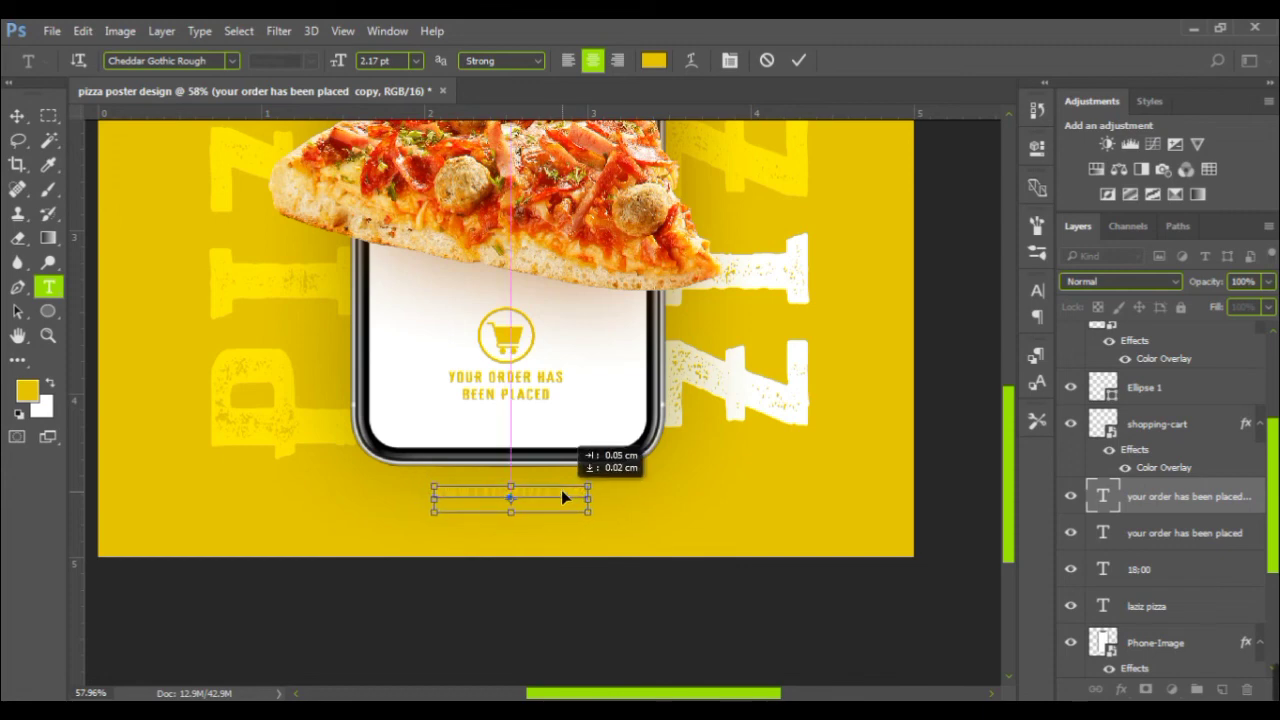
drag(561, 490, 483, 397)
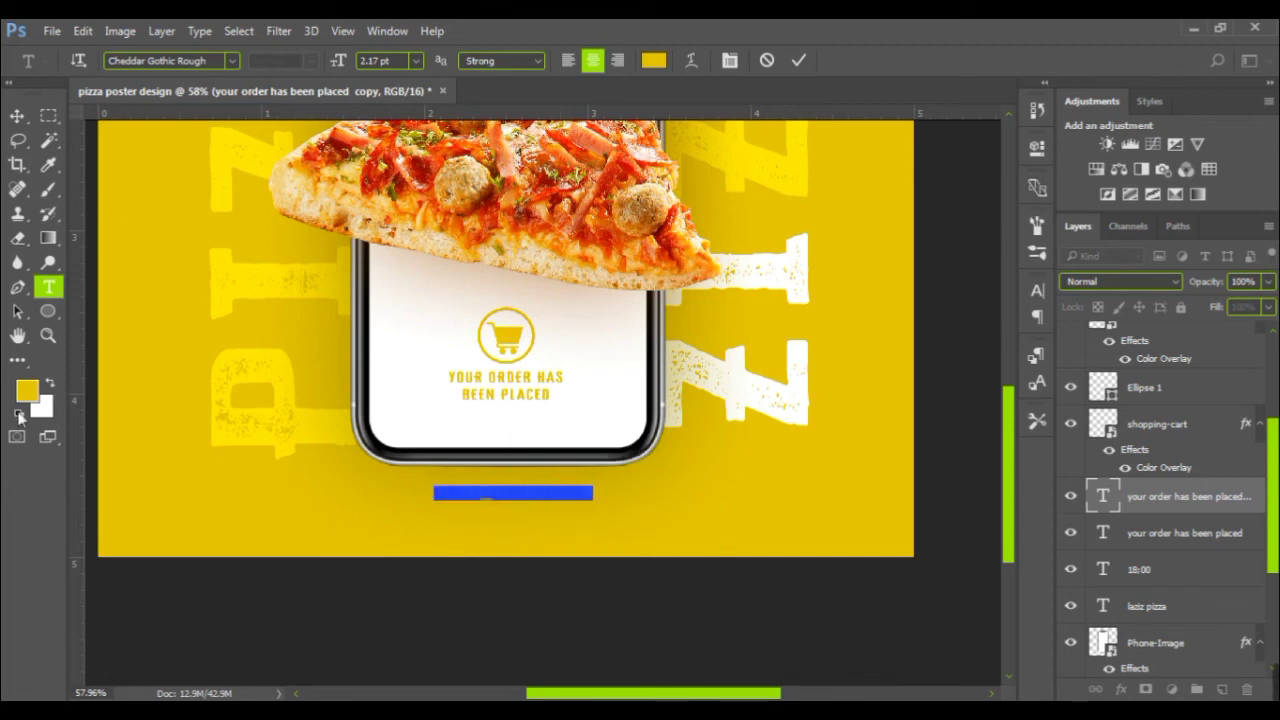
click(20, 415)
click(480, 543)
triple_click(515, 490)
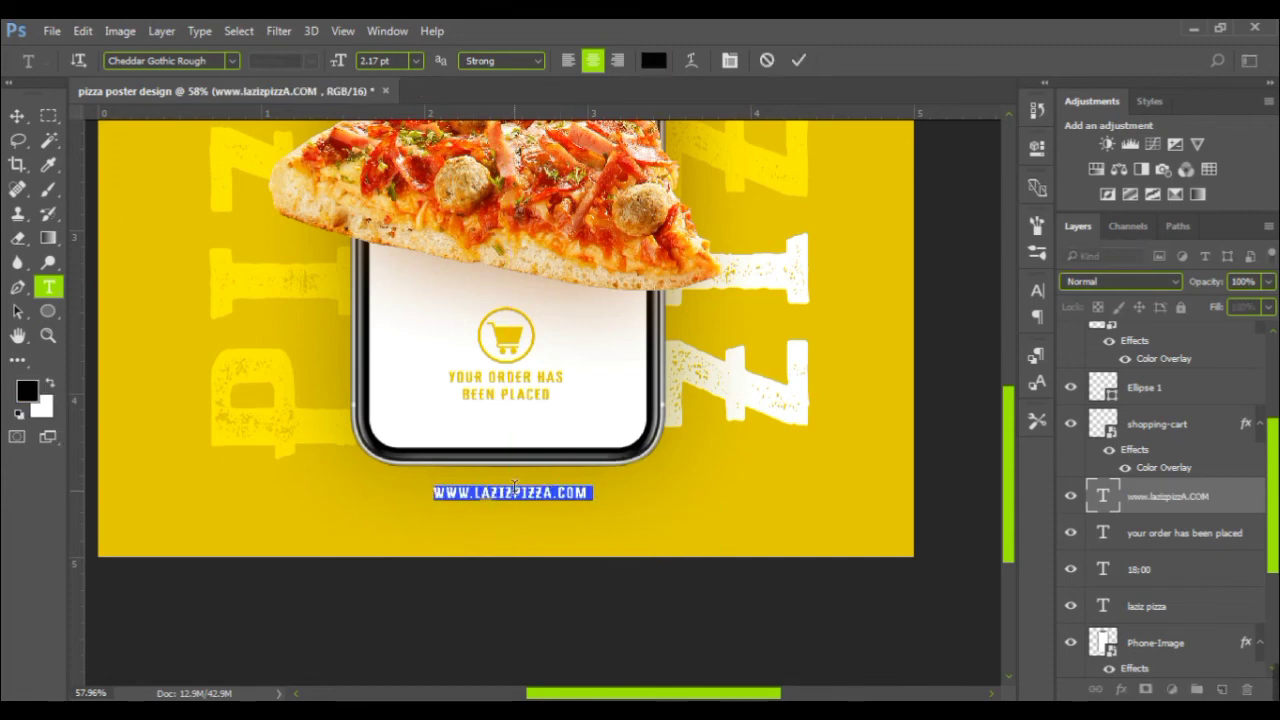
click(50, 385)
click(701, 503)
scroll(701, 503, down, 2)
- Scale the LAZIZ PIZZA title to about 144% and centre it near the phone screen's top
scroll(620, 400, down, 2)
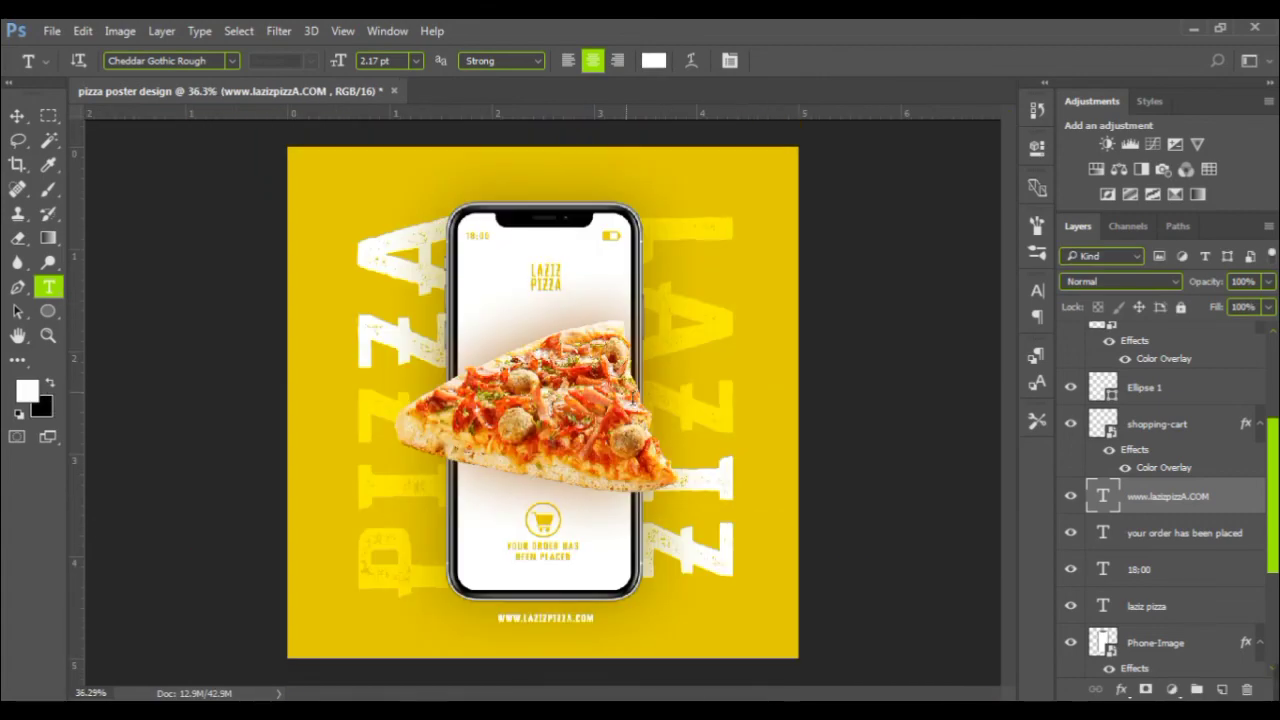
scroll(544, 225, up, 3)
scroll(544, 225, up, 1)
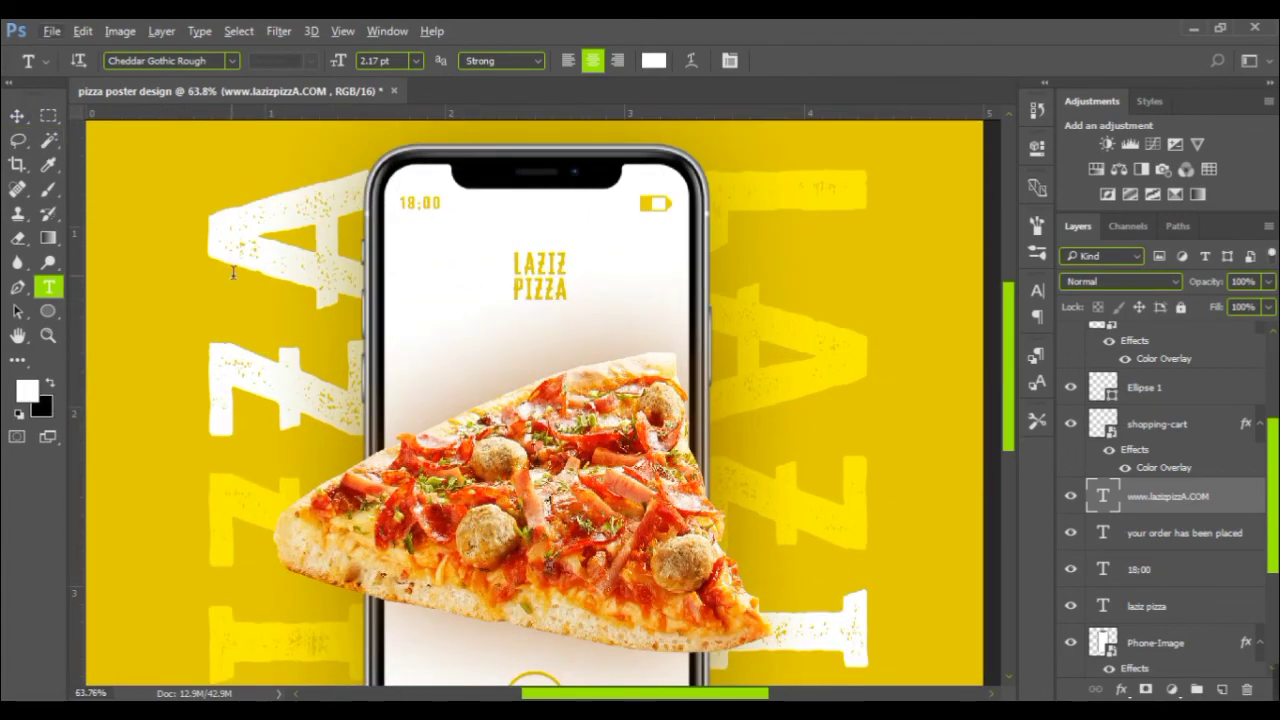
key(v)
click(540, 275)
key(ctrl+t)
drag(568, 301, 587, 322)
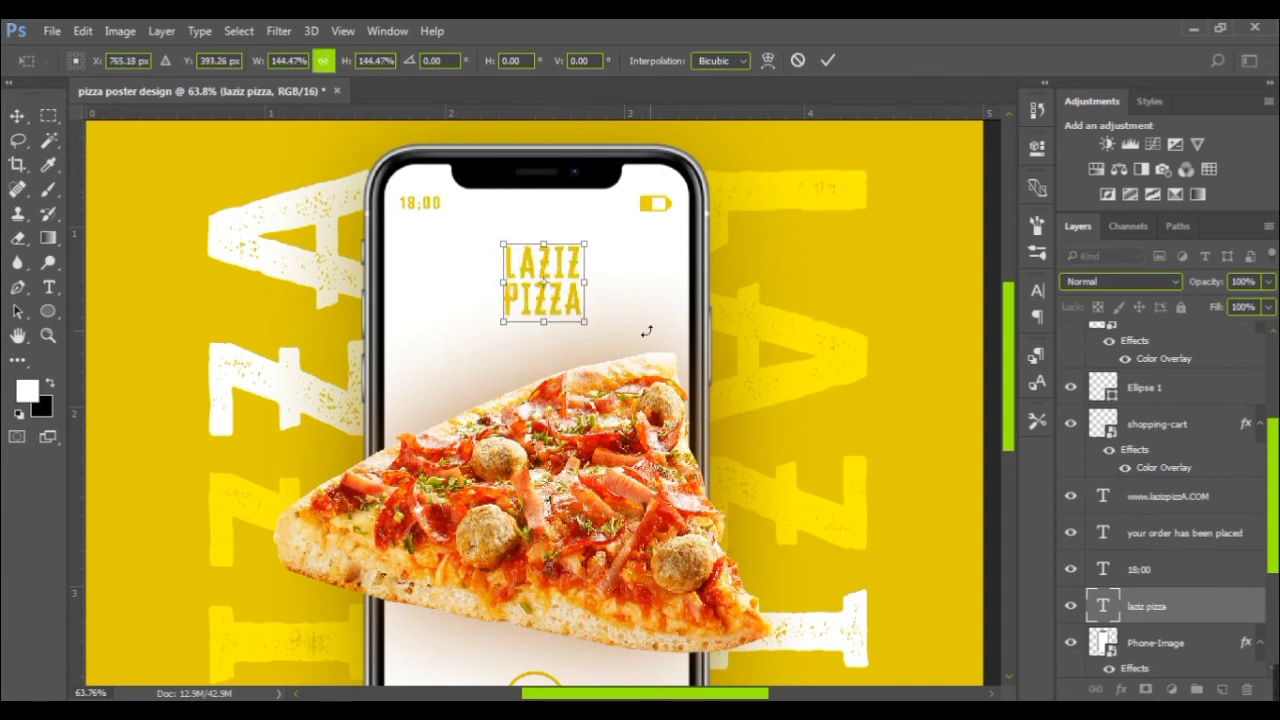
drag(572, 262, 566, 258)
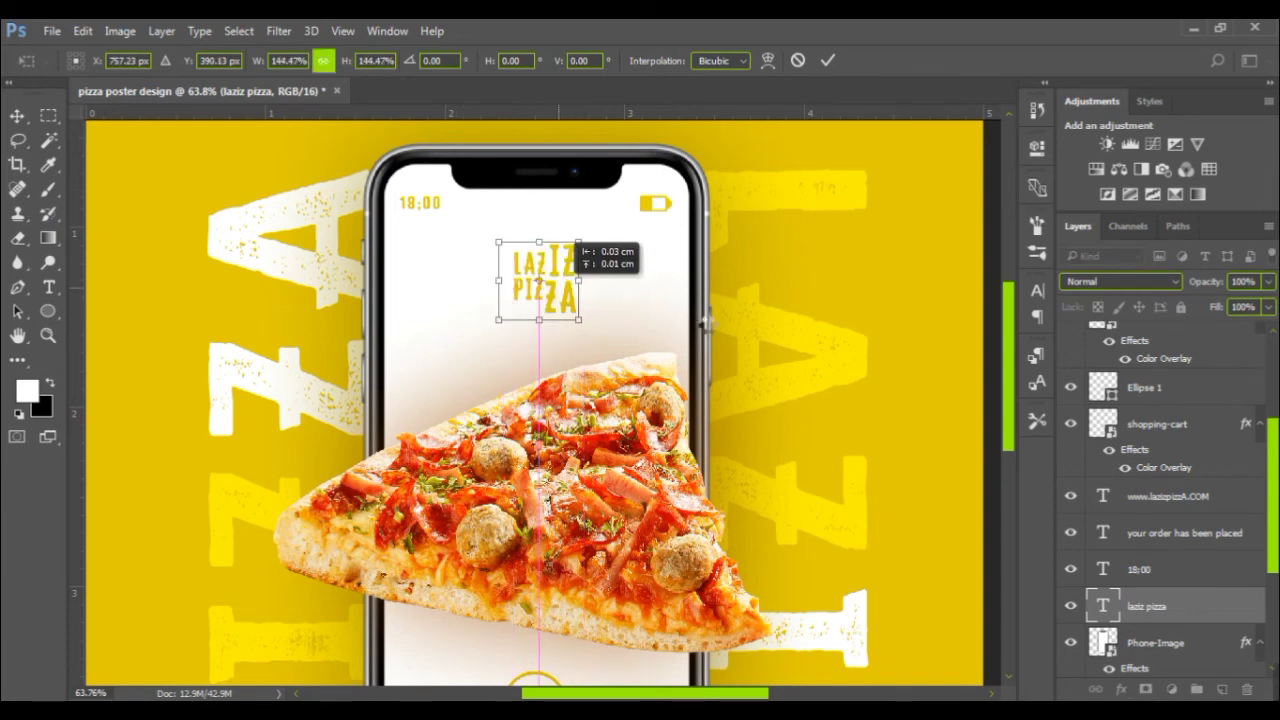
drag(566, 258, 569, 292)
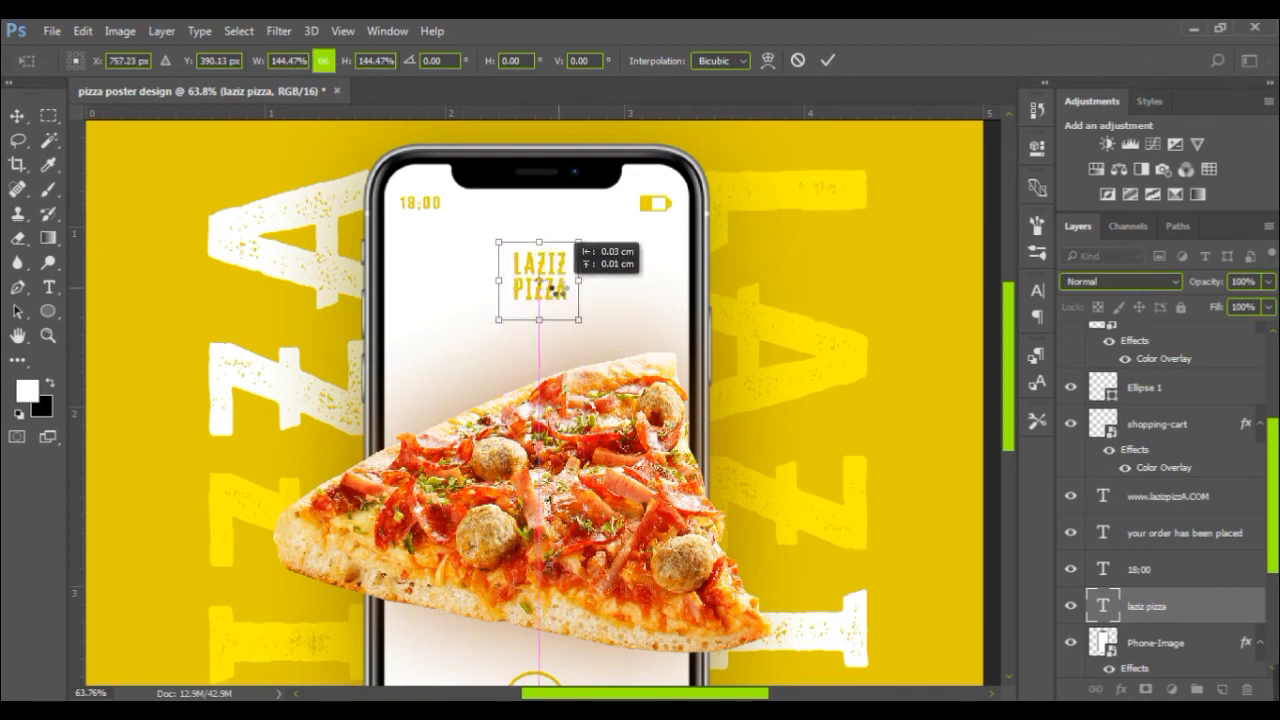
drag(563, 290, 548, 284)
key(Return)
key(ctrl+0)
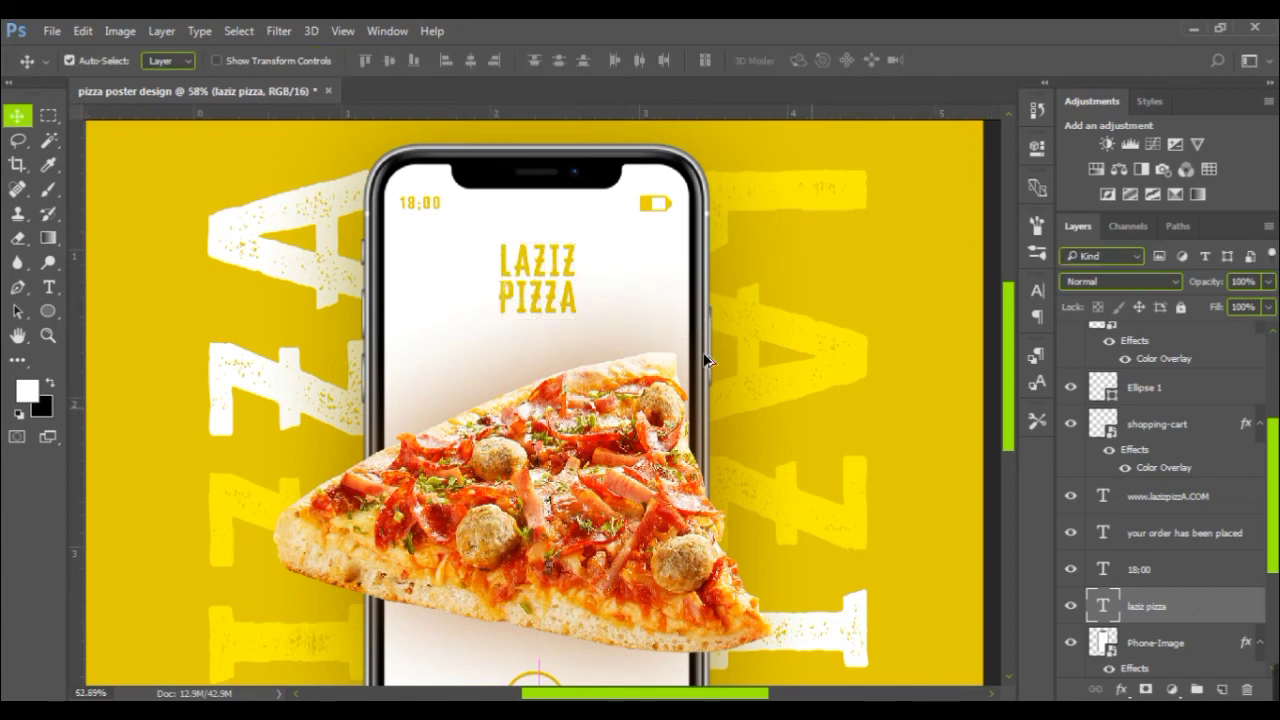
scroll(660, 364, down, 1)
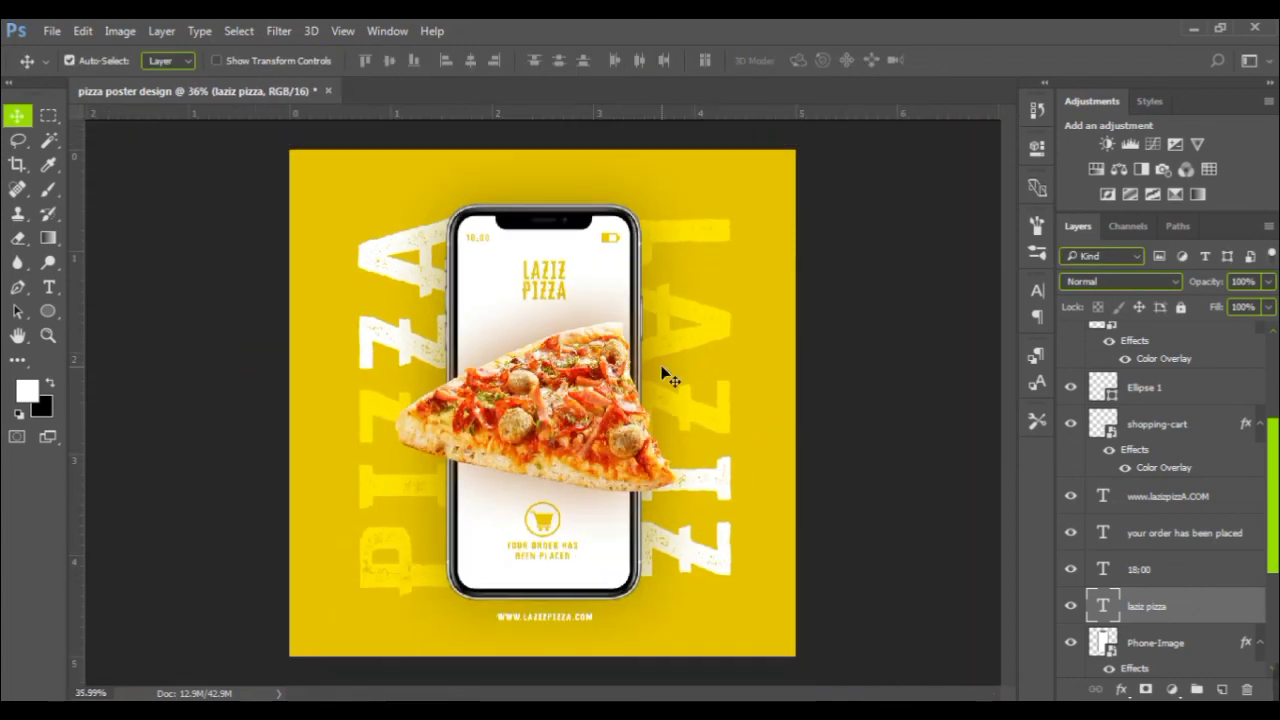
- With Color Fill 1 selected, drag the Scratches image from the project folder onto the poster
scroll(1135, 545, down, 4)
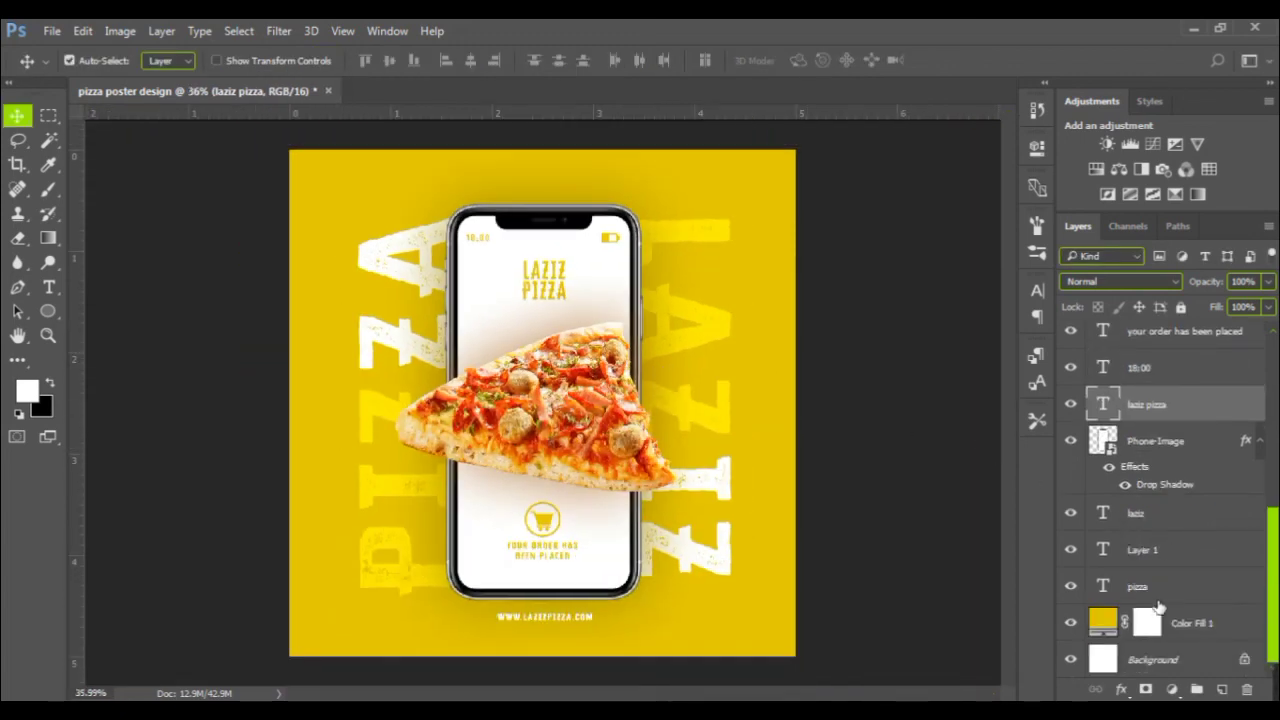
click(1212, 622)
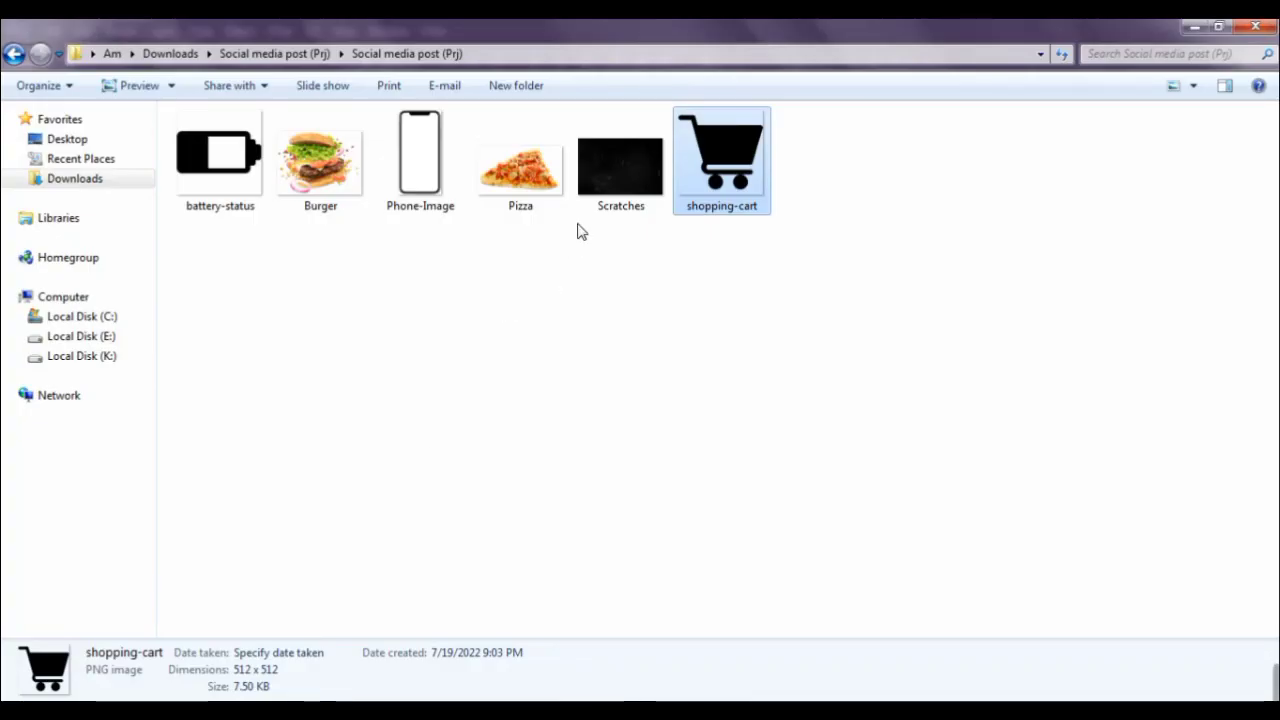
mouse_move(620, 165)
mouse_down()
mouse_move(278, 692)
mouse_move(522, 601)
mouse_move(511, 565)
mouse_move(500, 576)
mouse_up()
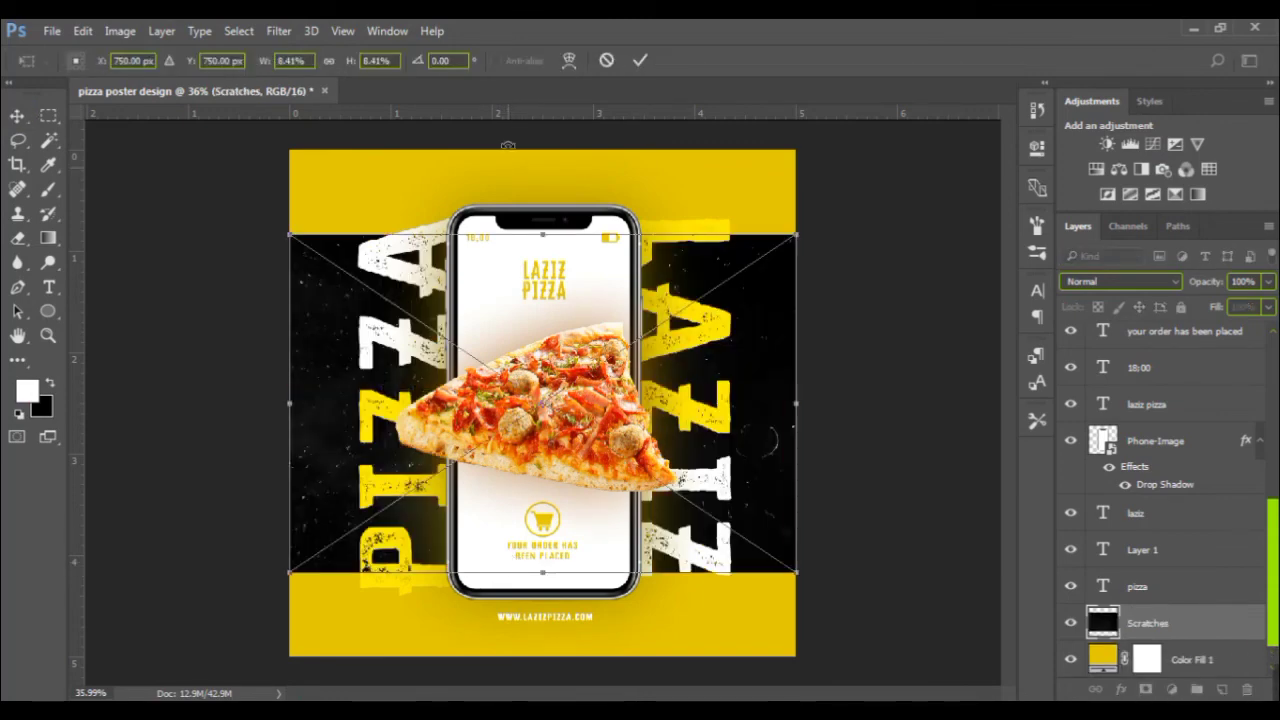
- Stretch the Scratches layer over the whole poster and set its blend mode to Color Dodge
drag(543, 236, 543, 150)
click(1120, 281)
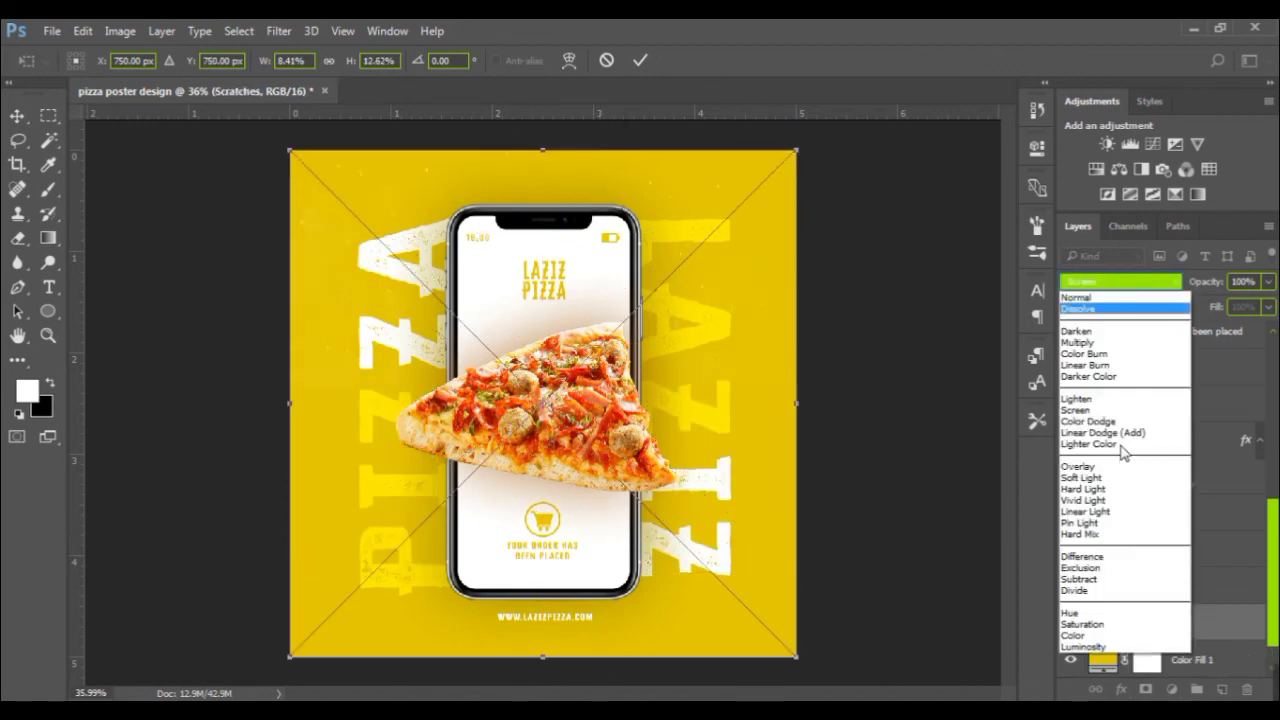
click(1115, 423)
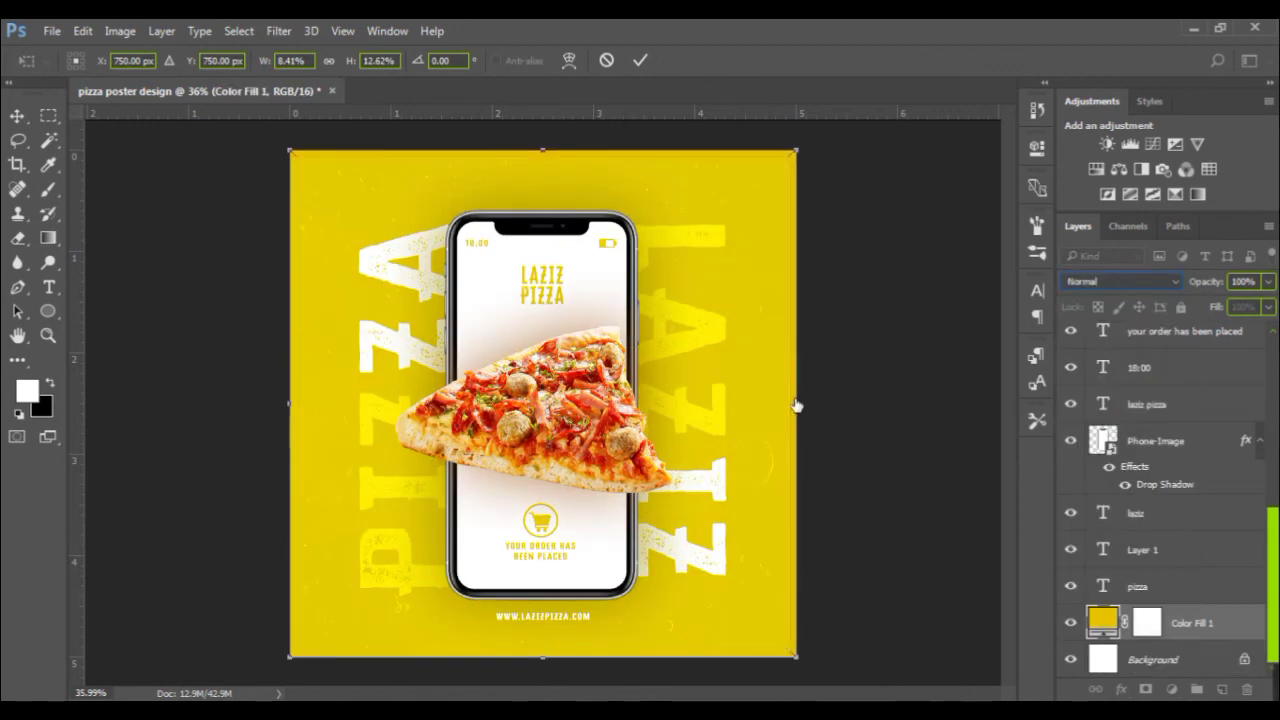